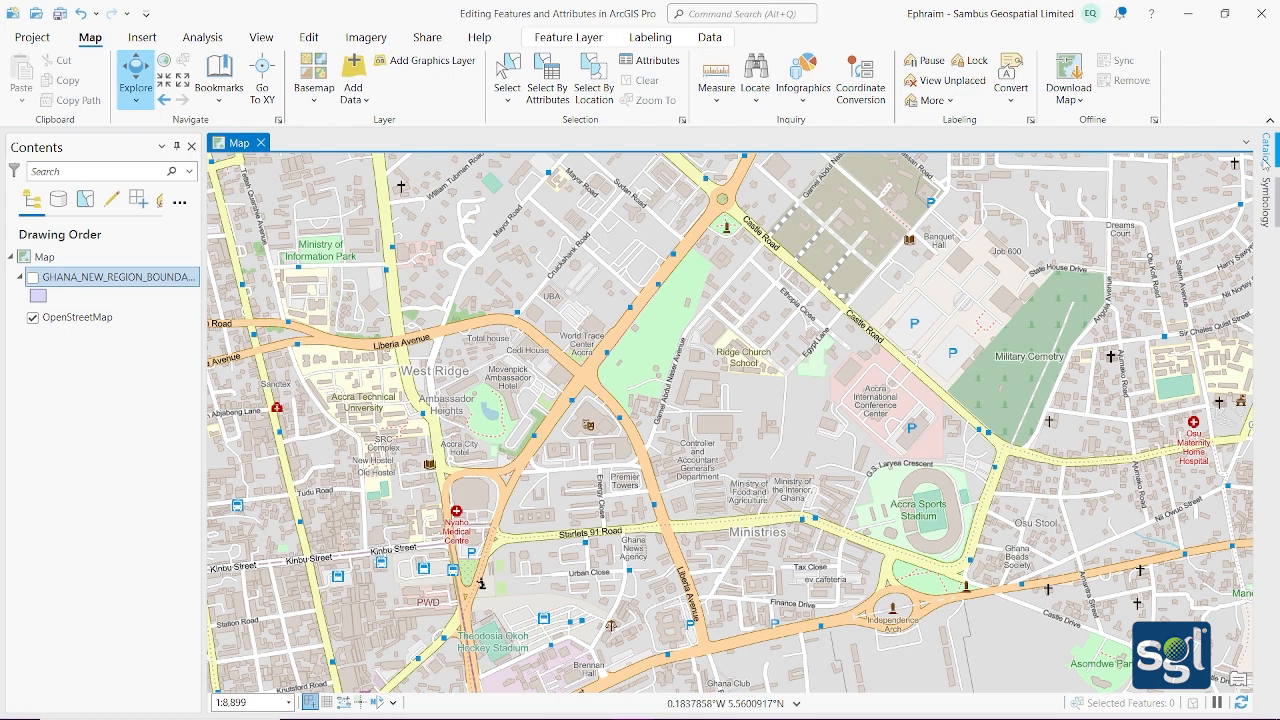
# Start creating a new feature class in the project geodatabase "Editing Features and Attributes in ArcGIS Pro.gdb".
pyautogui.click(1275, 158)
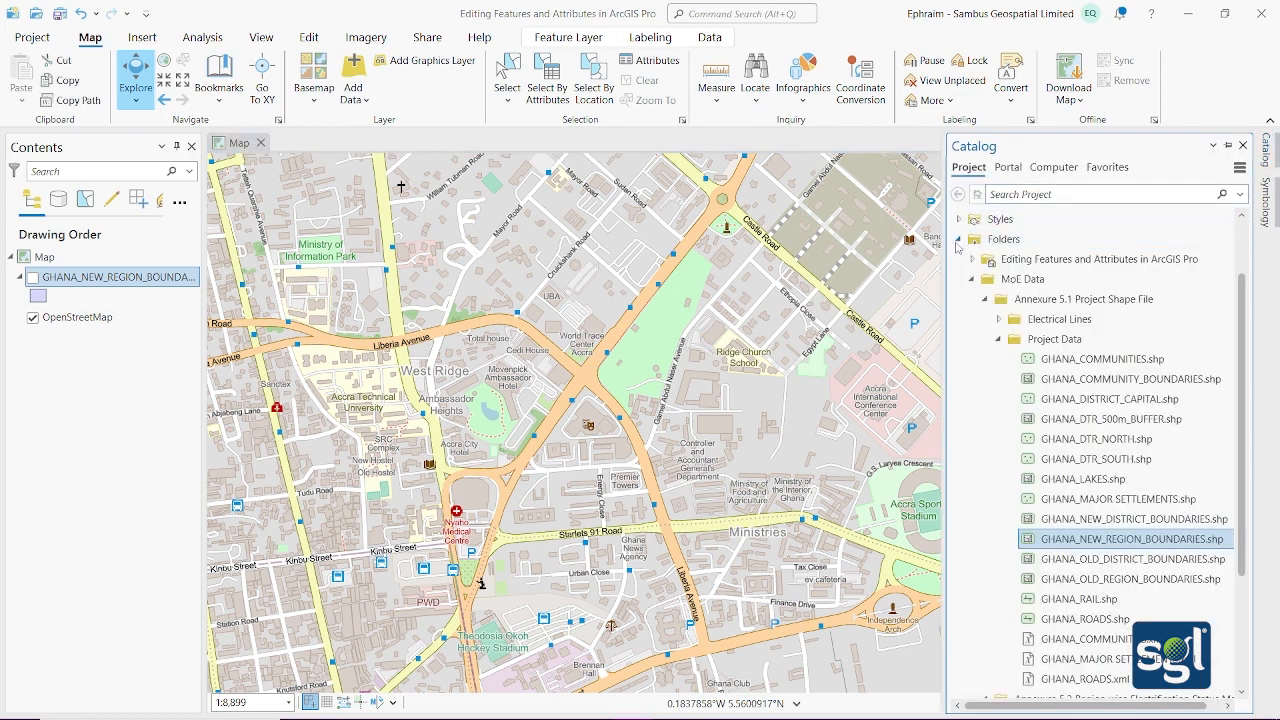
pyautogui.click(958, 240)
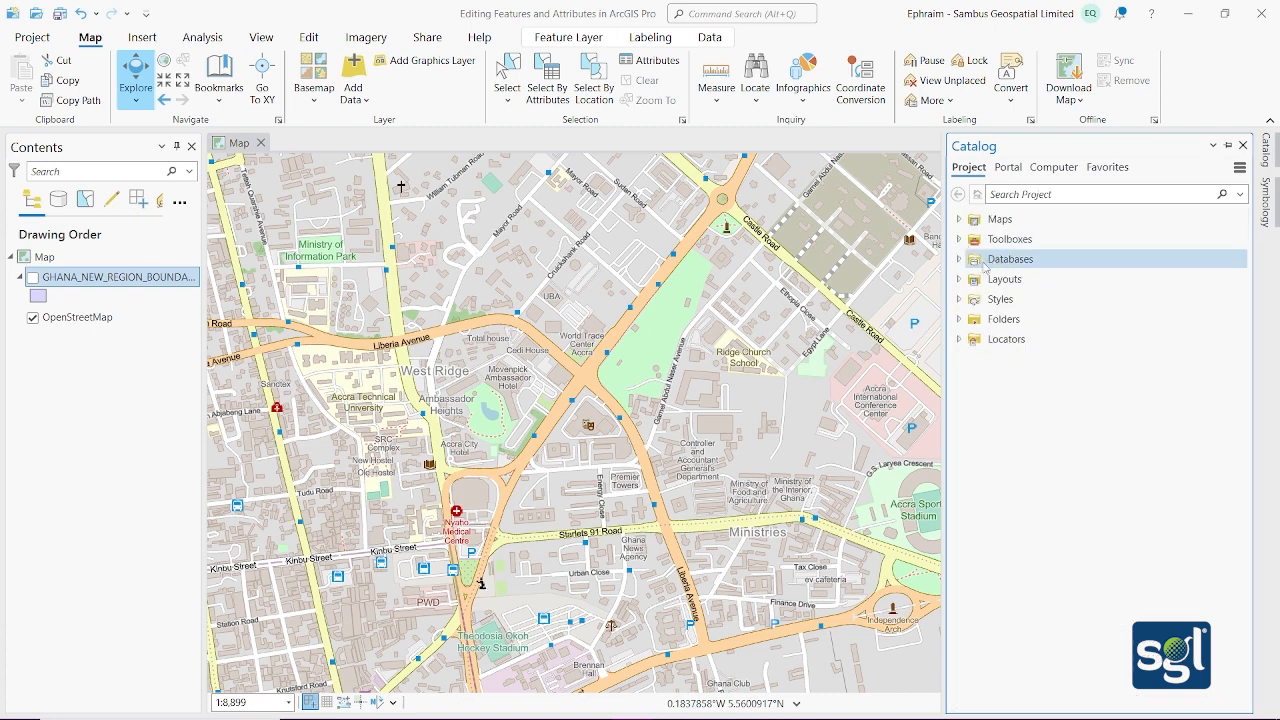
pyautogui.rightClick(985, 266)
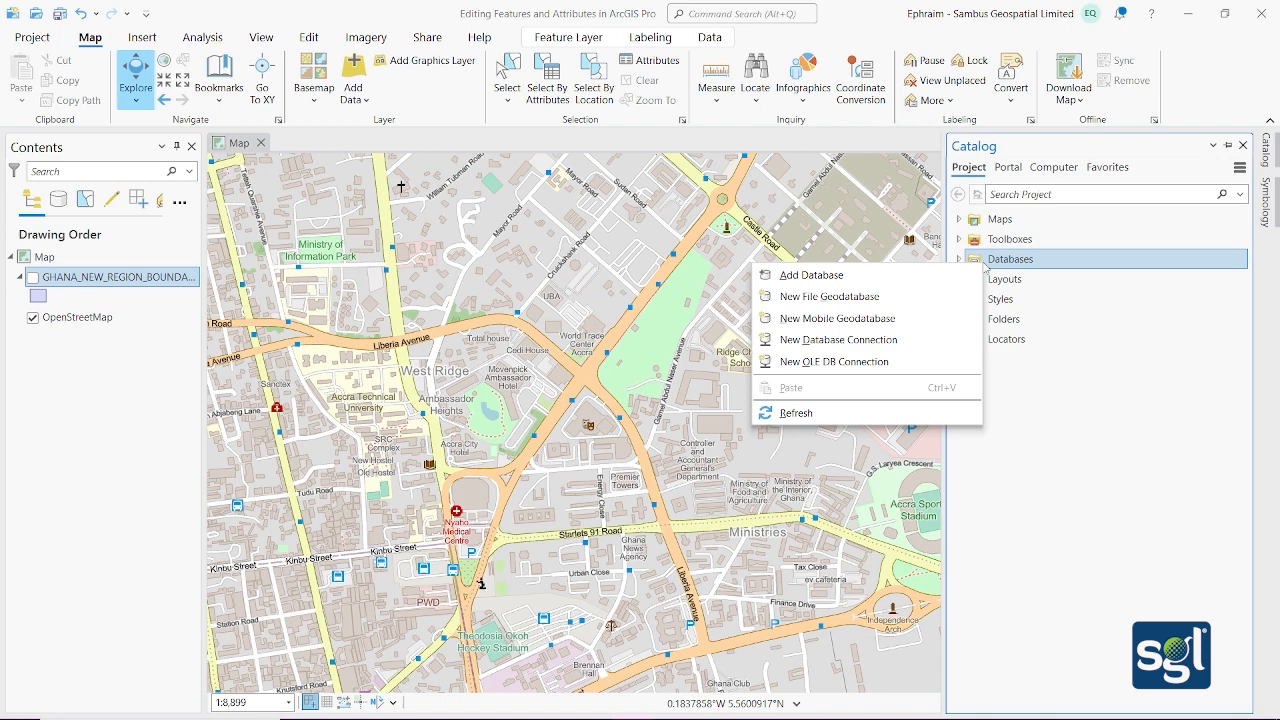
pyautogui.click(1070, 341)
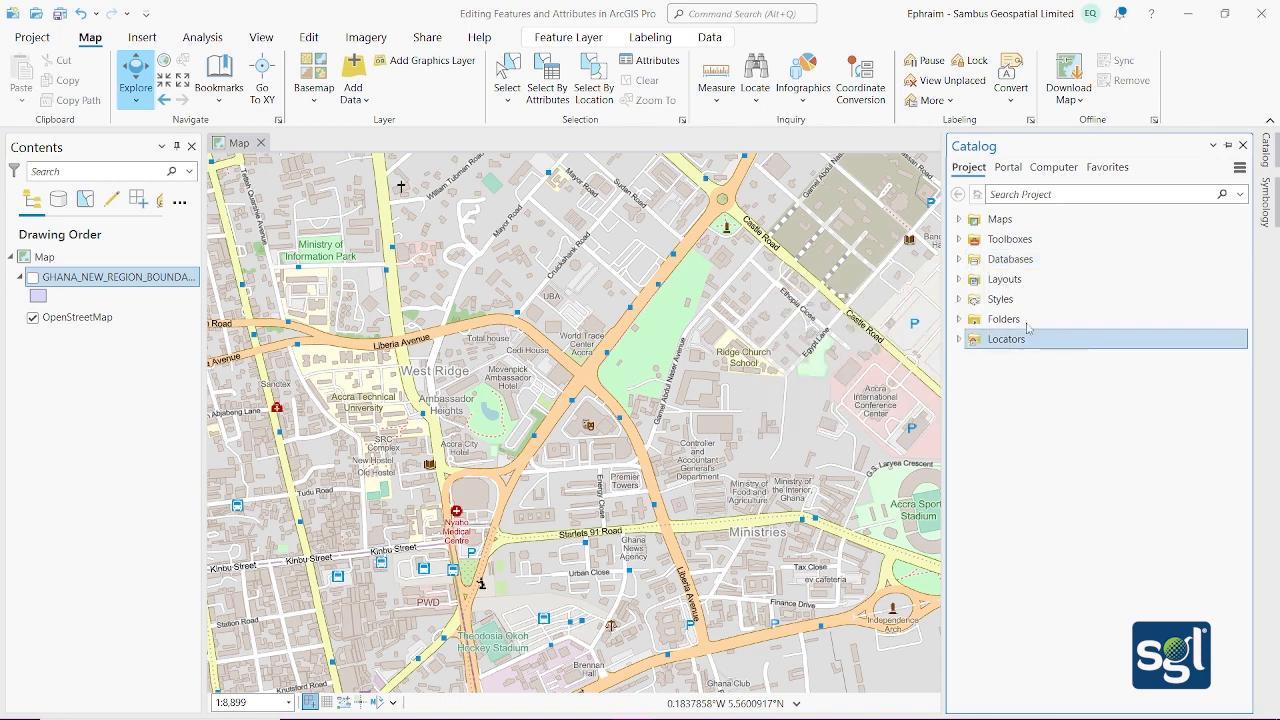
pyautogui.click(960, 261)
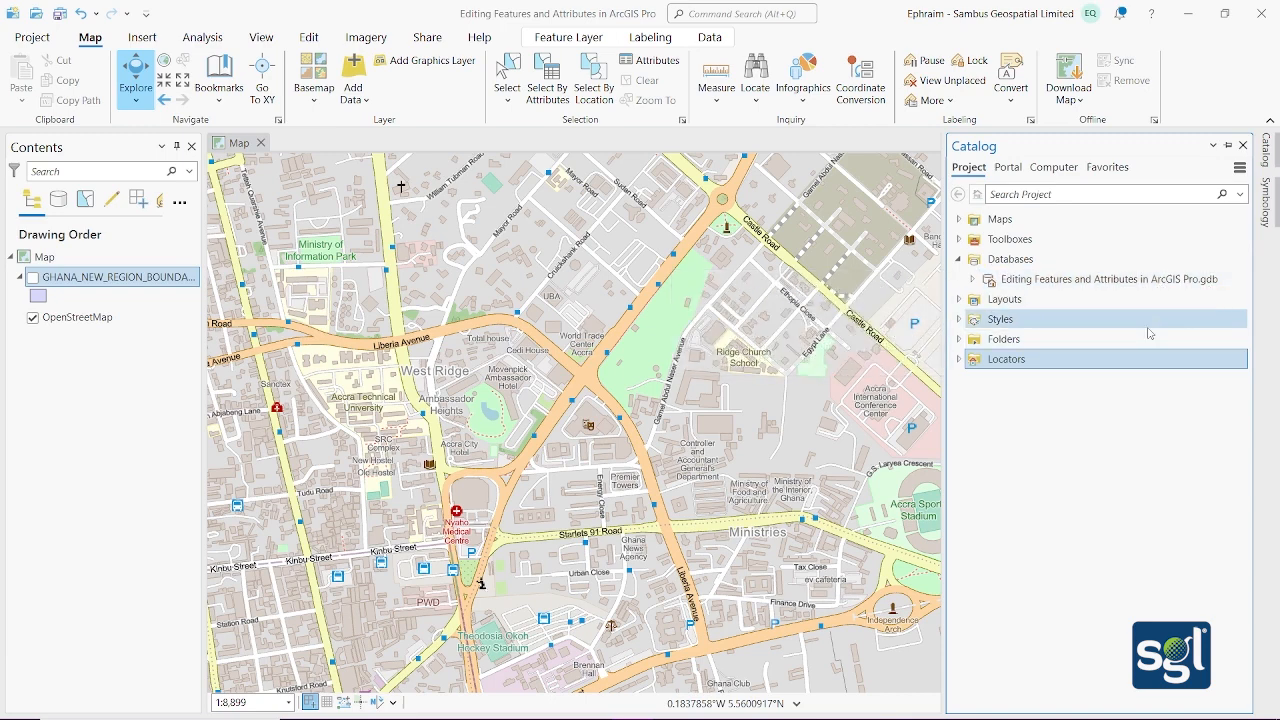
pyautogui.rightClick(1047, 282)
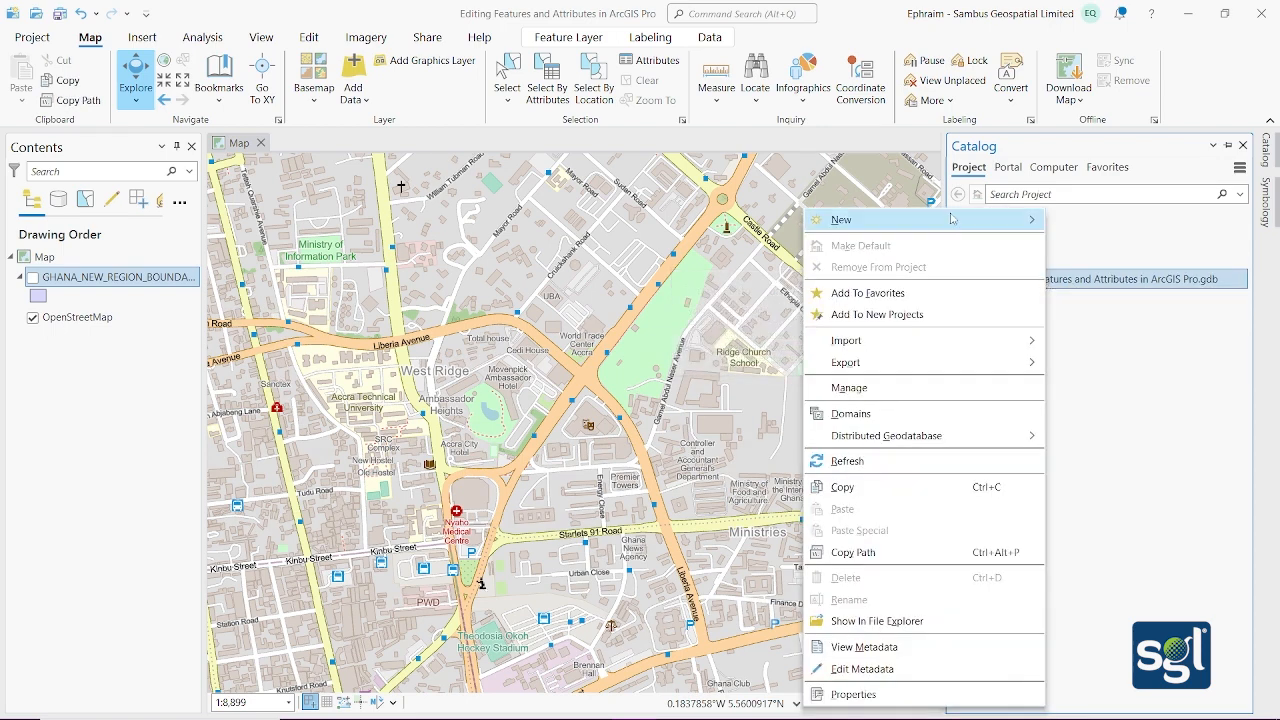
pyautogui.moveTo(952, 219)
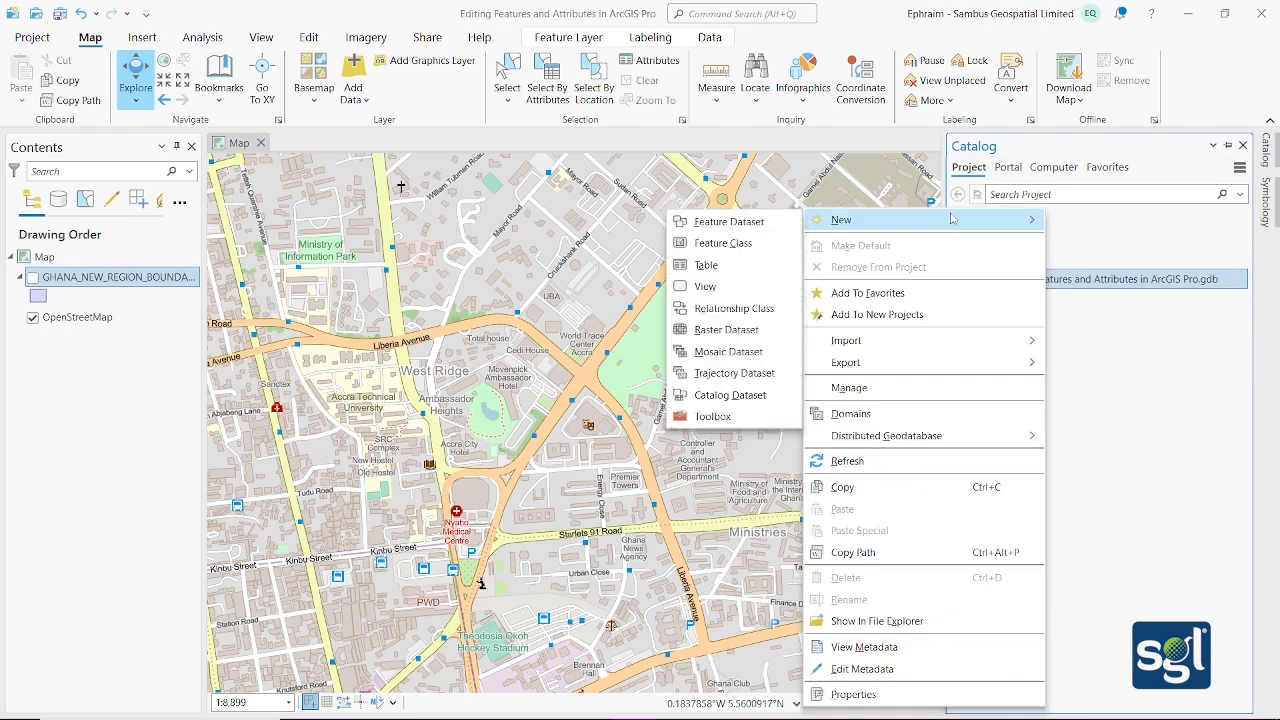
pyautogui.click(740, 243)
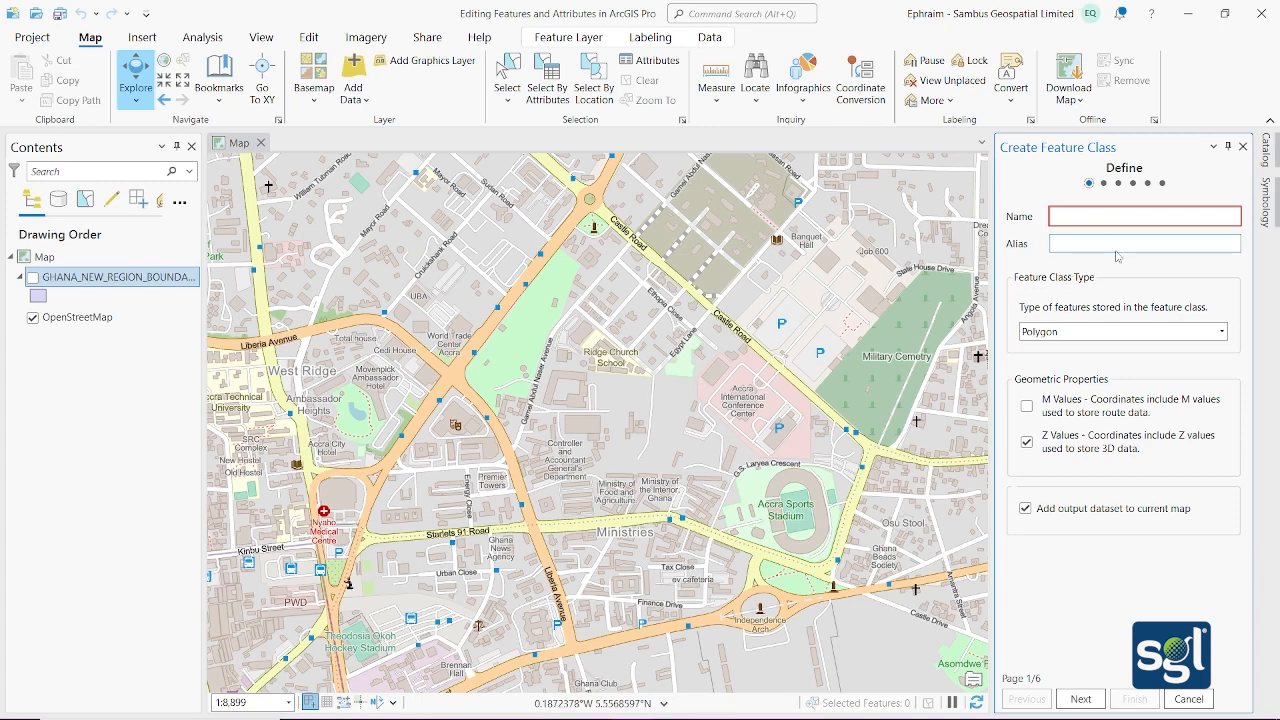
# Set the new feature class's name and alias to Polygon, keeping Polygon as the feature type.
pyautogui.click(1096, 215)
pyautogui.write('P')
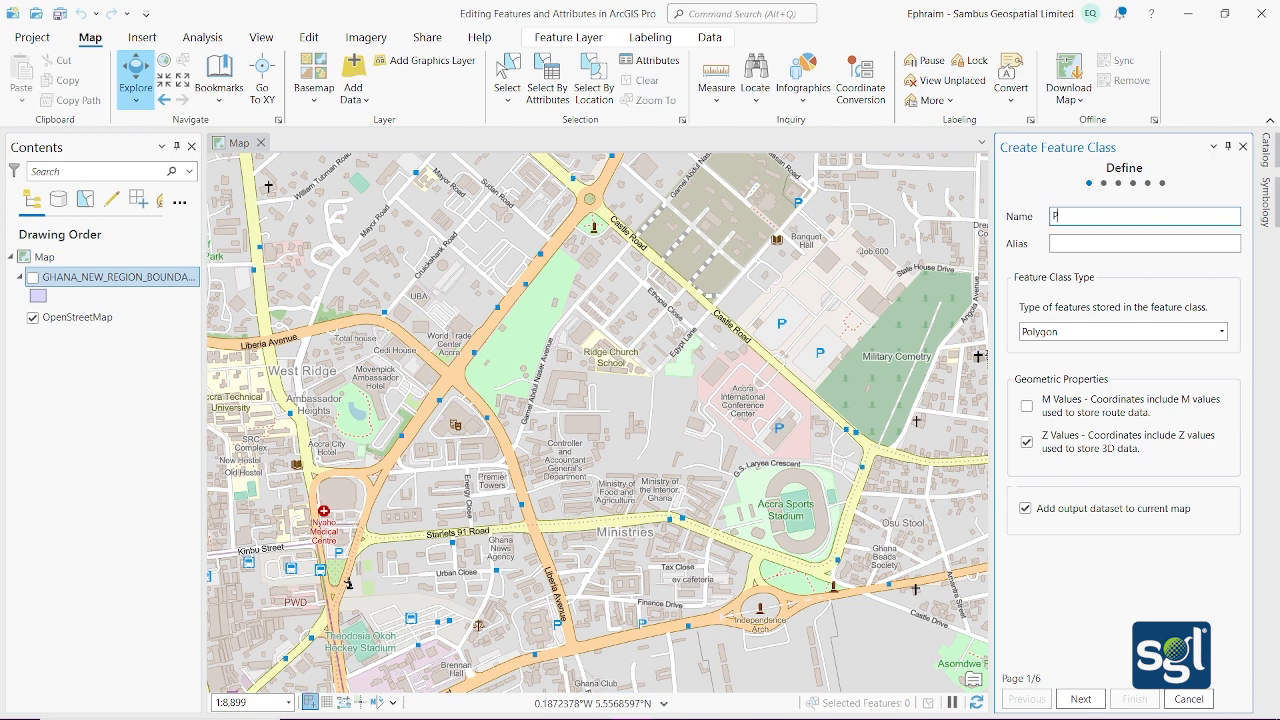
pyautogui.write('olygon')
pyautogui.click(1086, 246)
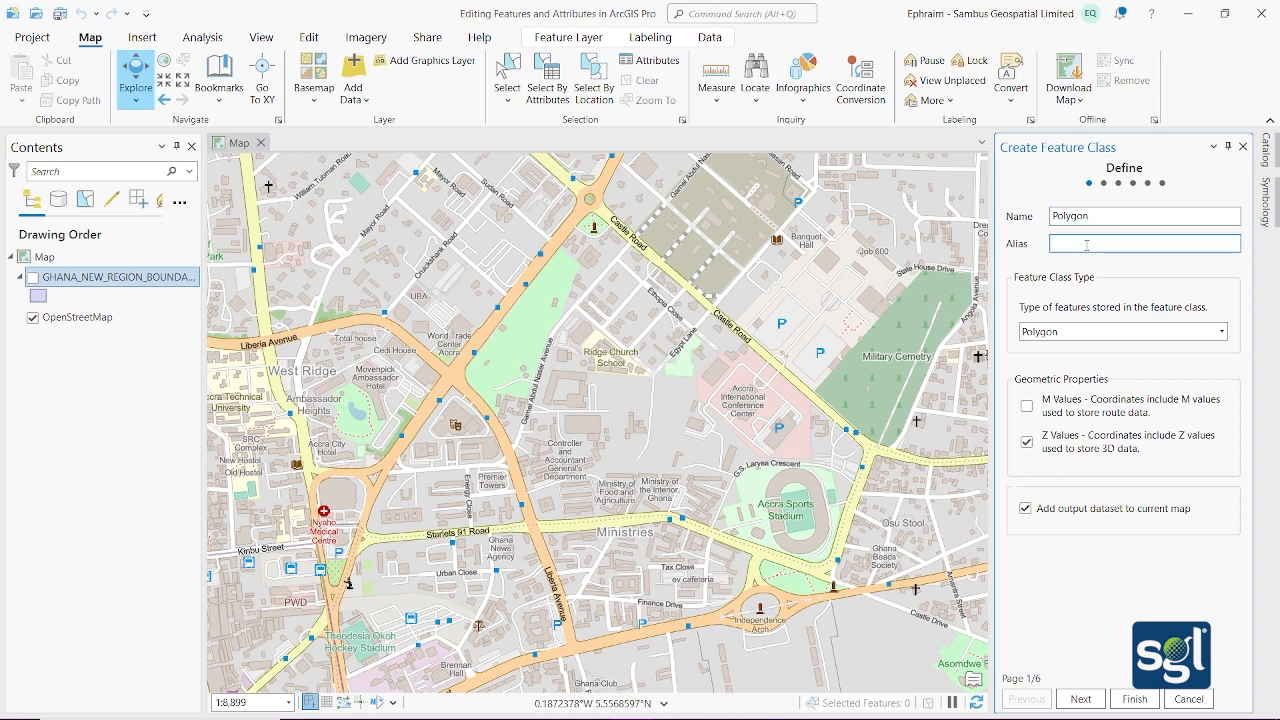
pyautogui.write('P')
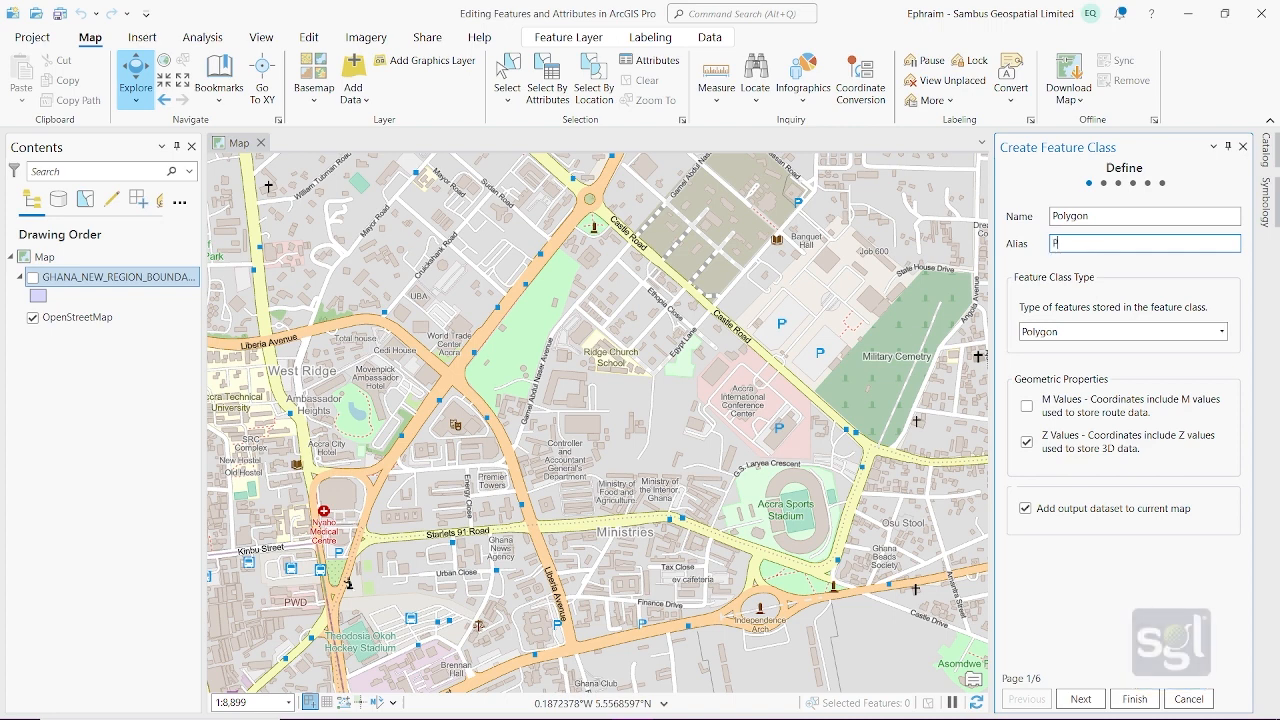
pyautogui.write('oly')
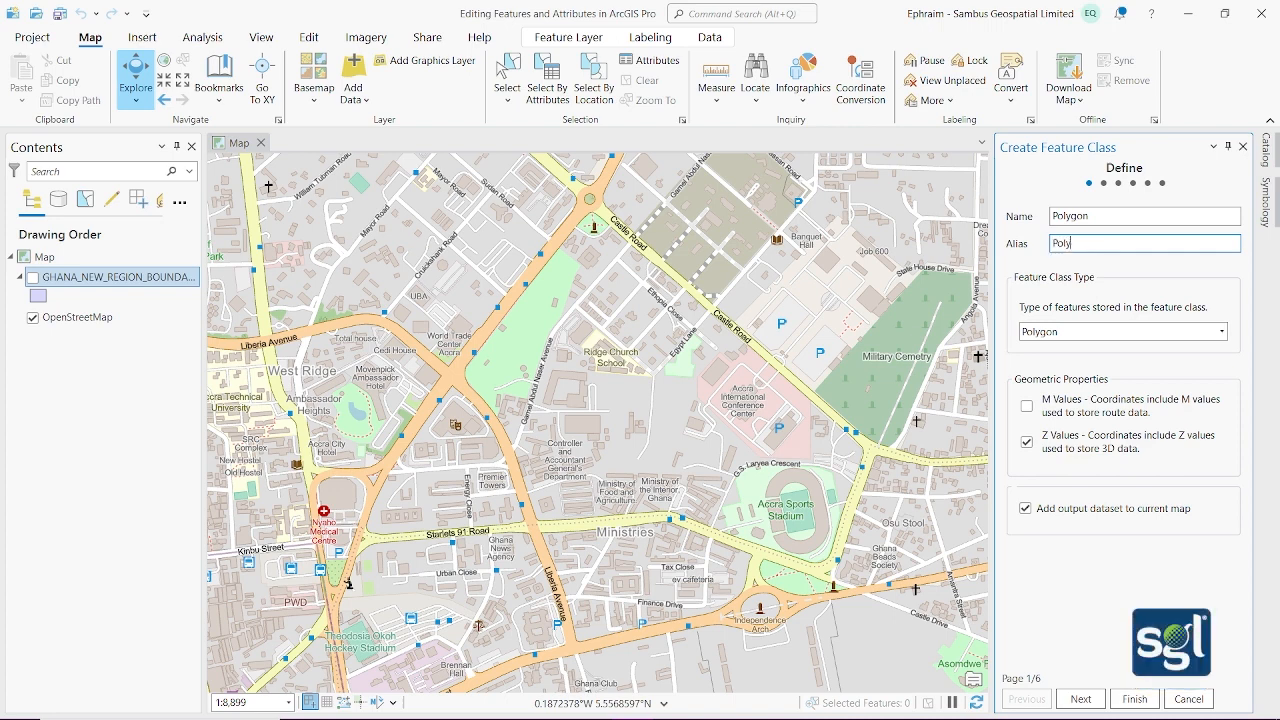
pyautogui.write('gon')
pyautogui.click(1221, 338)
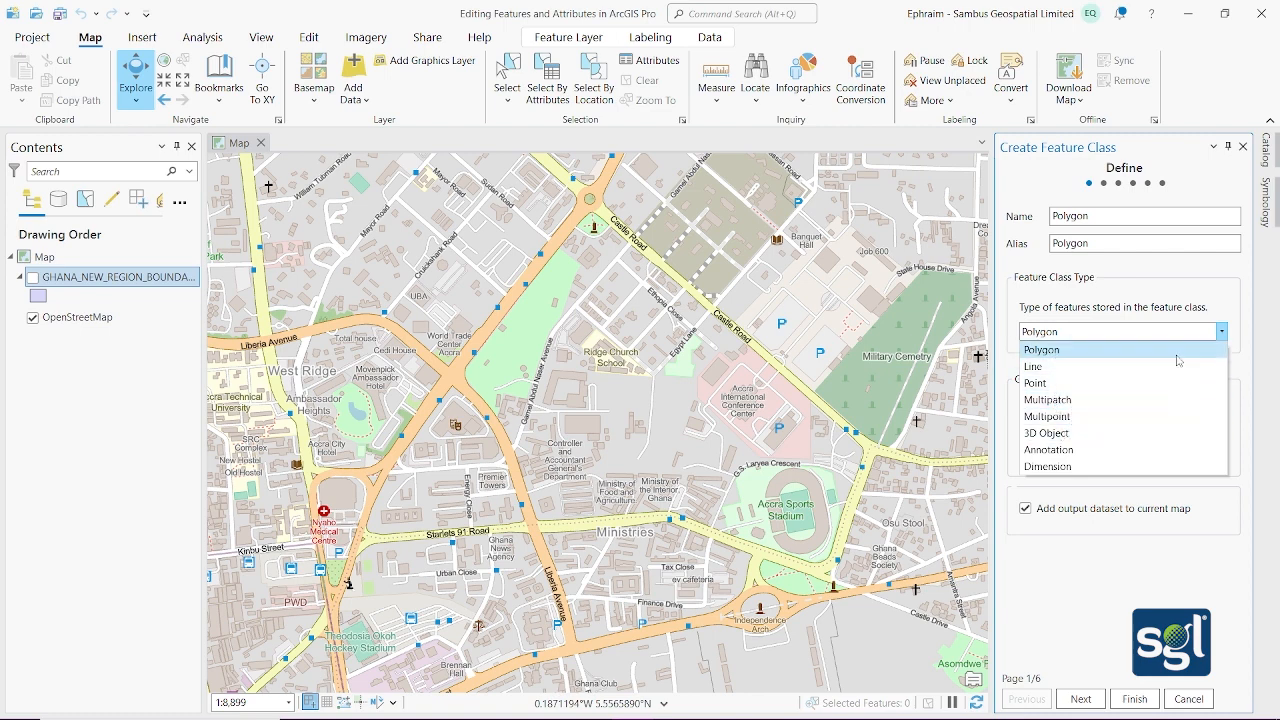
pyautogui.click(1222, 342)
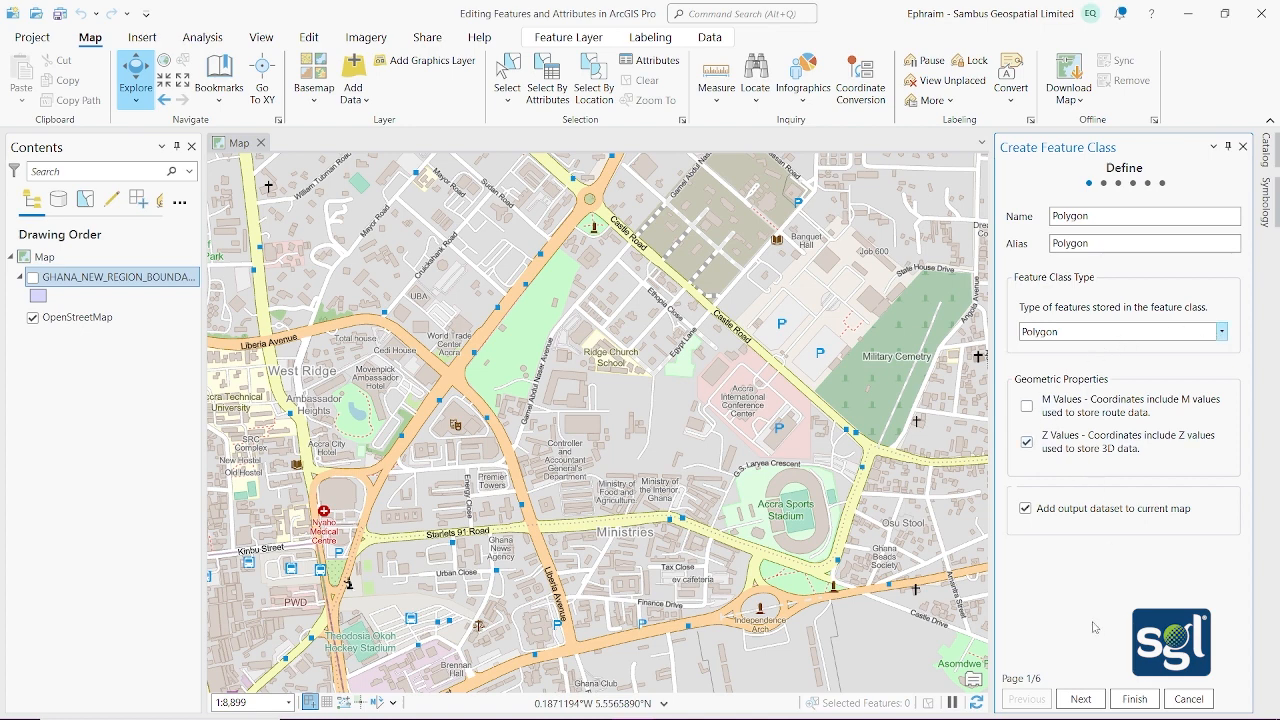
# Create the Polygon feature class with default fields, WGS 1984 coordinates, and default tolerance, resolution and storage settings.
pyautogui.click(1080, 700)
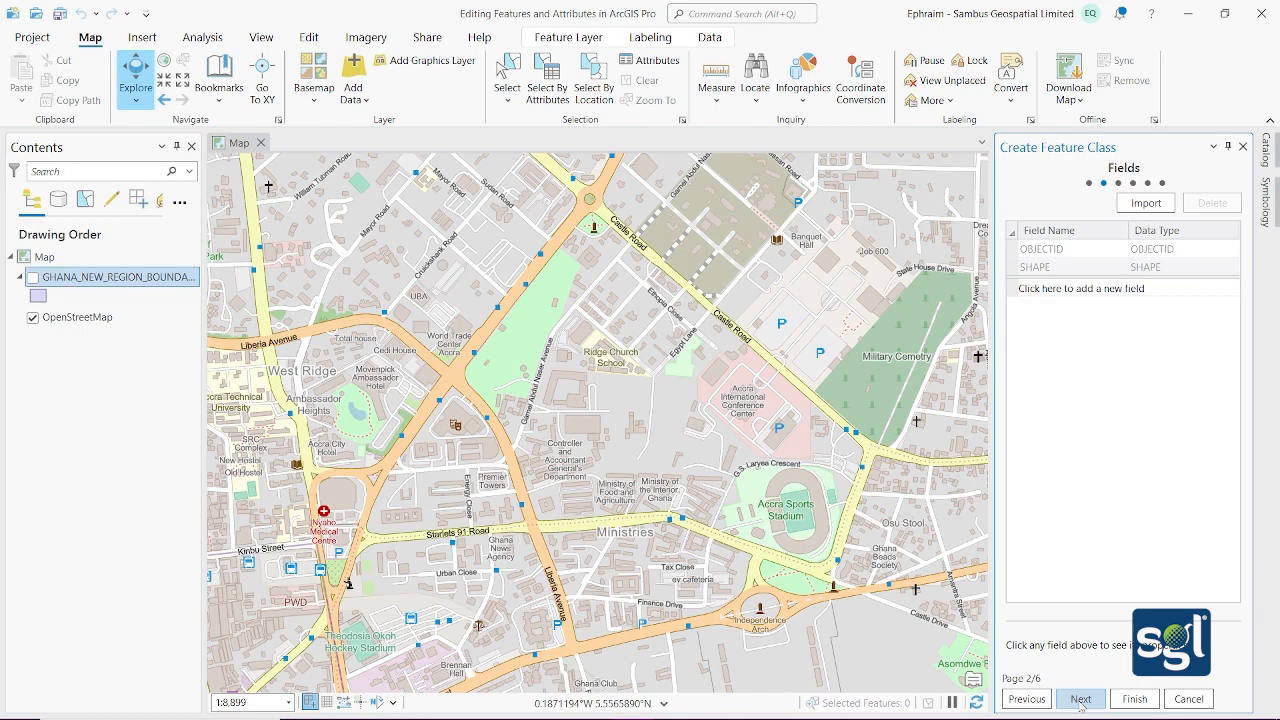
pyautogui.click(1080, 700)
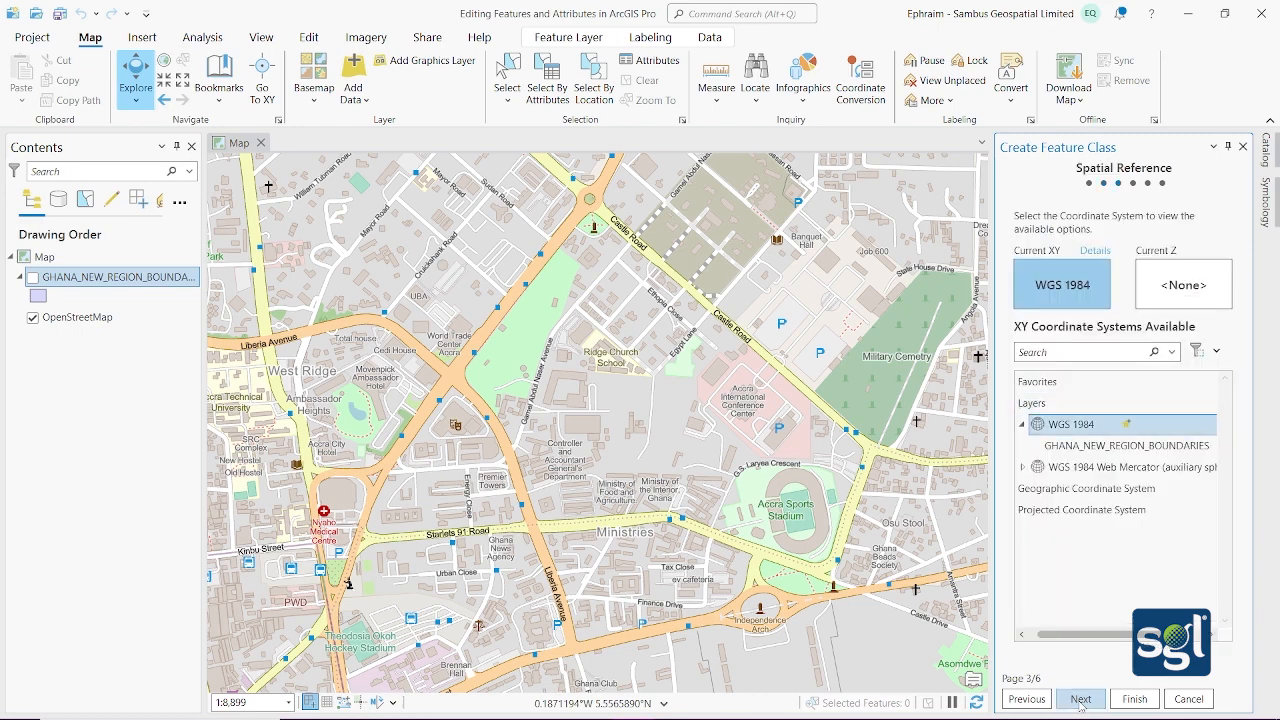
pyautogui.click(1080, 700)
pyautogui.click(1080, 700)
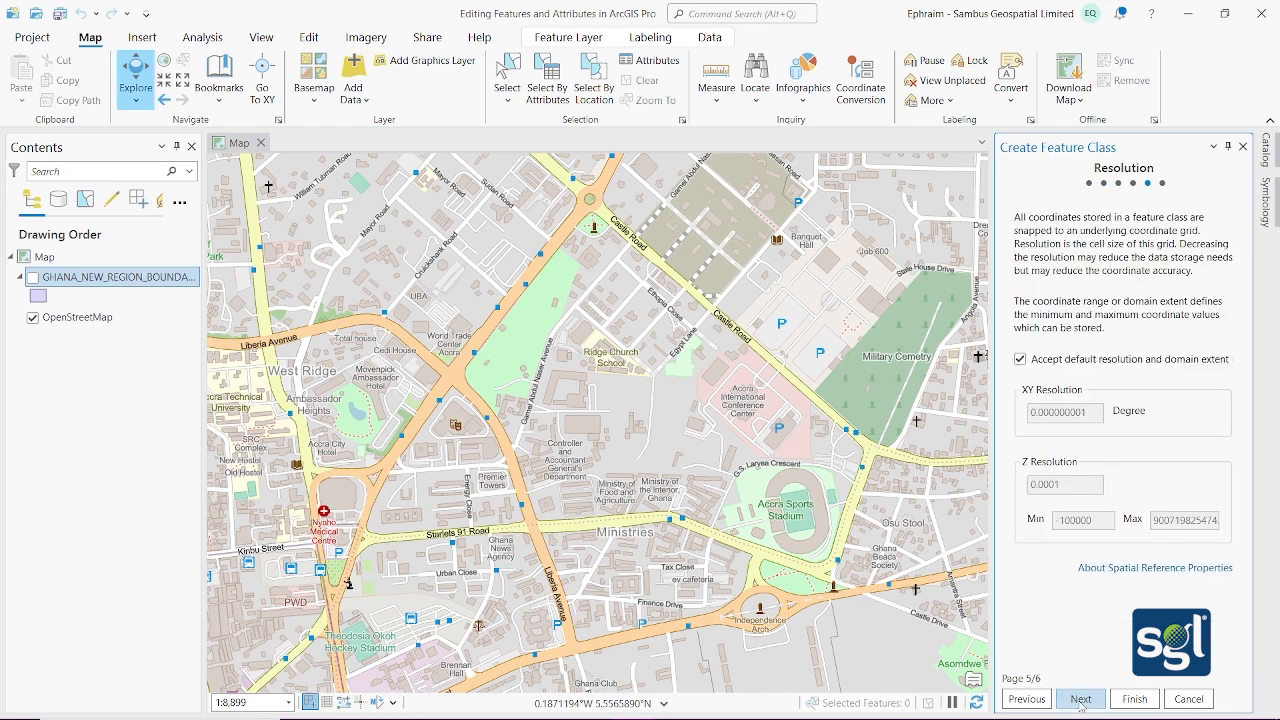
pyautogui.click(1080, 700)
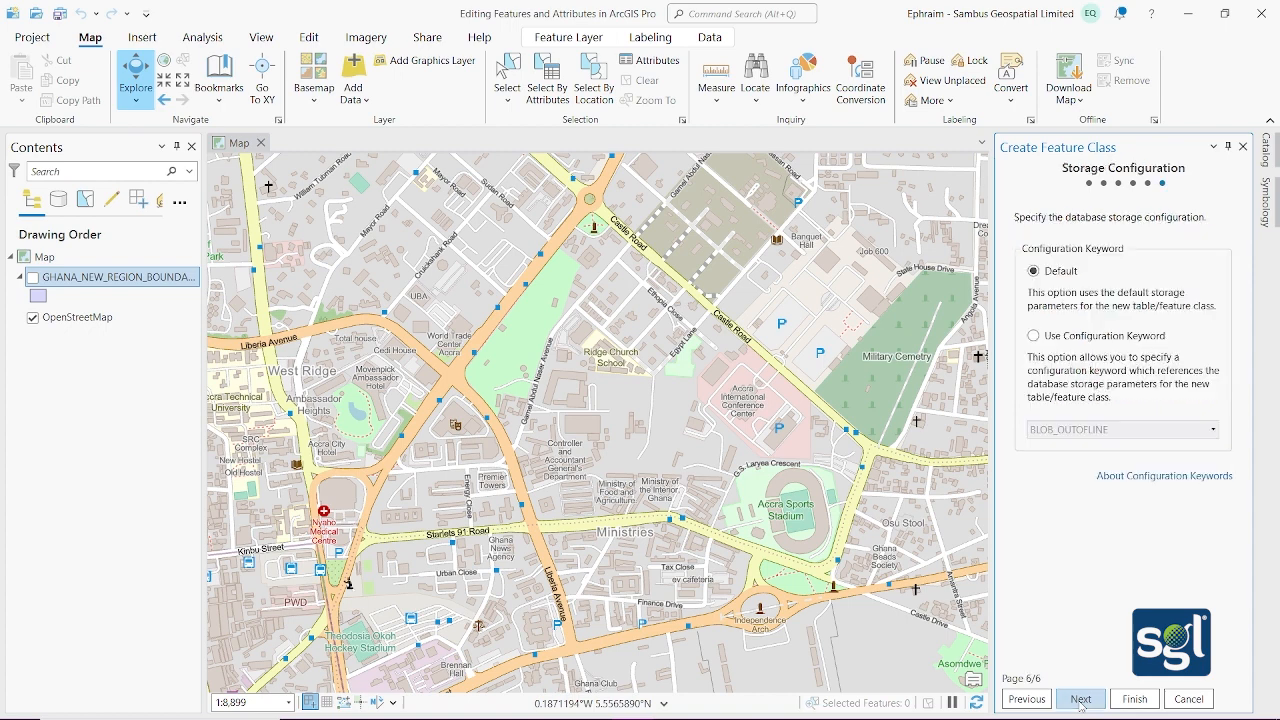
pyautogui.click(1135, 699)
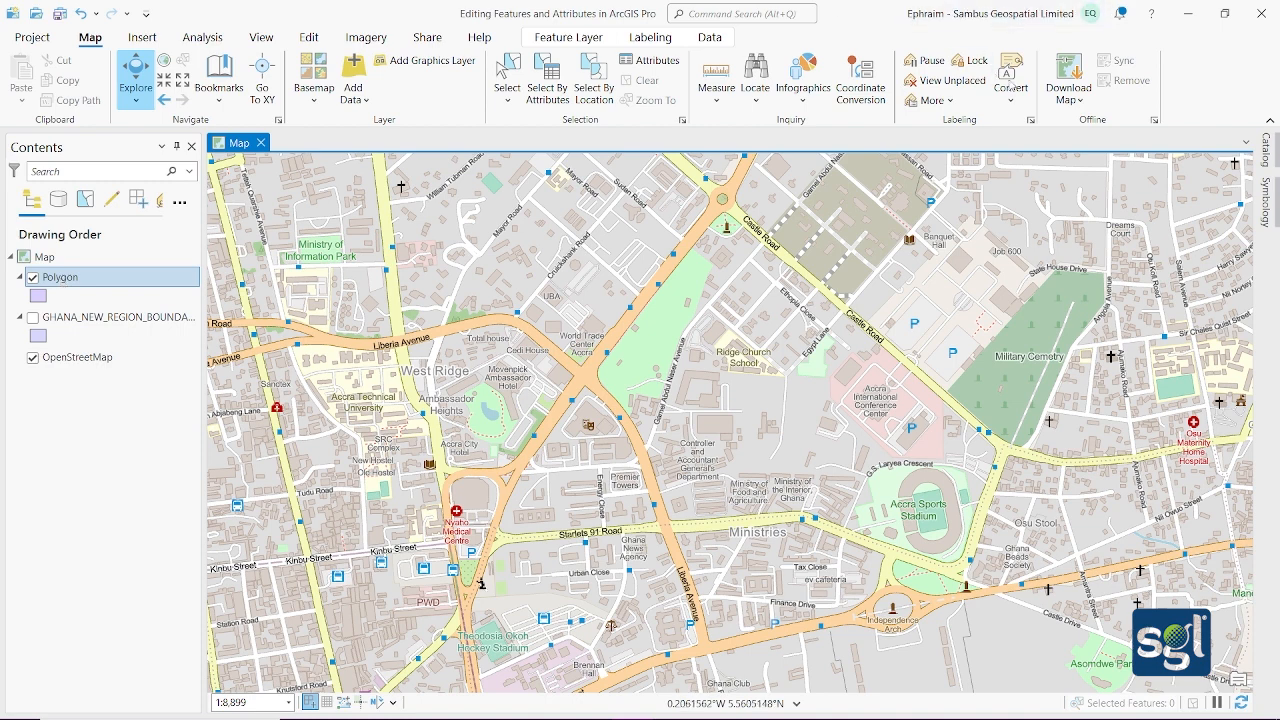
# Start another feature class in the project geodatabase with name and alias Line and feature type Line.
pyautogui.click(1266, 160)
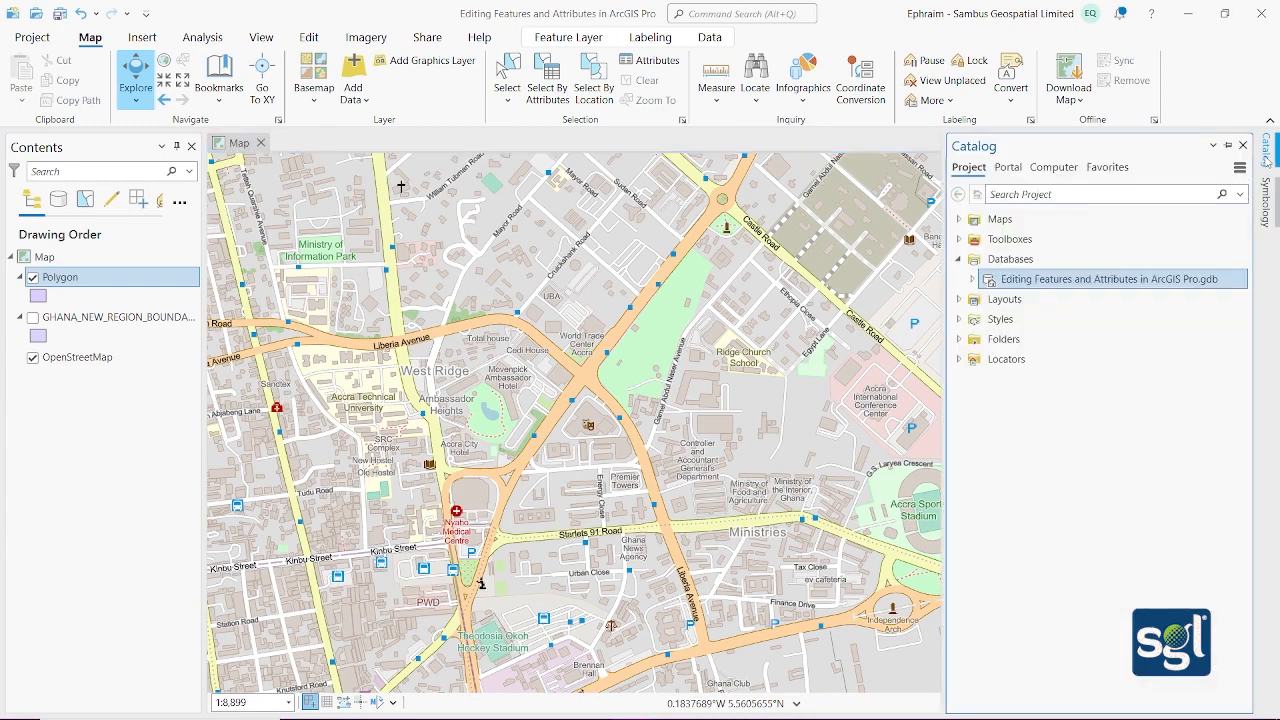
pyautogui.rightClick(1025, 285)
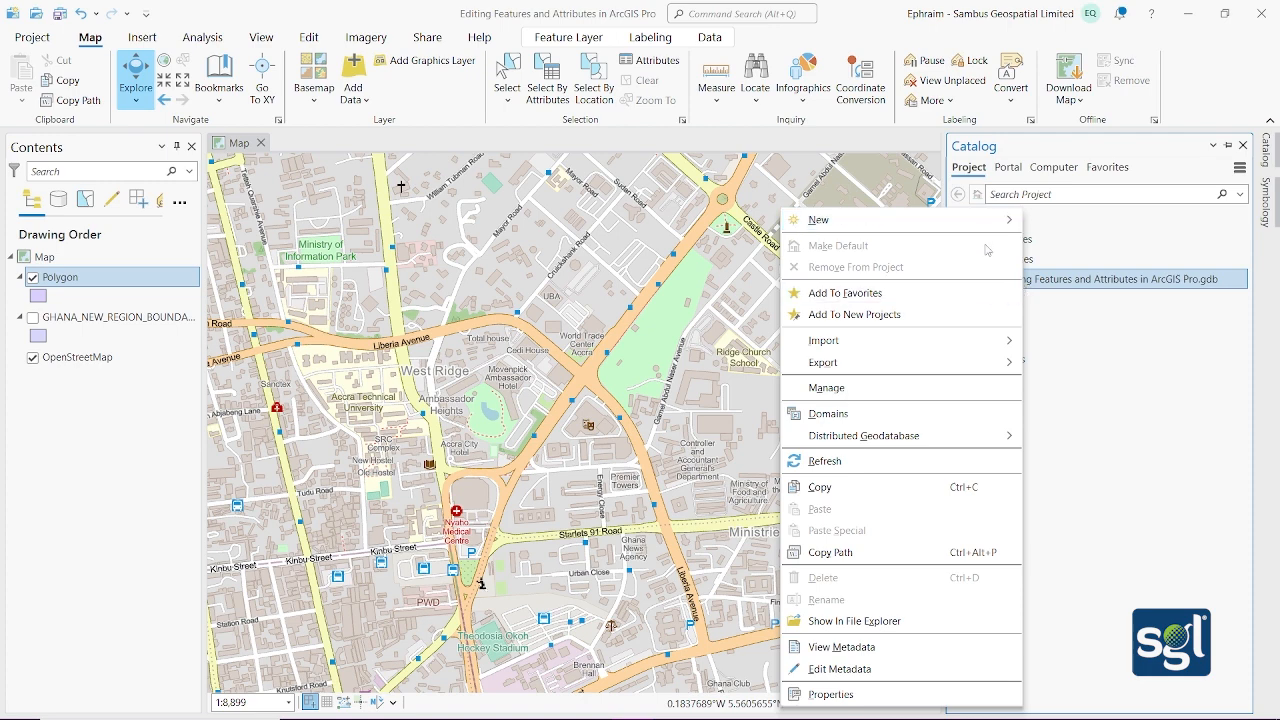
pyautogui.moveTo(987, 233)
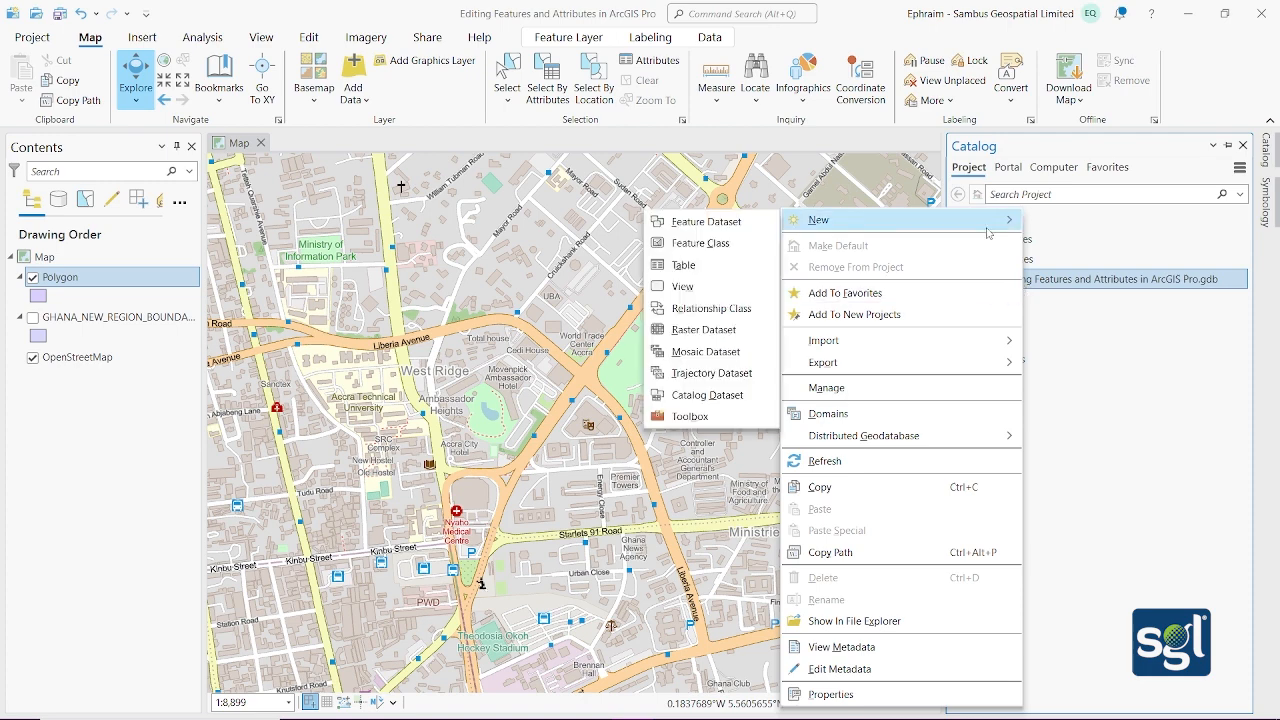
pyautogui.click(700, 243)
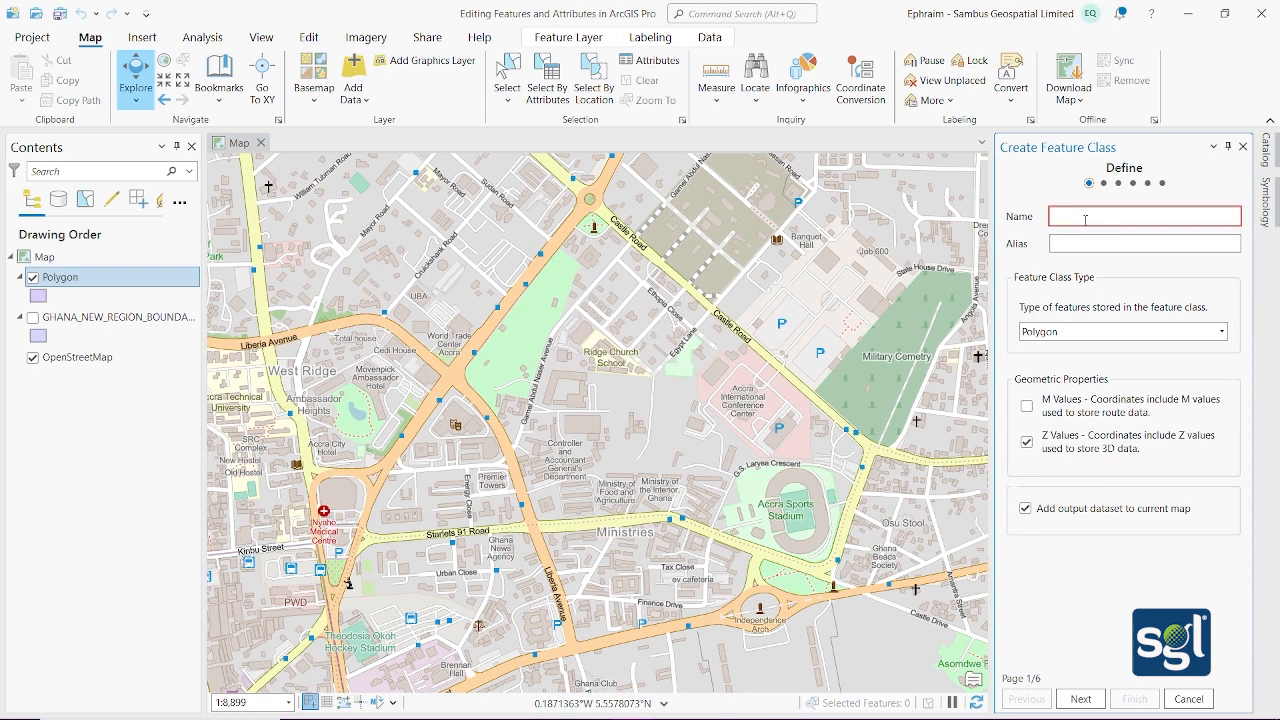
pyautogui.click(1085, 219)
pyautogui.write('l')
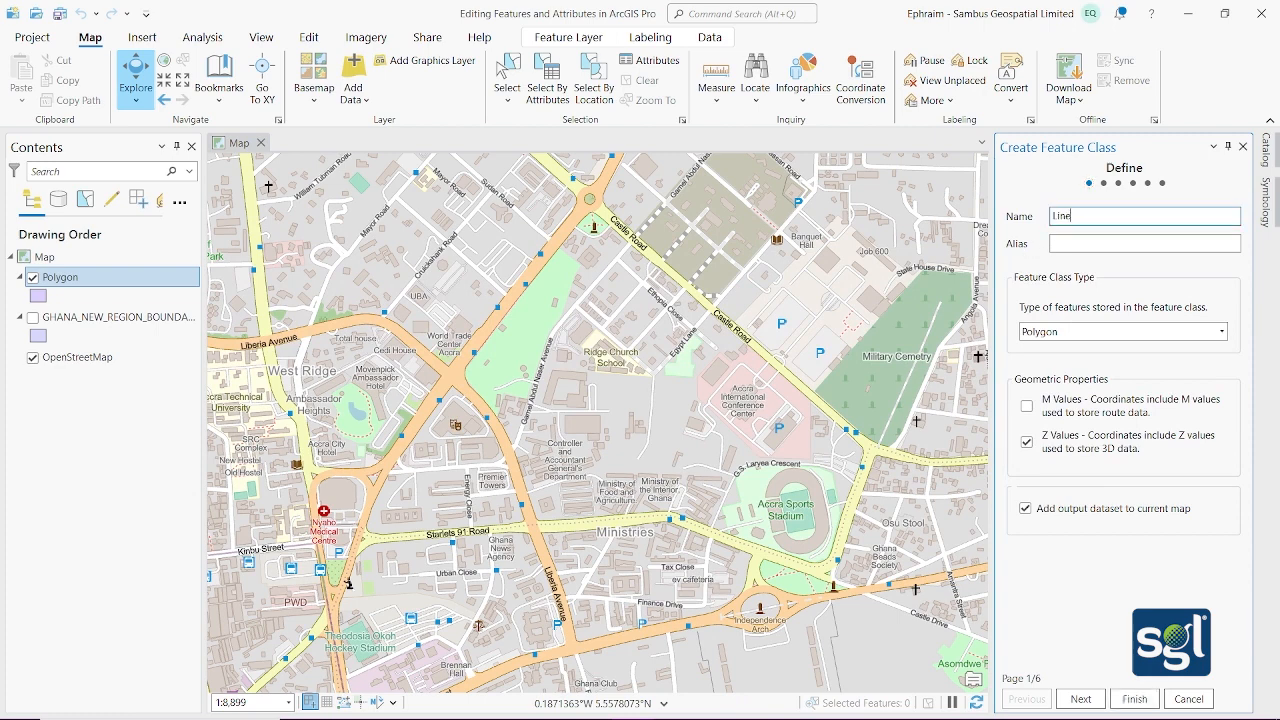
pyautogui.click(1091, 242)
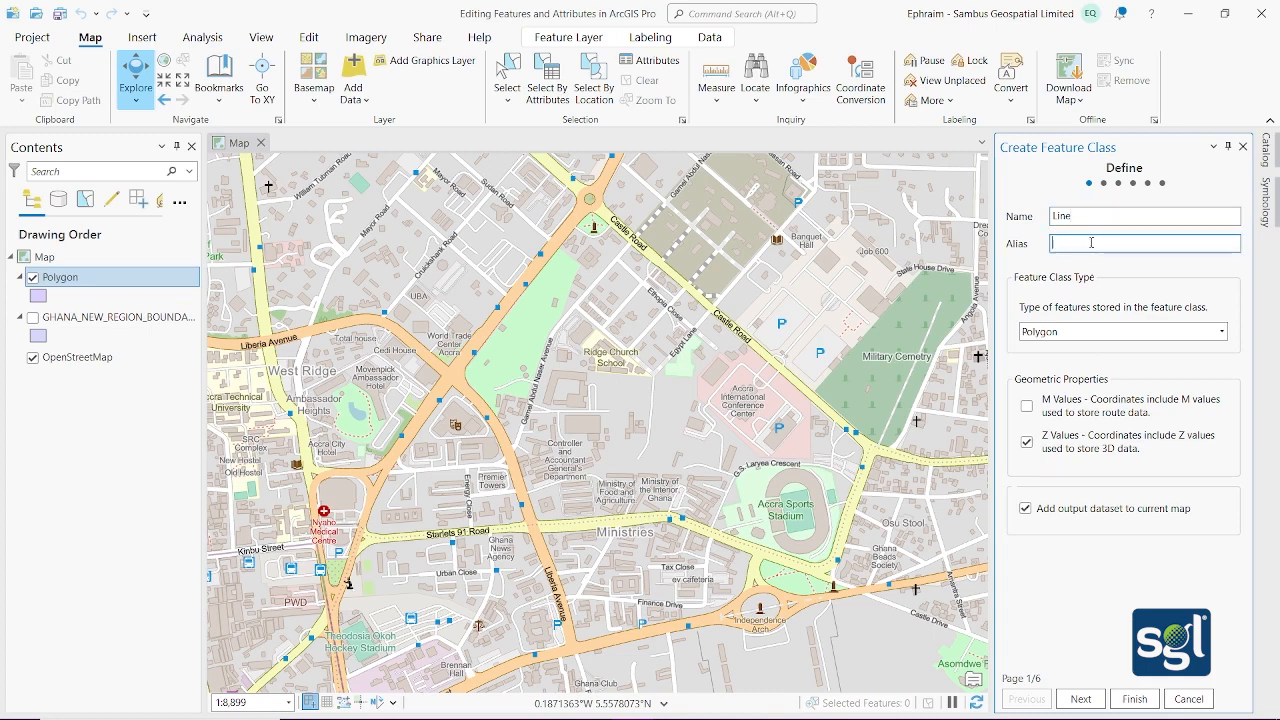
pyautogui.write('Line')
pyautogui.click(1216, 338)
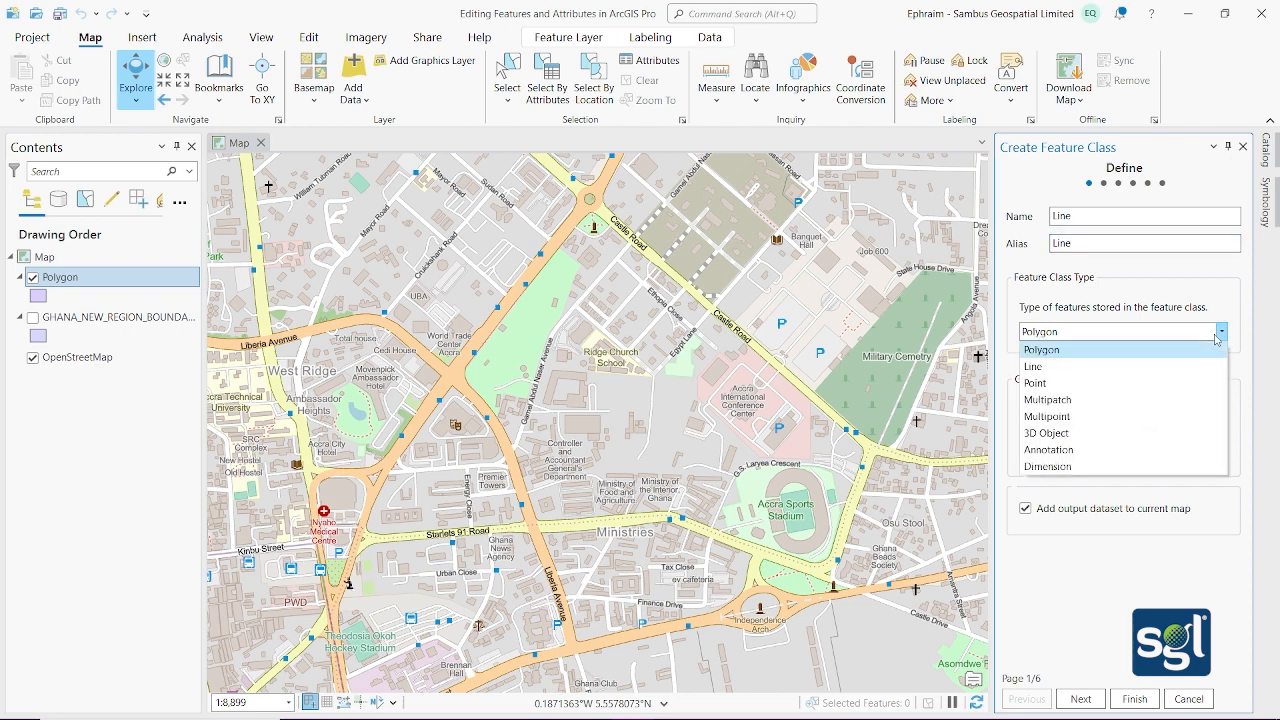
pyautogui.click(1135, 368)
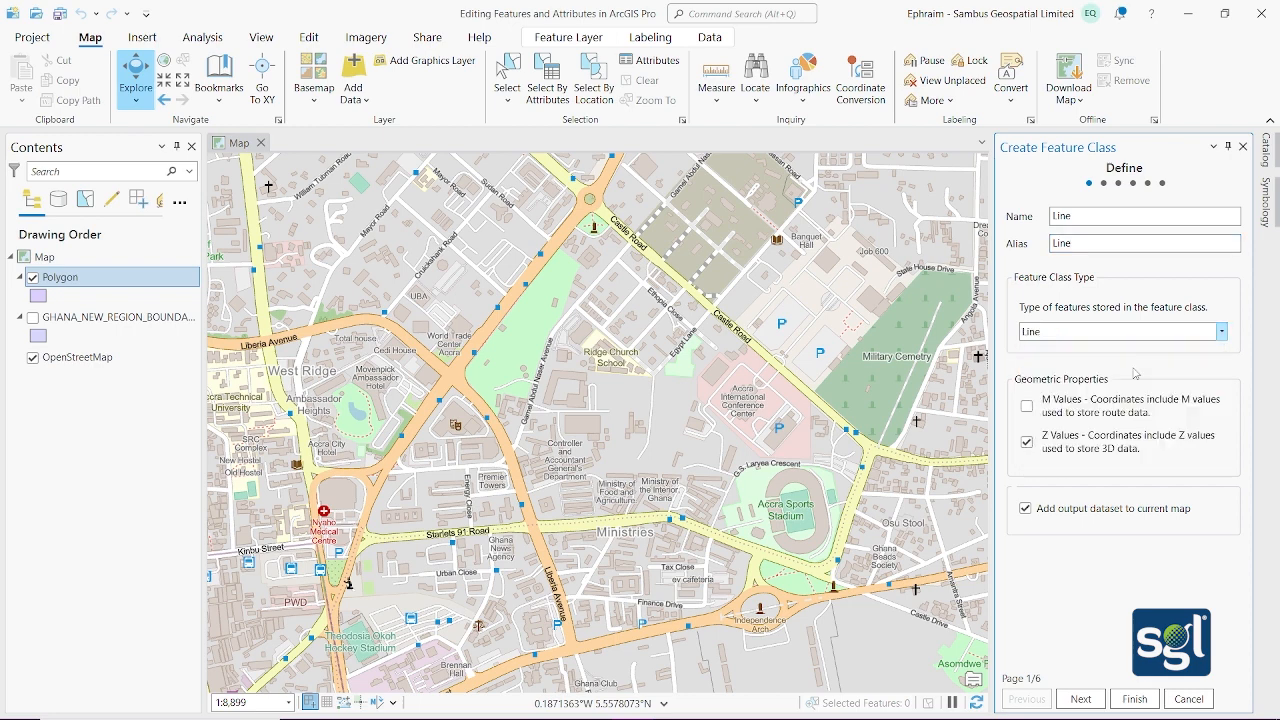
# Create the Line feature class, accepting the default fields, spatial reference, tolerance, resolution and storage configuration.
pyautogui.click(1100, 698)
pyautogui.click(1100, 698)
pyautogui.click(1100, 698)
pyautogui.click(1101, 699)
pyautogui.click(1102, 700)
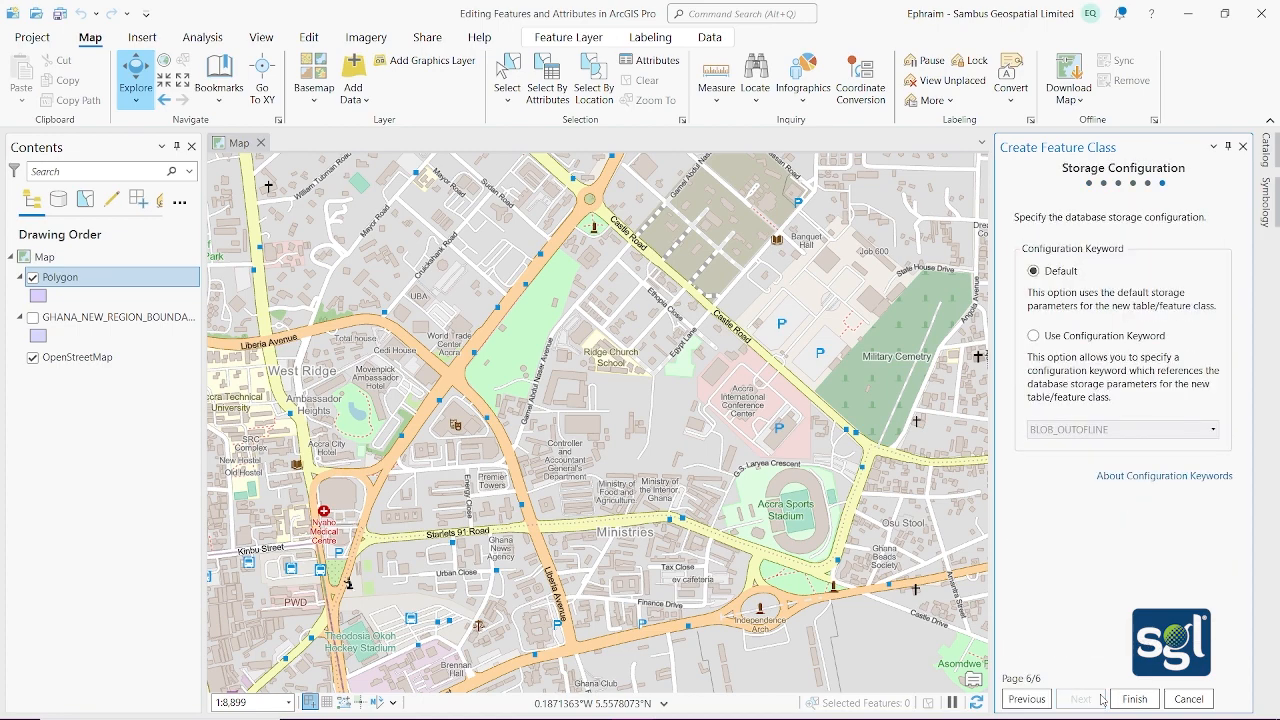
pyautogui.click(1133, 698)
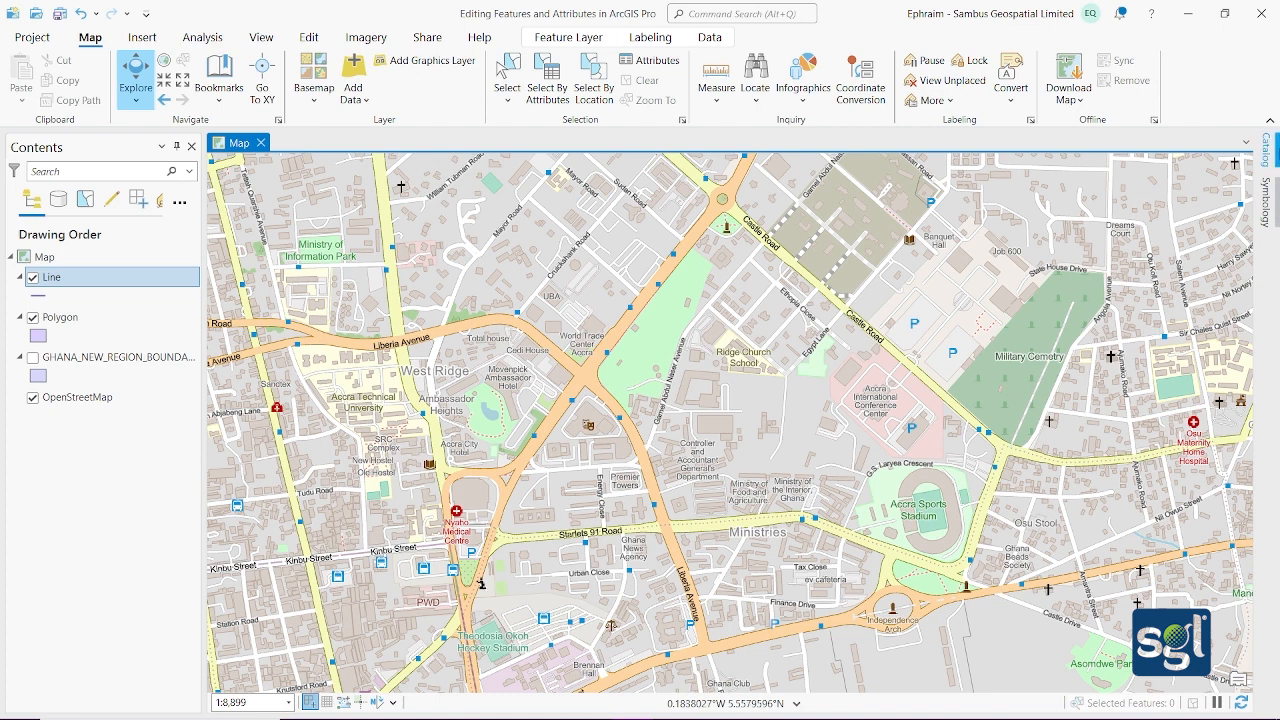
# Start another feature class in the project geodatabase with name and alias Point and feature type Point.
pyautogui.click(1266, 150)
pyautogui.rightClick(1041, 284)
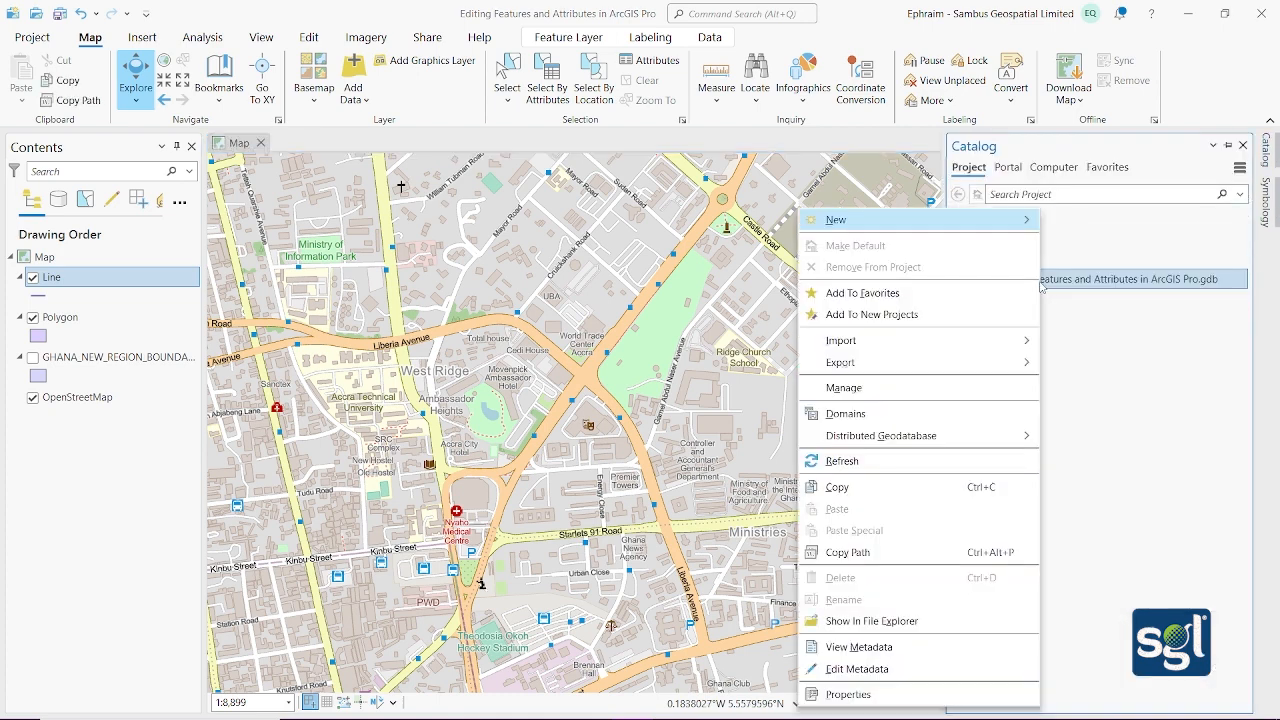
pyautogui.moveTo(980, 222)
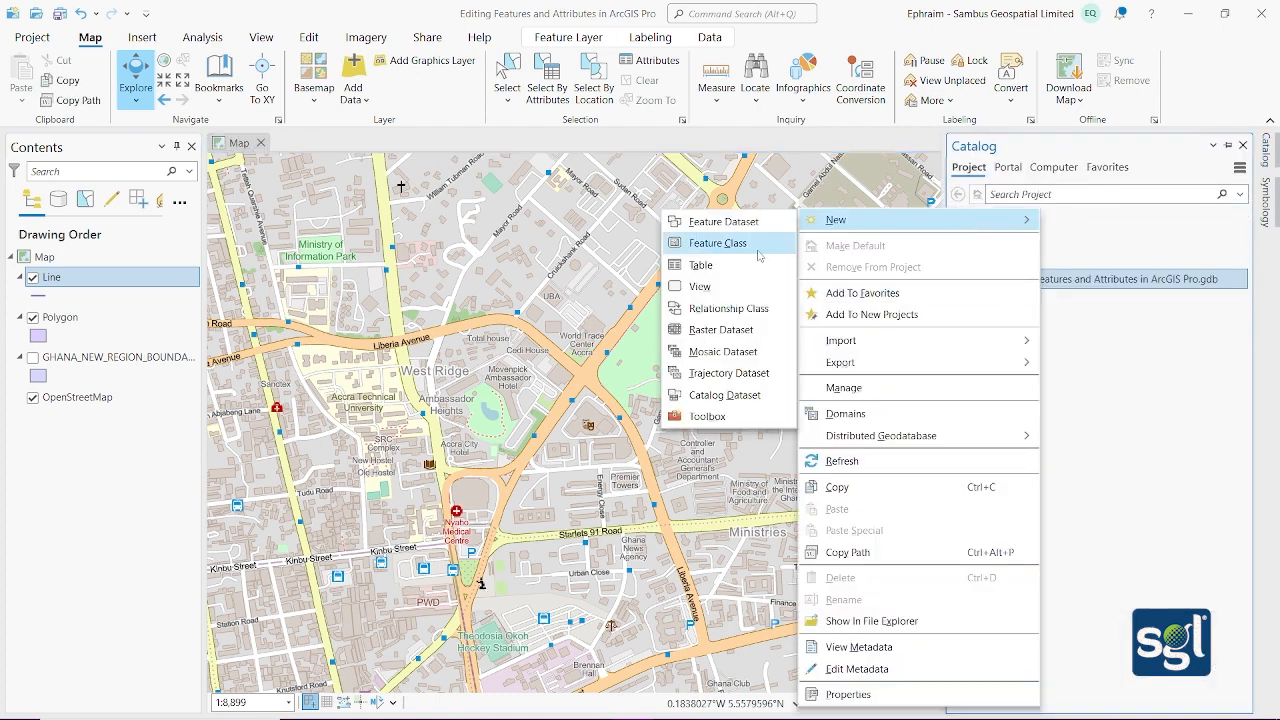
pyautogui.click(718, 243)
pyautogui.click(1121, 216)
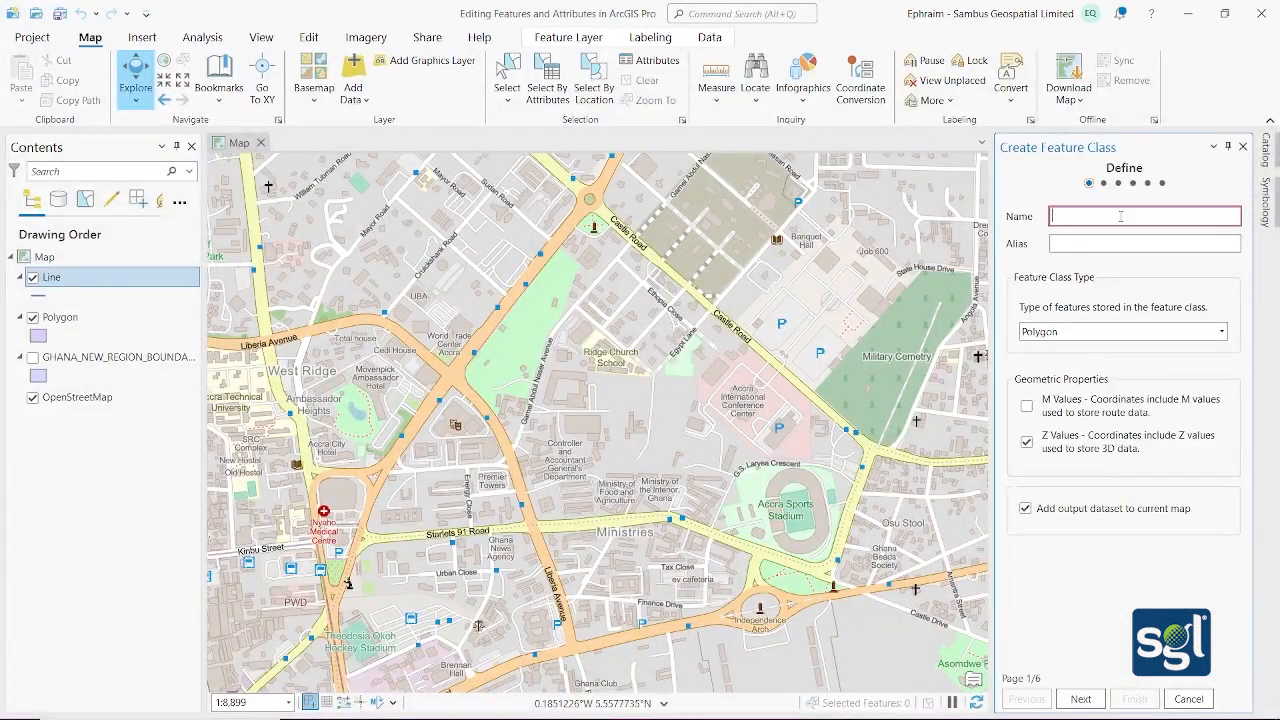
pyautogui.write('Point')
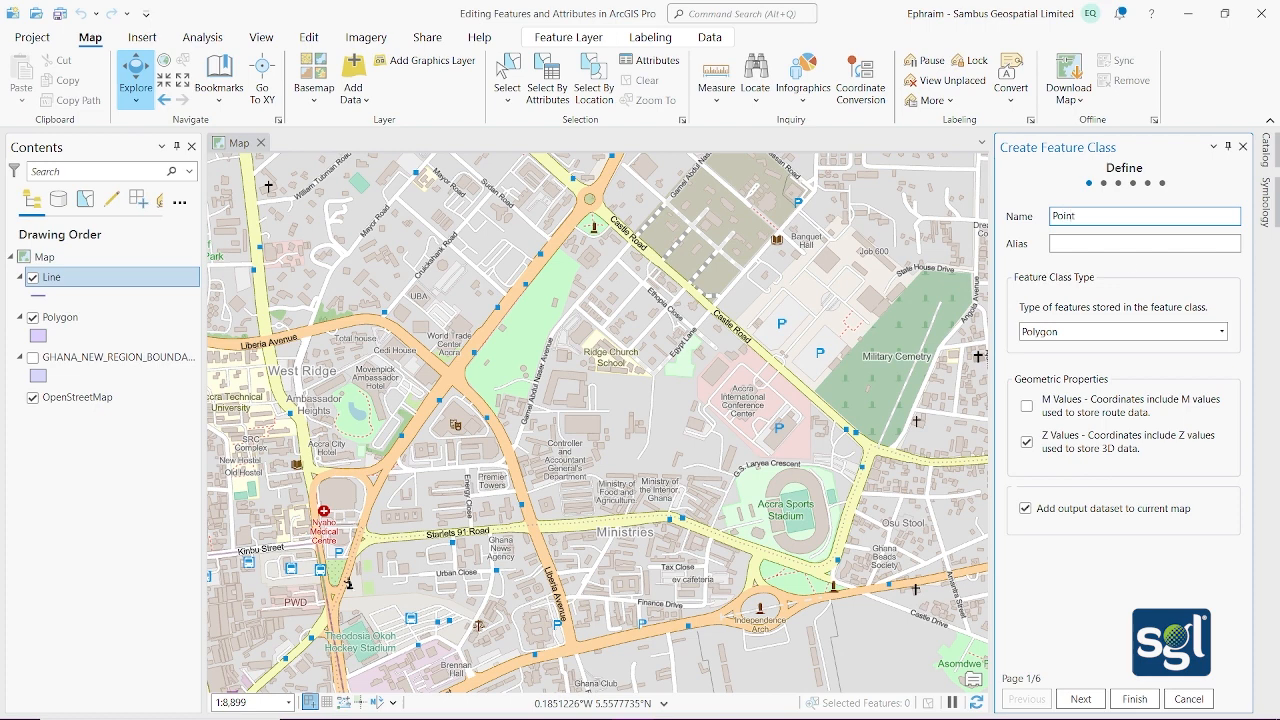
pyautogui.click(1135, 243)
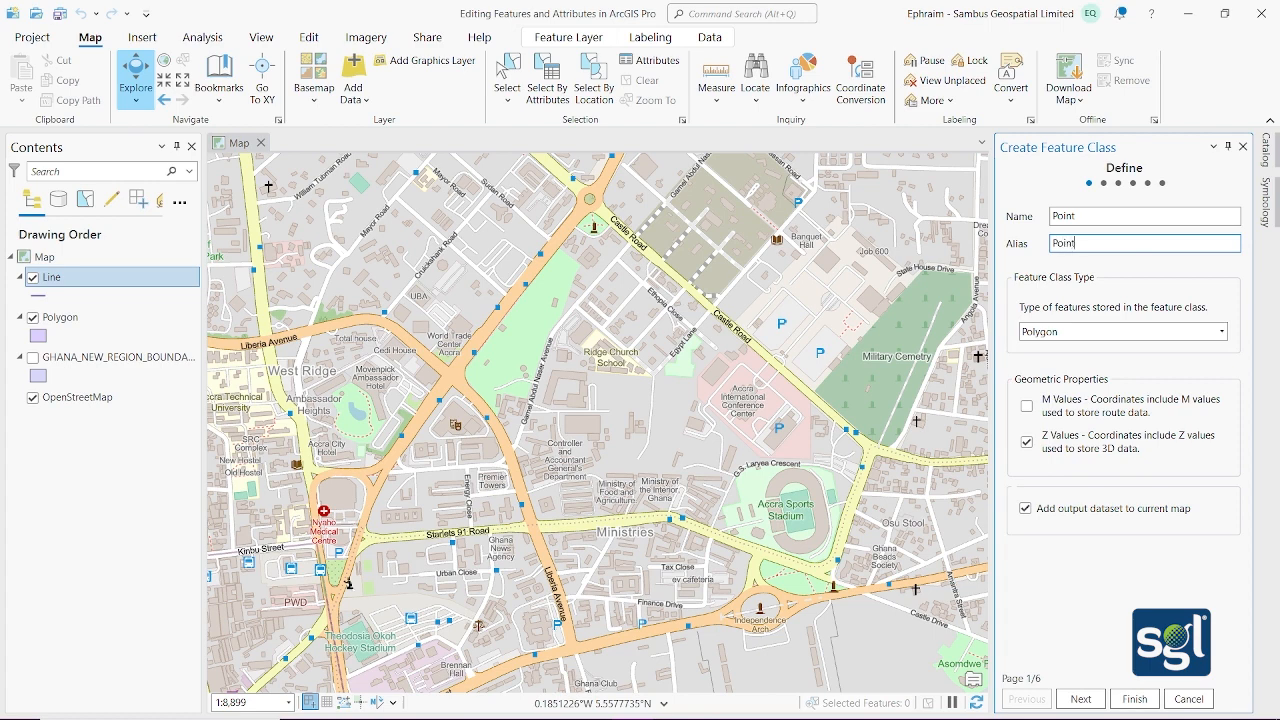
pyautogui.click(1221, 332)
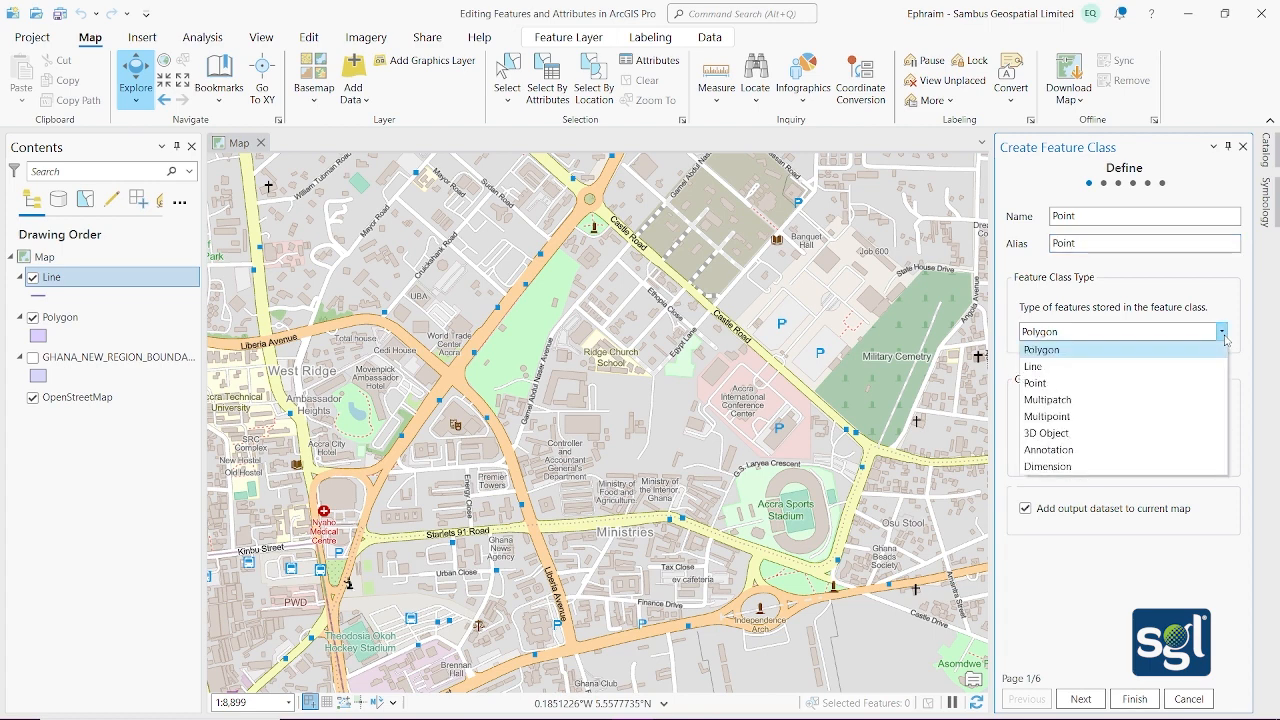
pyautogui.click(1116, 384)
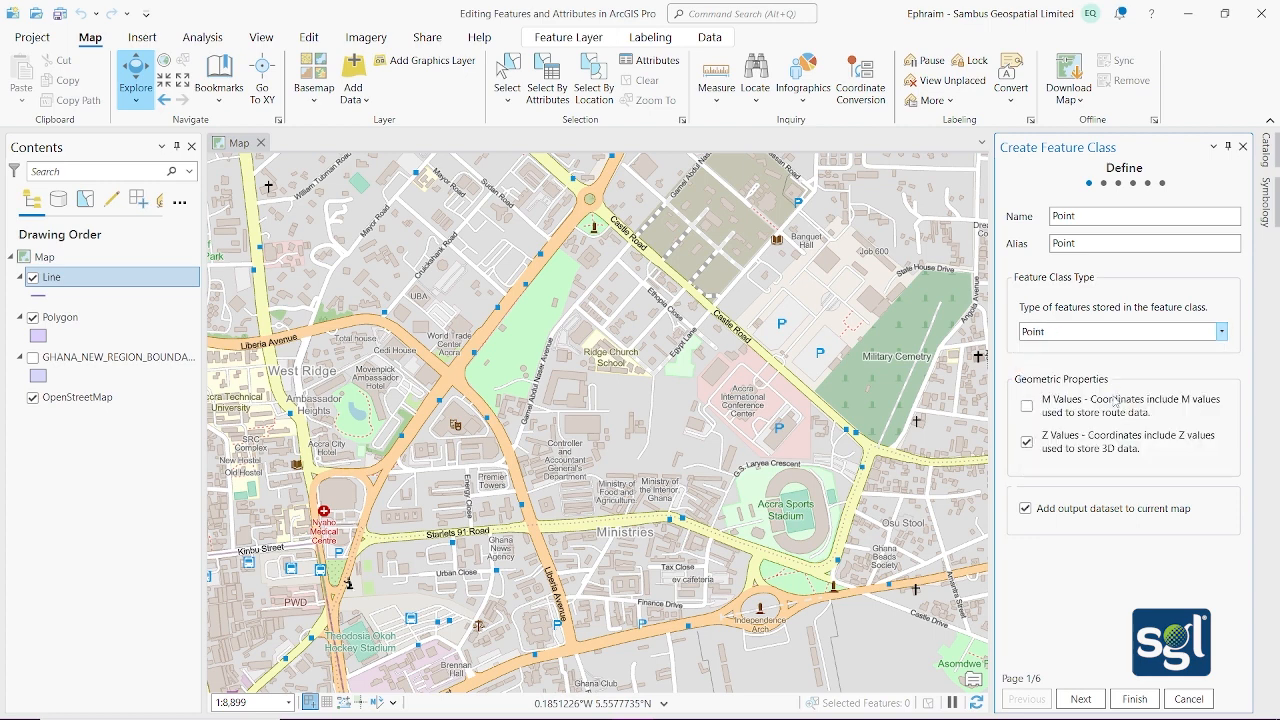
# Create the Point feature class, accepting the default fields, spatial reference, tolerance, resolution and storage configuration.
pyautogui.click(1092, 699)
pyautogui.click(1092, 699)
pyautogui.click(1092, 699)
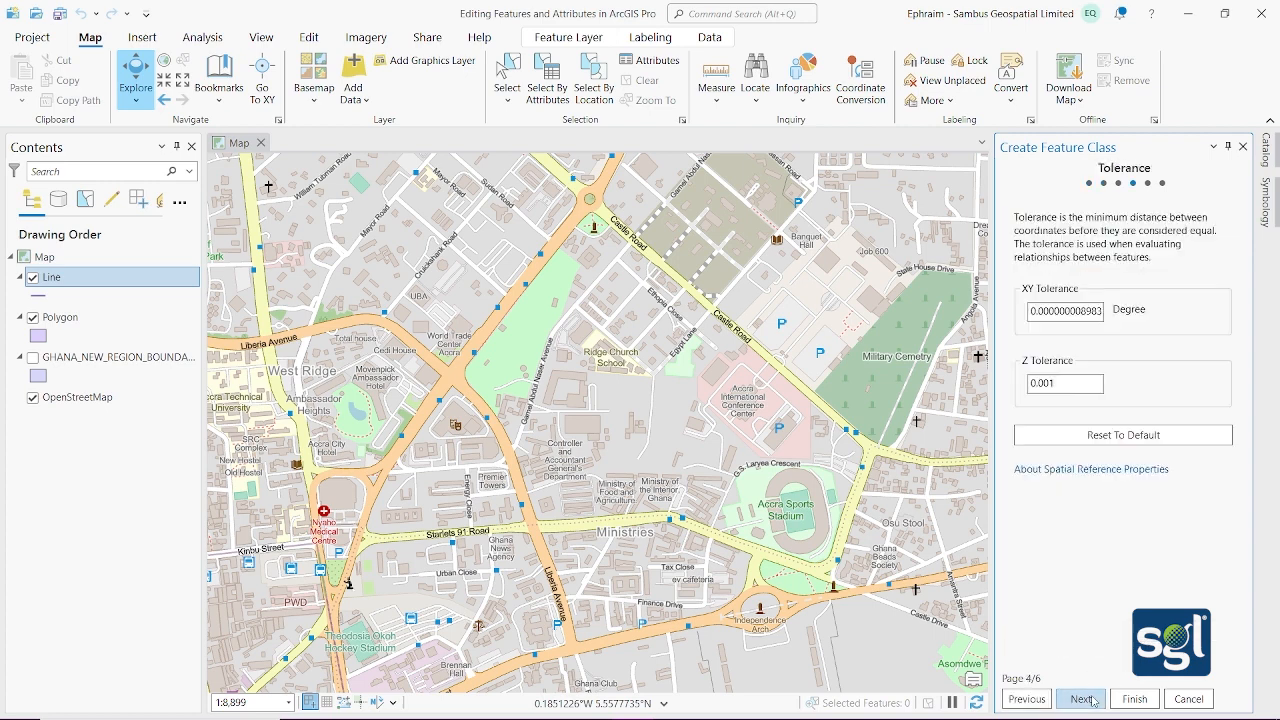
pyautogui.click(1092, 699)
pyautogui.click(1092, 699)
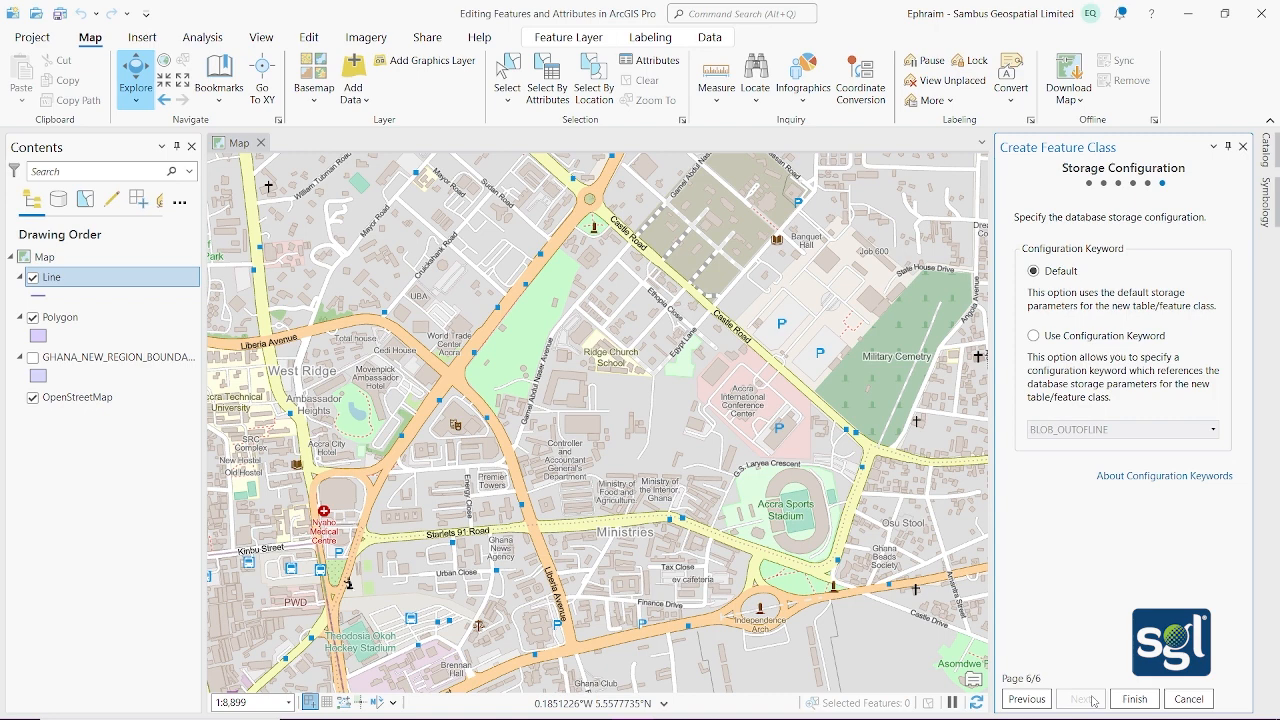
pyautogui.click(1118, 698)
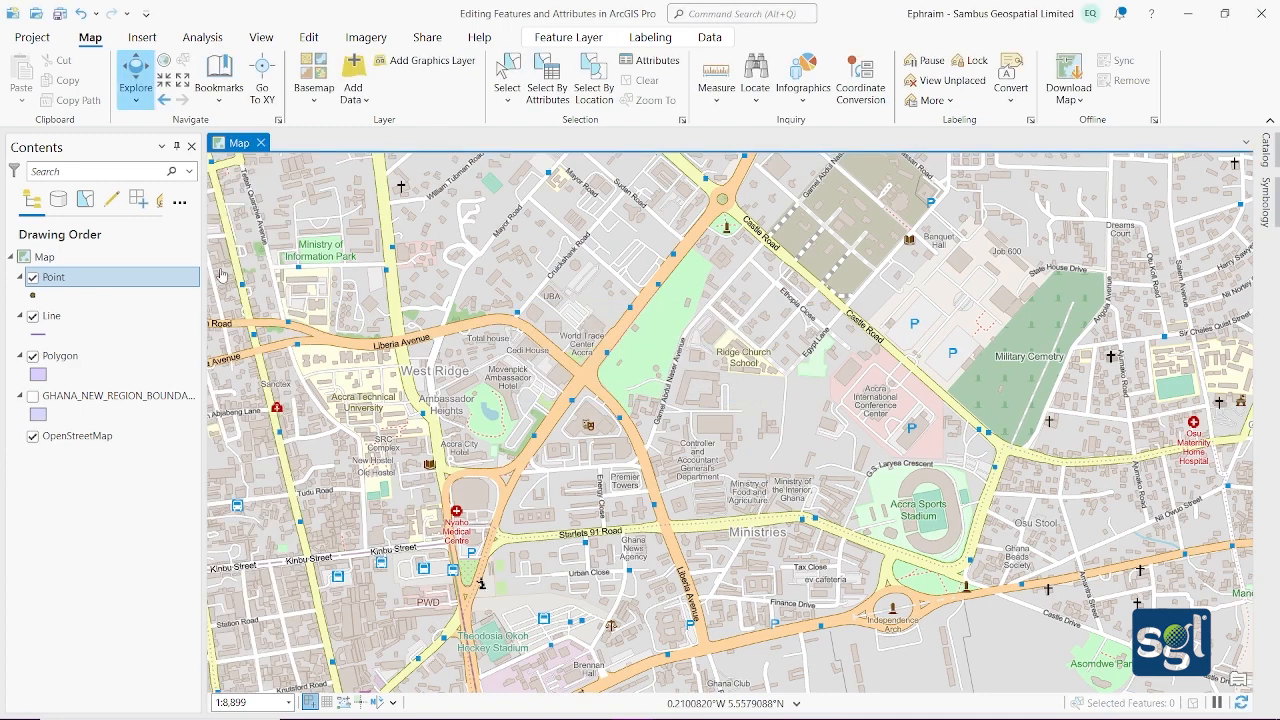
# Open the feature creation templates, activate the Polygon template with its polygon drawing tool, and collapse the template list.
pyautogui.click(167, 282)
pyautogui.click(136, 357)
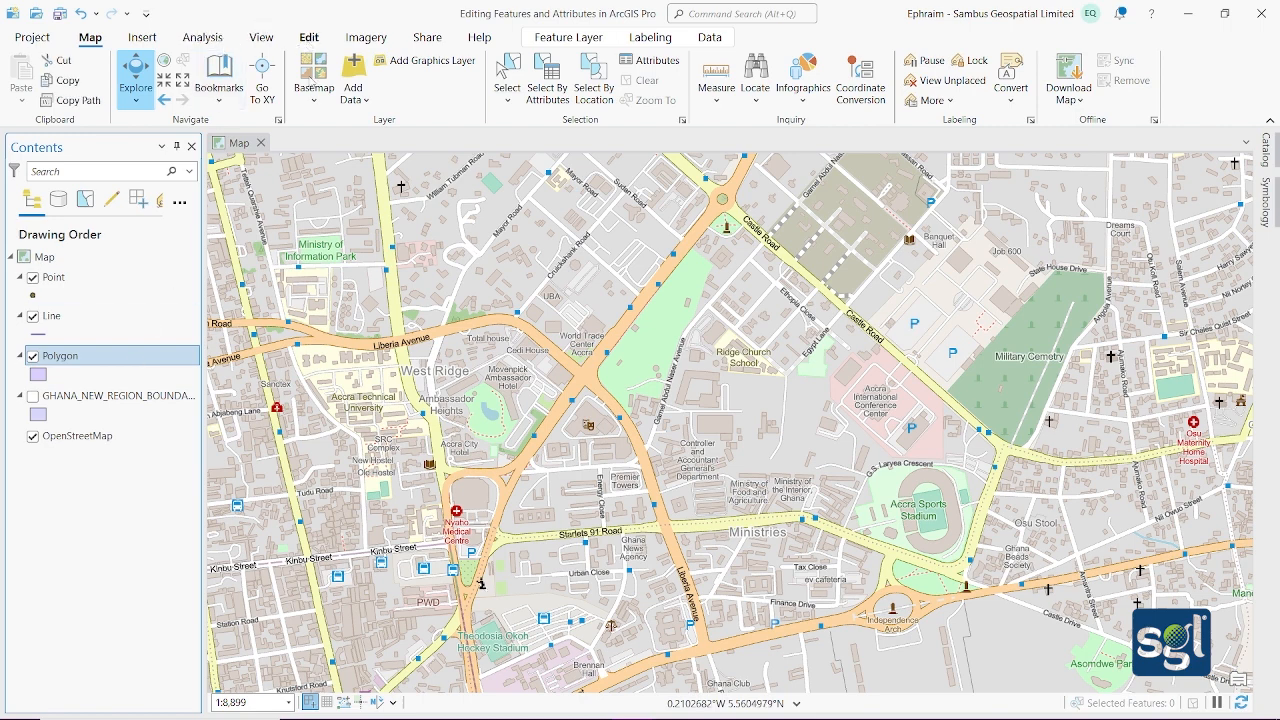
pyautogui.click(309, 37)
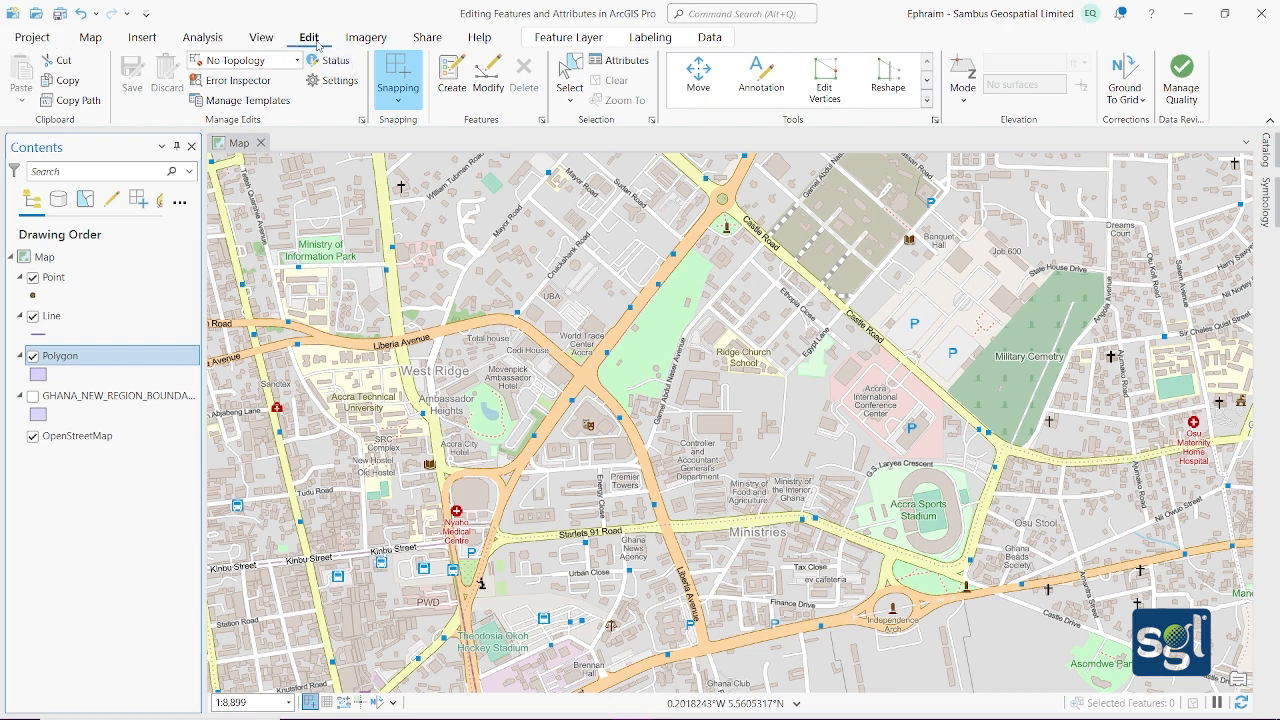
pyautogui.click(452, 87)
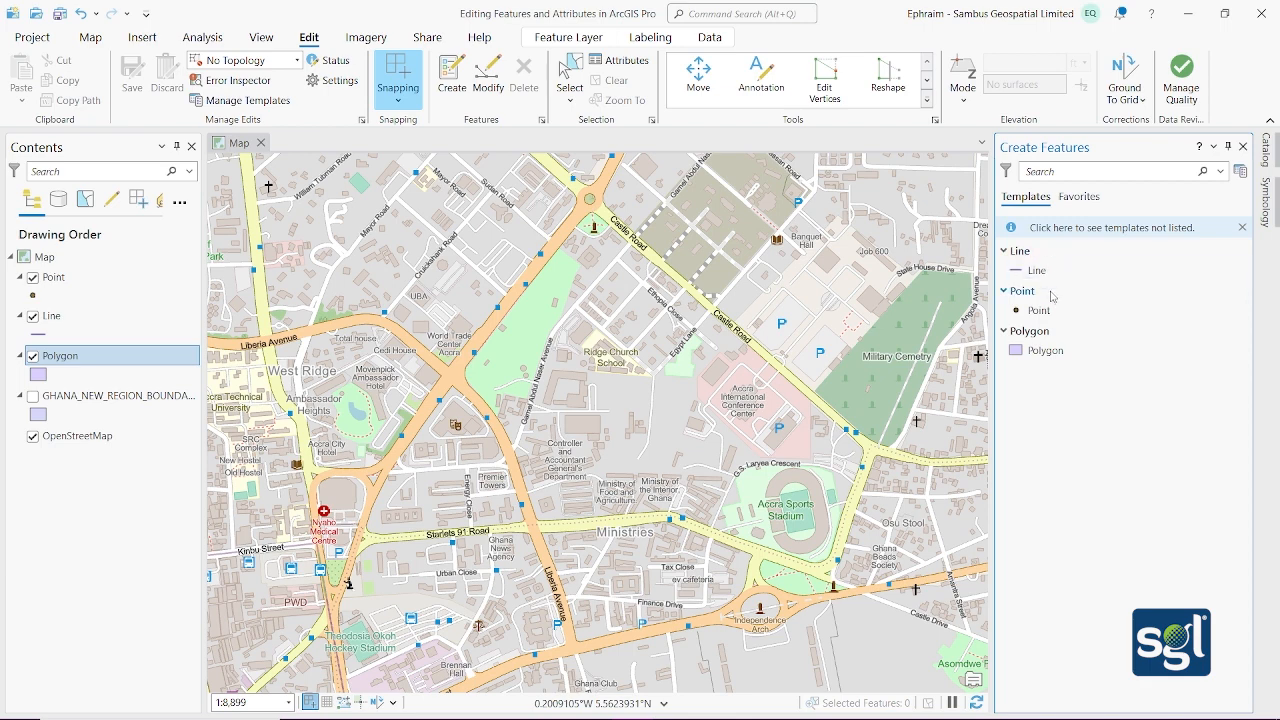
pyautogui.click(1075, 362)
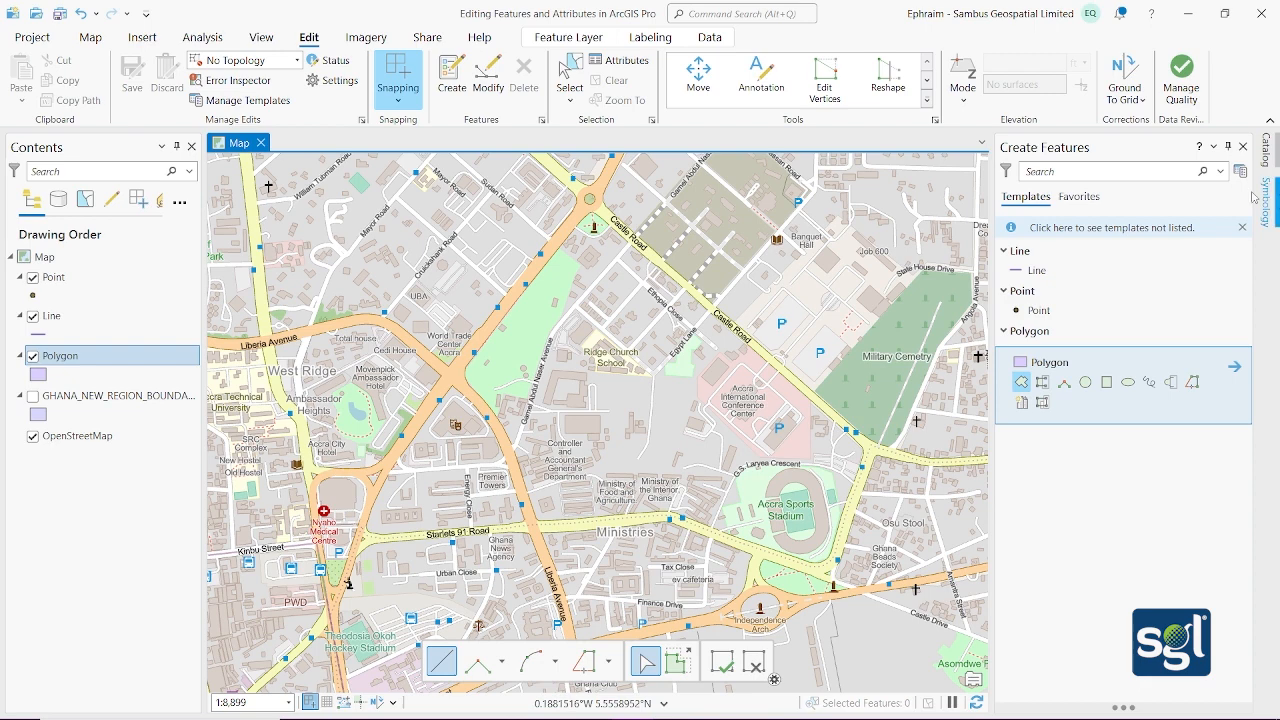
pyautogui.click(1229, 147)
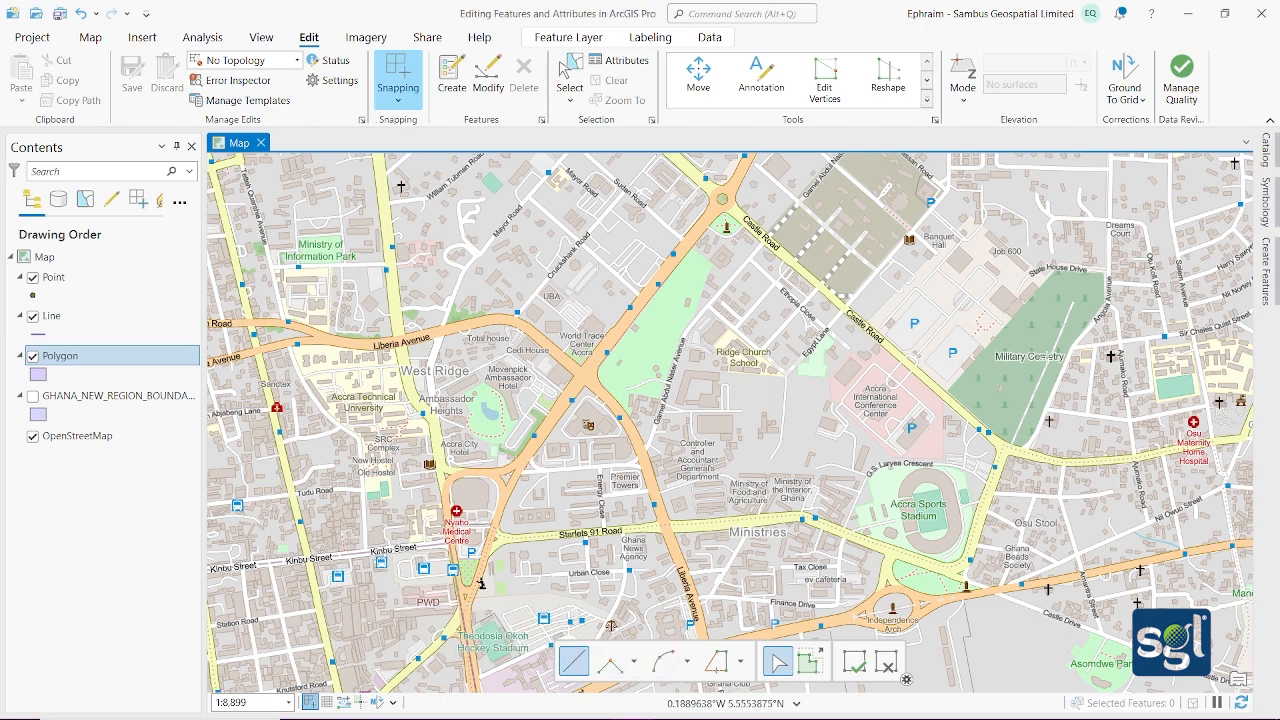
# Digitize the Military Cemetery boundary along its Castle Road edge and up its northwest side to State House Drive.
pyautogui.scroll(2, 1052, 350)
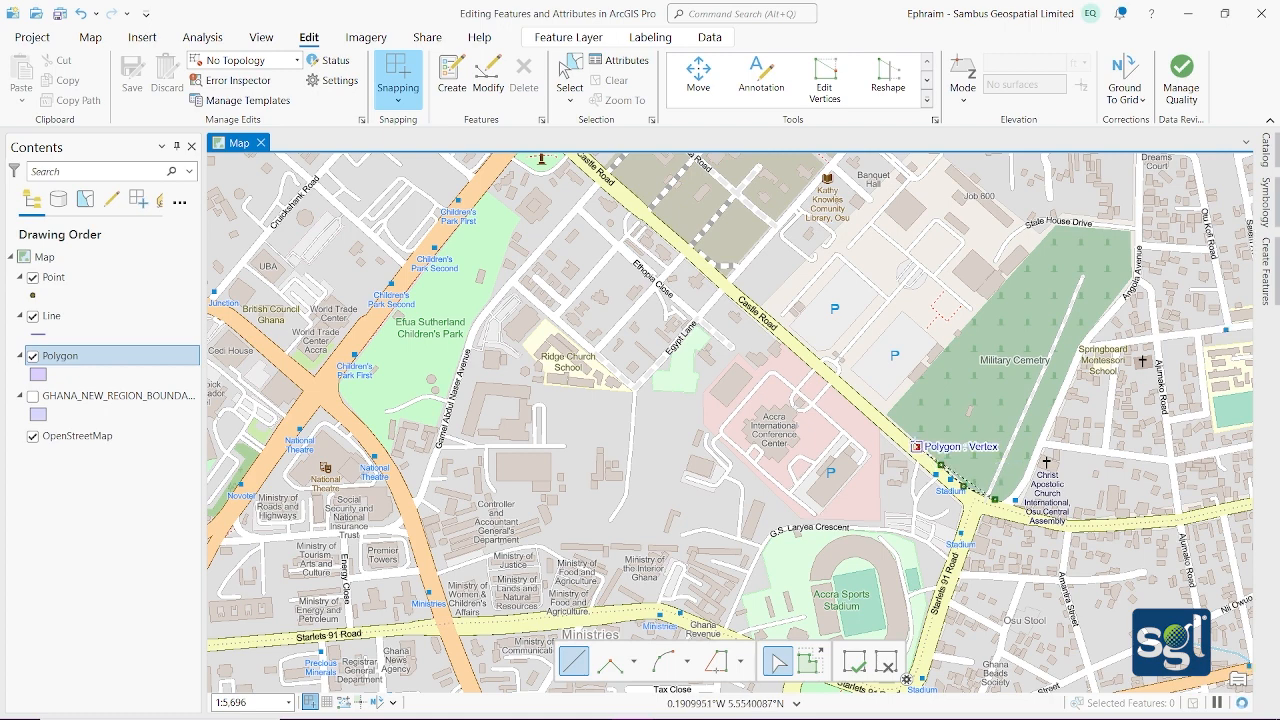
pyautogui.click(917, 446)
pyautogui.click(906, 432)
pyautogui.click(885, 411)
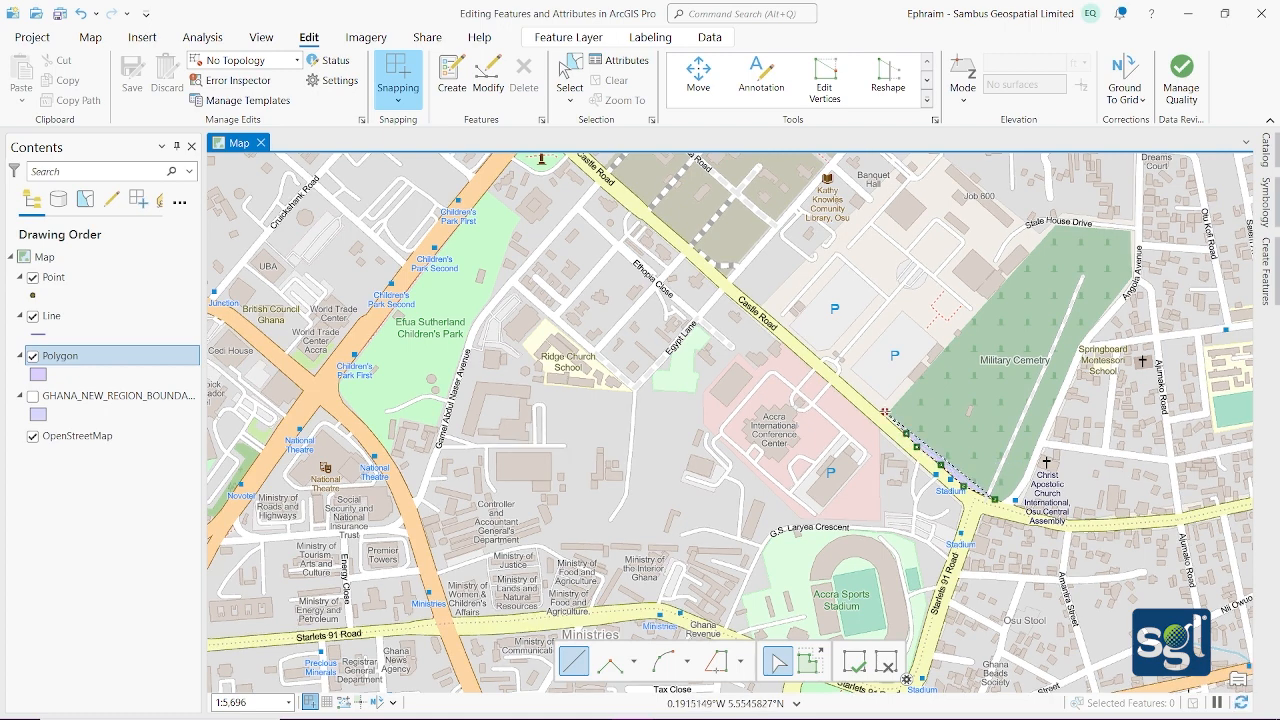
pyautogui.click(918, 381)
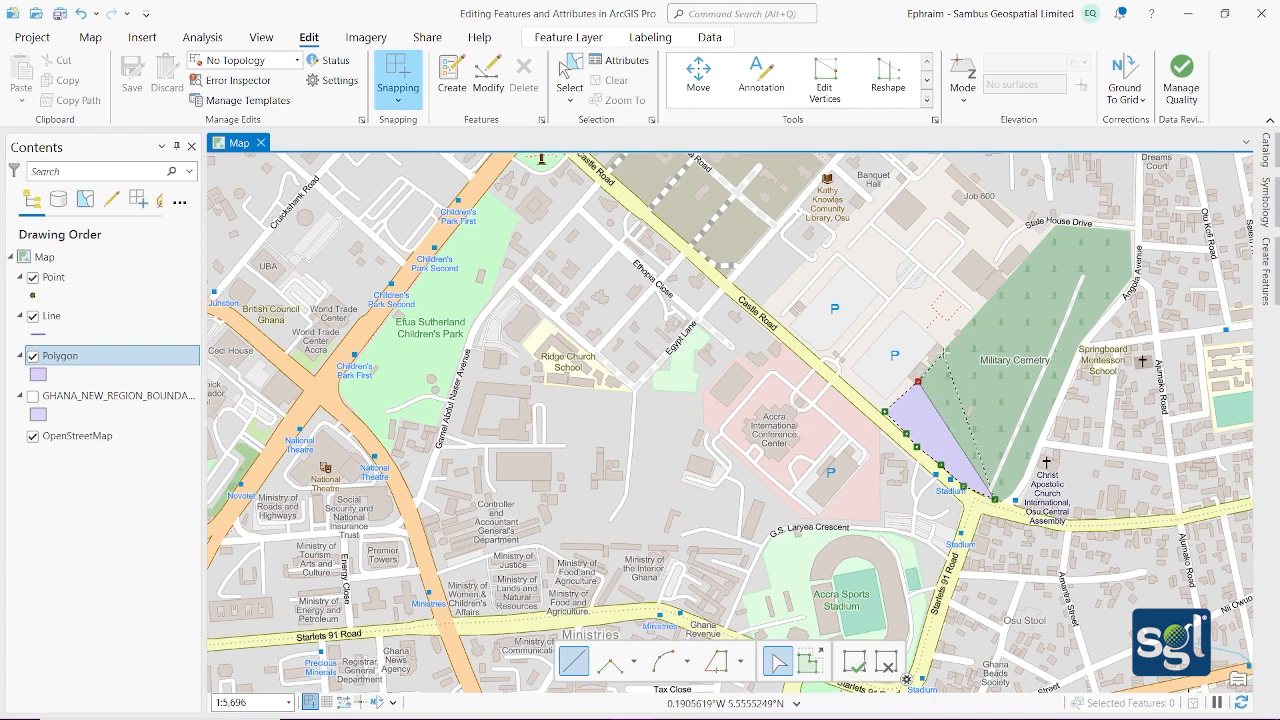
pyautogui.click(945, 350)
pyautogui.click(978, 313)
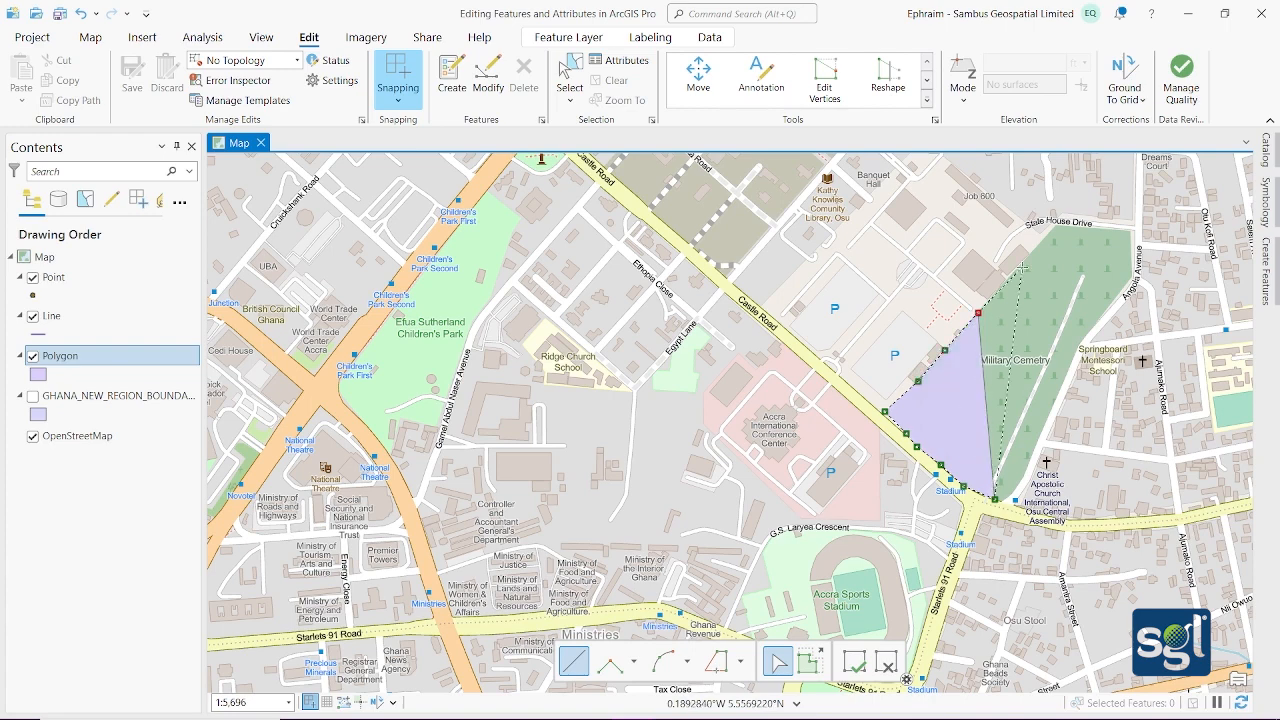
pyautogui.click(1021, 265)
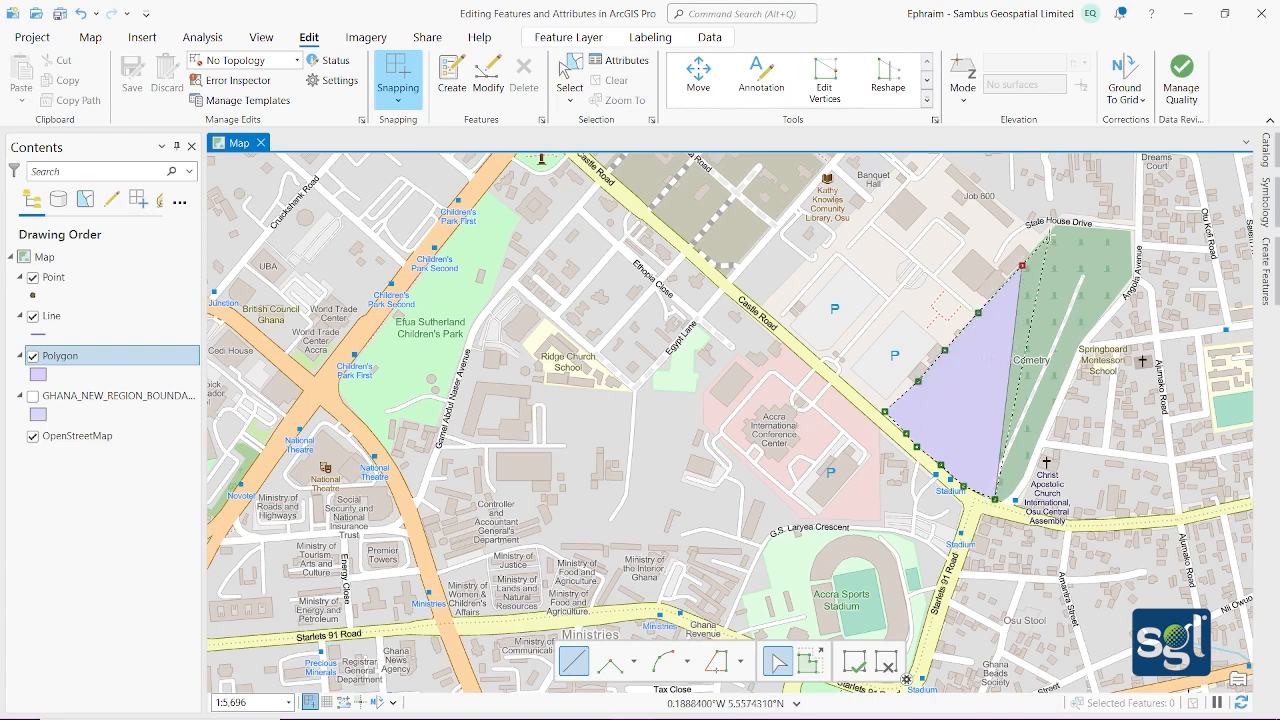
pyautogui.click(1048, 232)
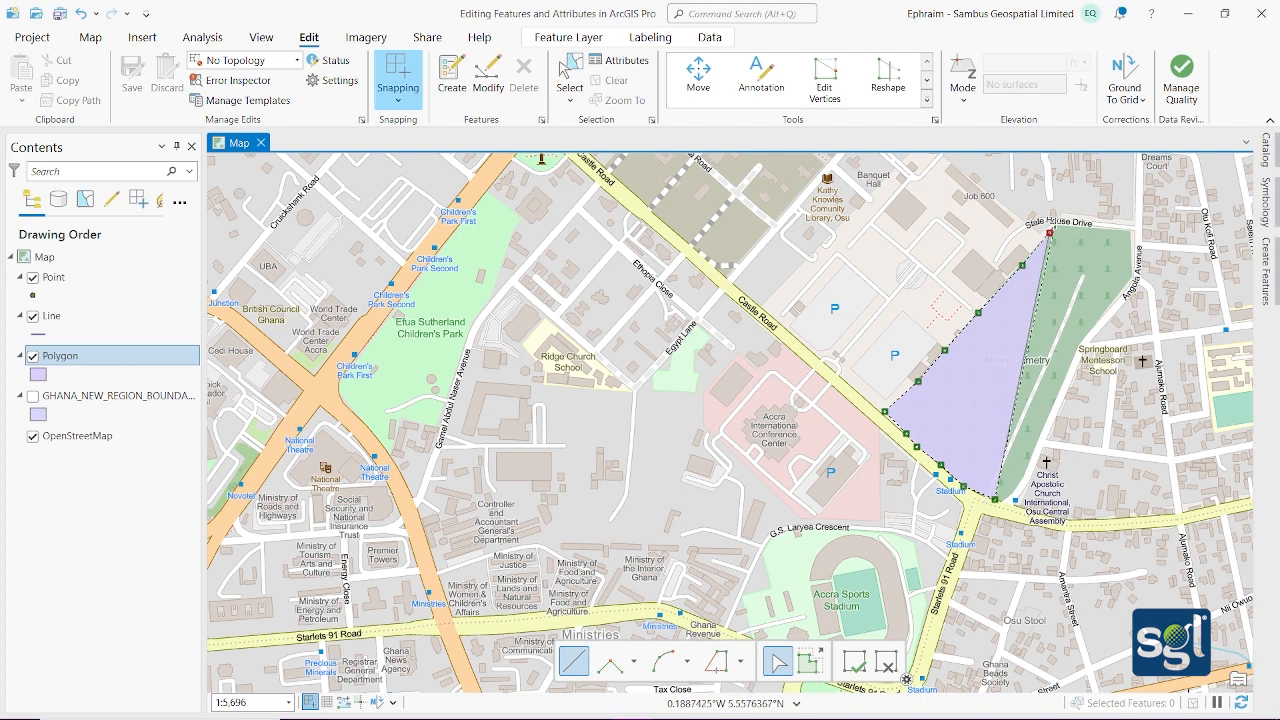
pyautogui.click(1055, 222)
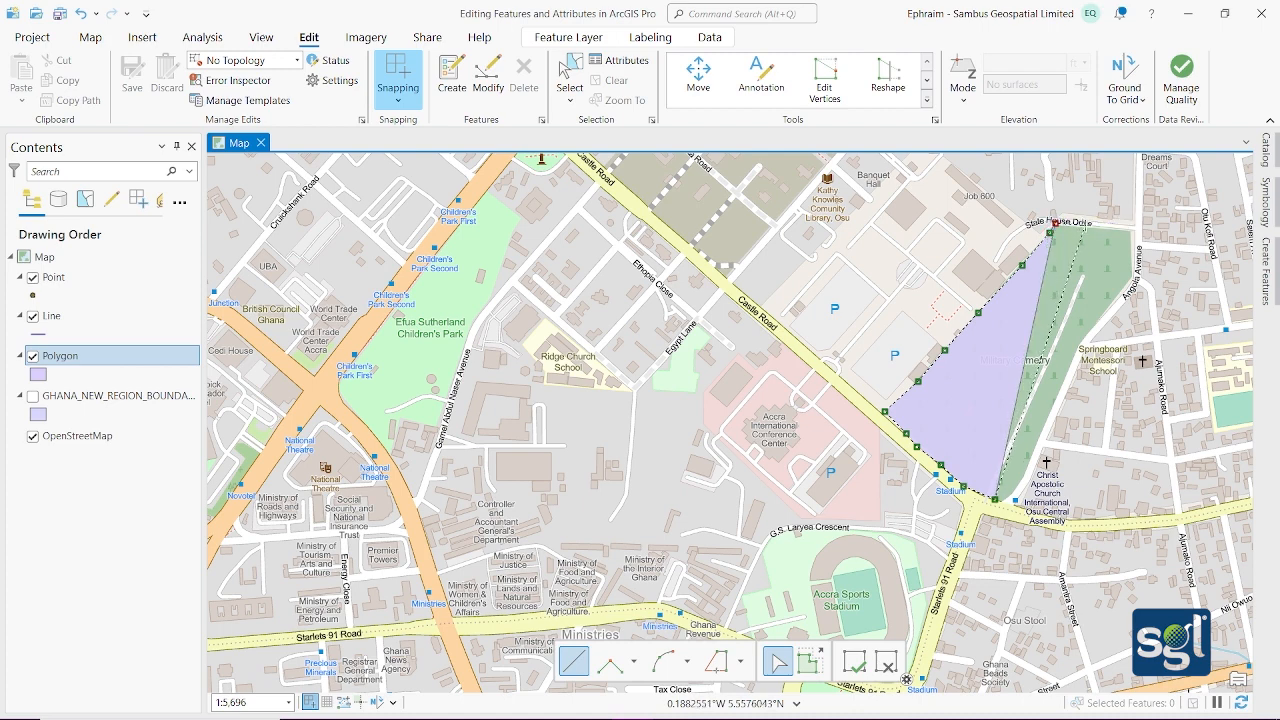
# Continue the cemetery boundary along State House Drive and down its eastern side, finish the polygon at its starting vertex, and save the edits.
pyautogui.doubleClick(1086, 224)
pyautogui.click(1107, 231)
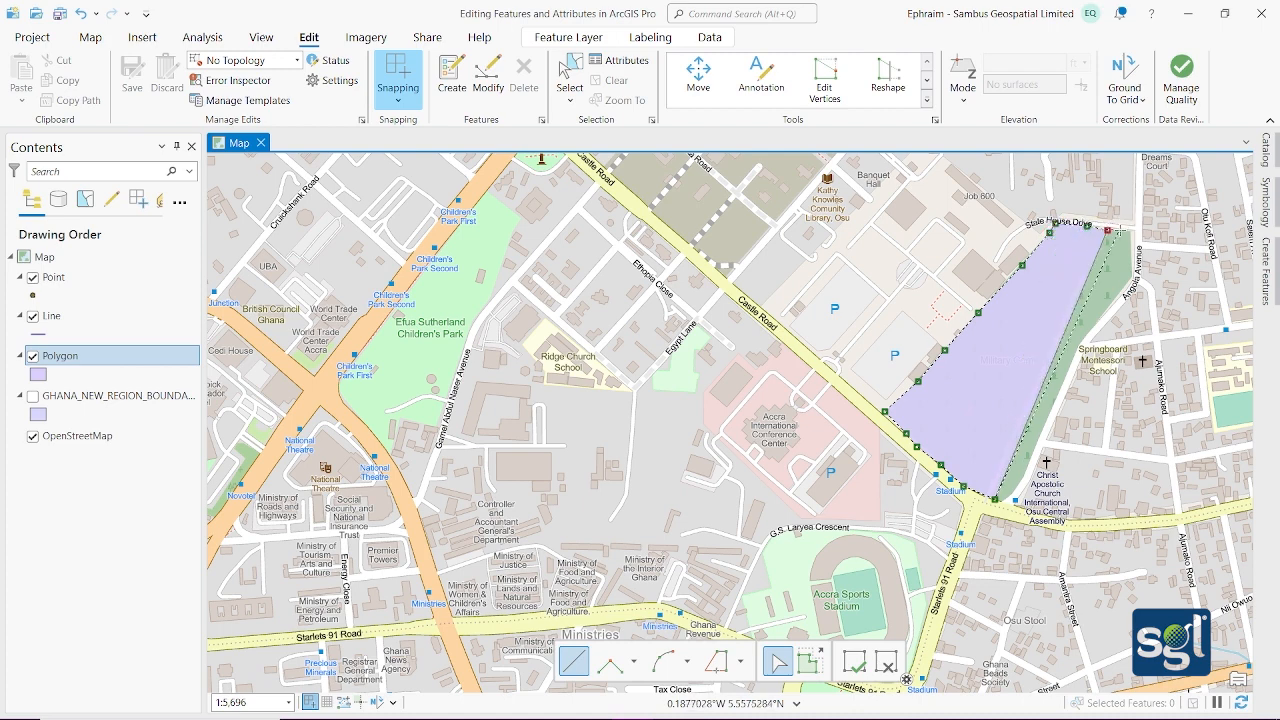
pyautogui.click(1124, 232)
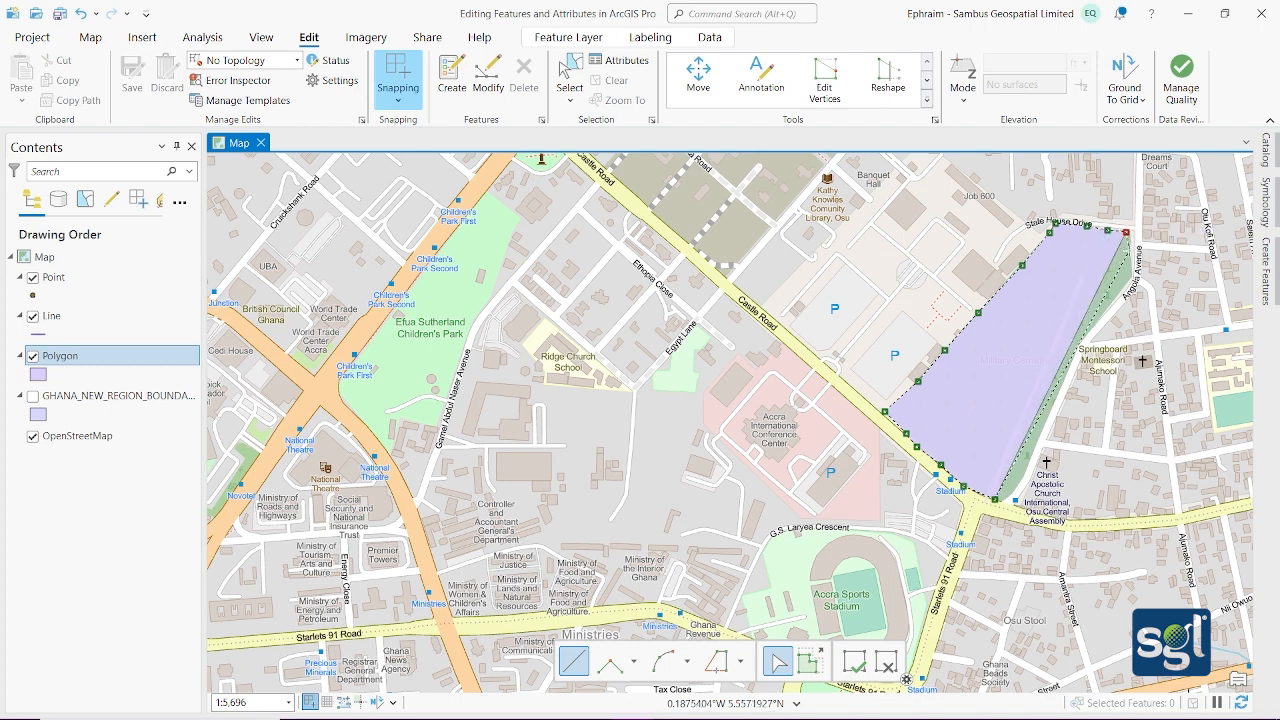
pyautogui.click(1128, 250)
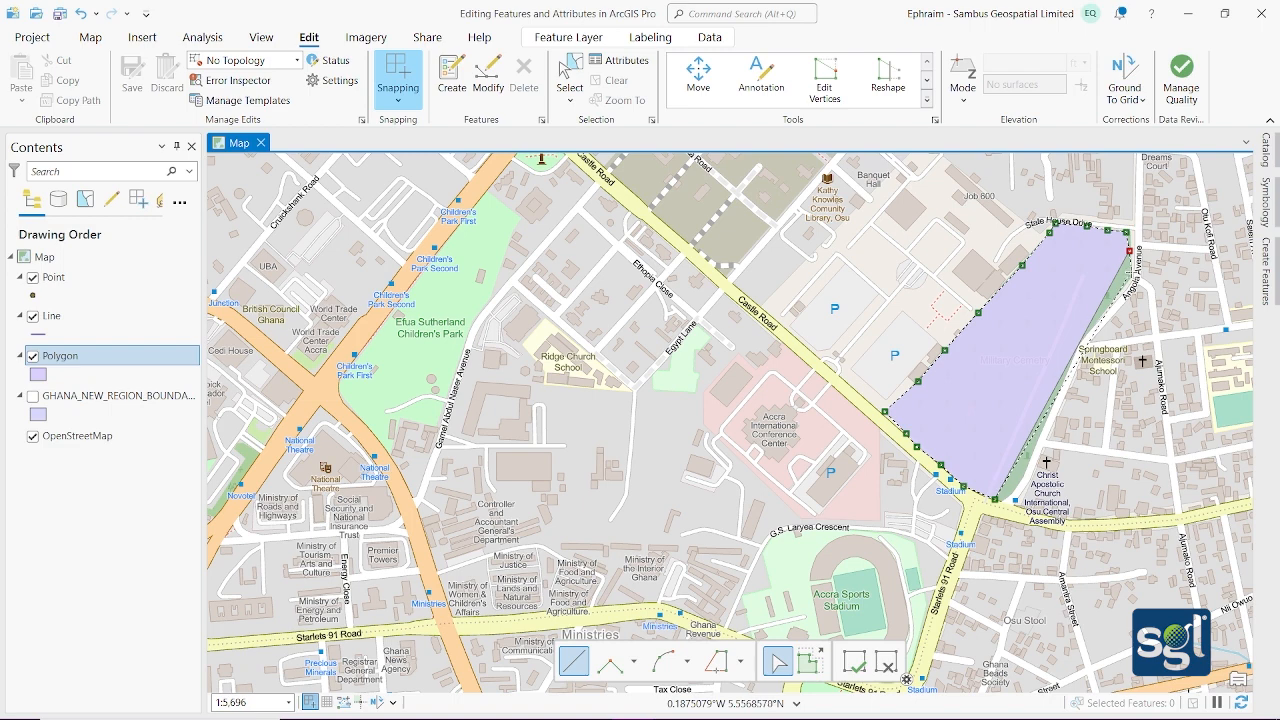
pyautogui.click(1120, 290)
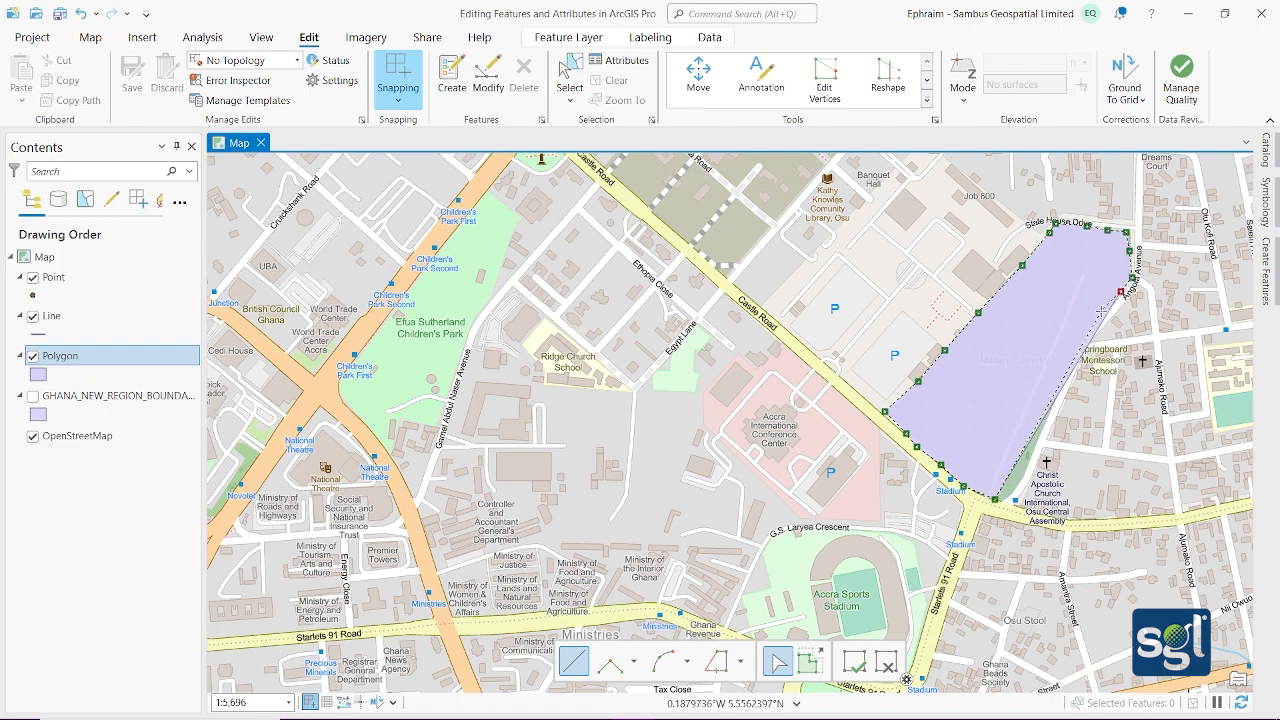
pyautogui.click(1088, 327)
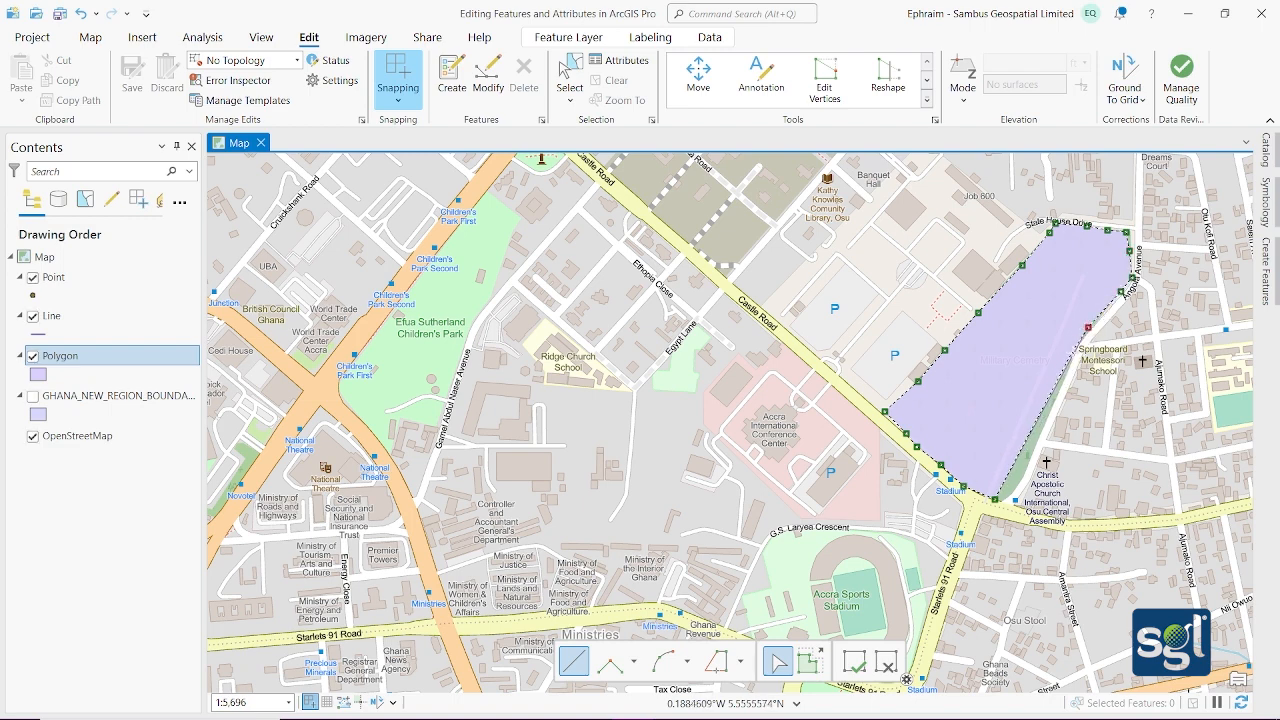
pyautogui.click(1073, 355)
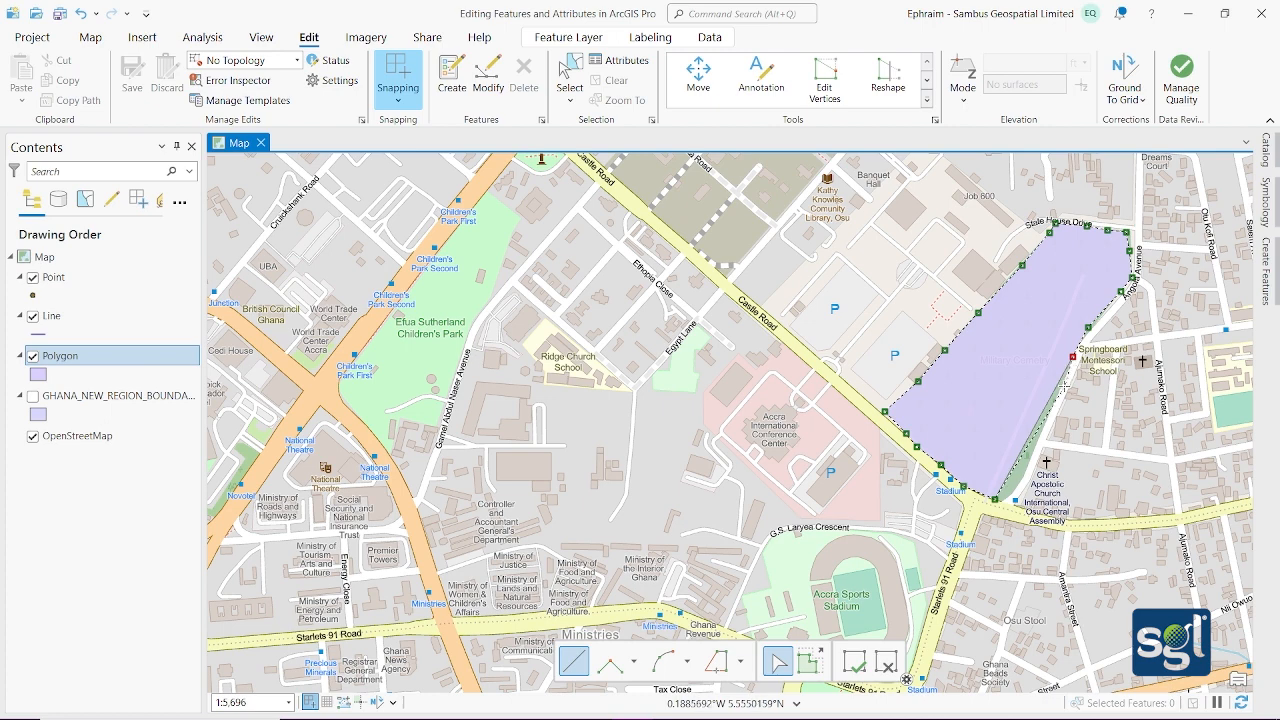
pyautogui.click(1058, 389)
pyautogui.click(1048, 416)
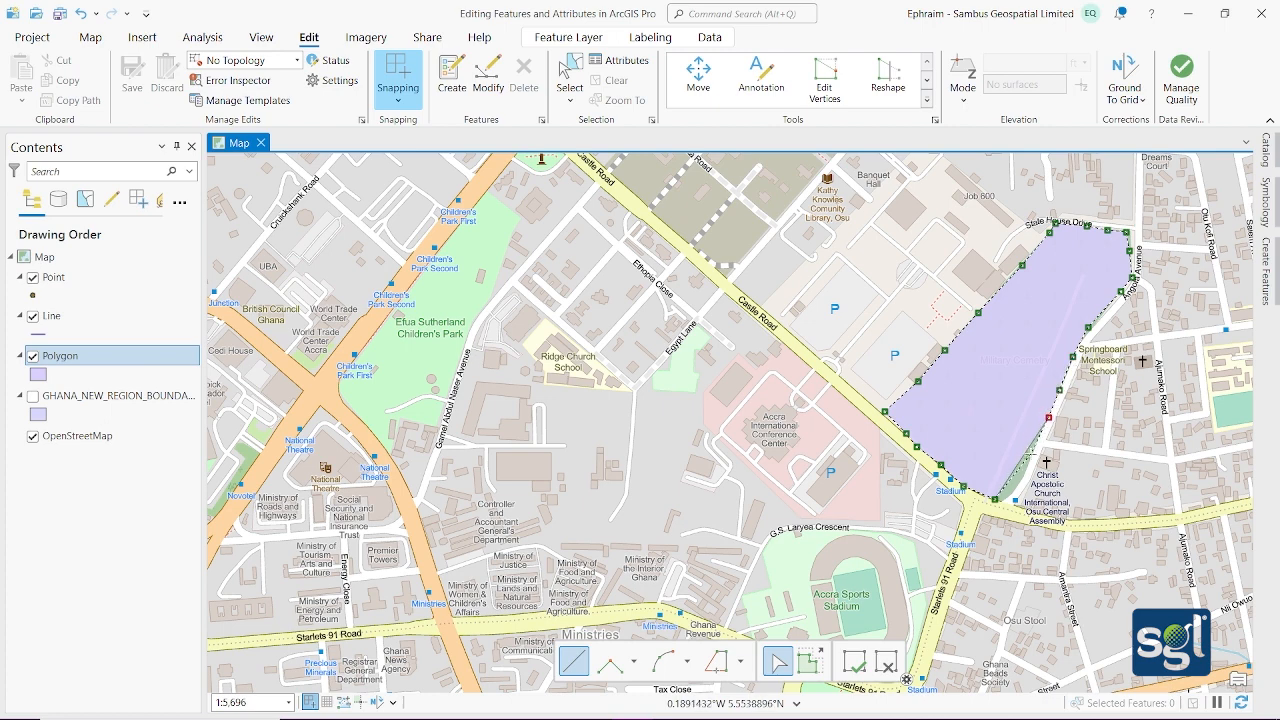
pyautogui.click(1031, 453)
pyautogui.click(1024, 476)
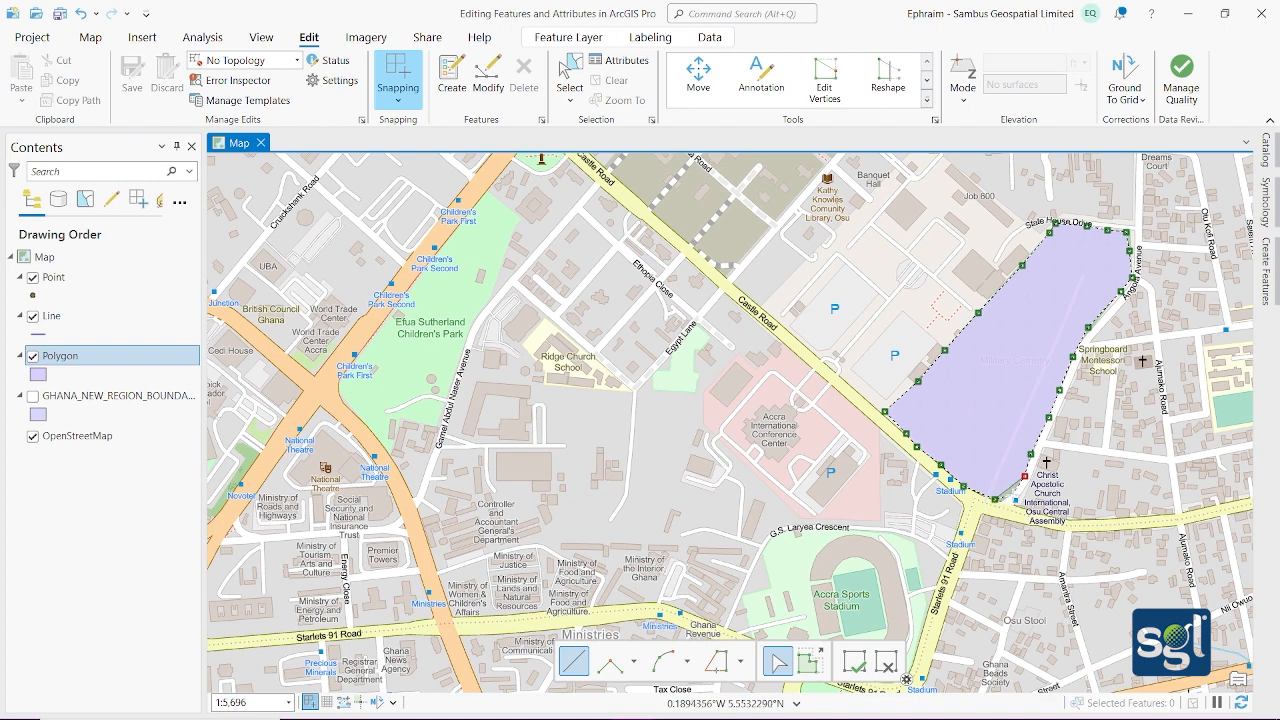
pyautogui.click(1011, 491)
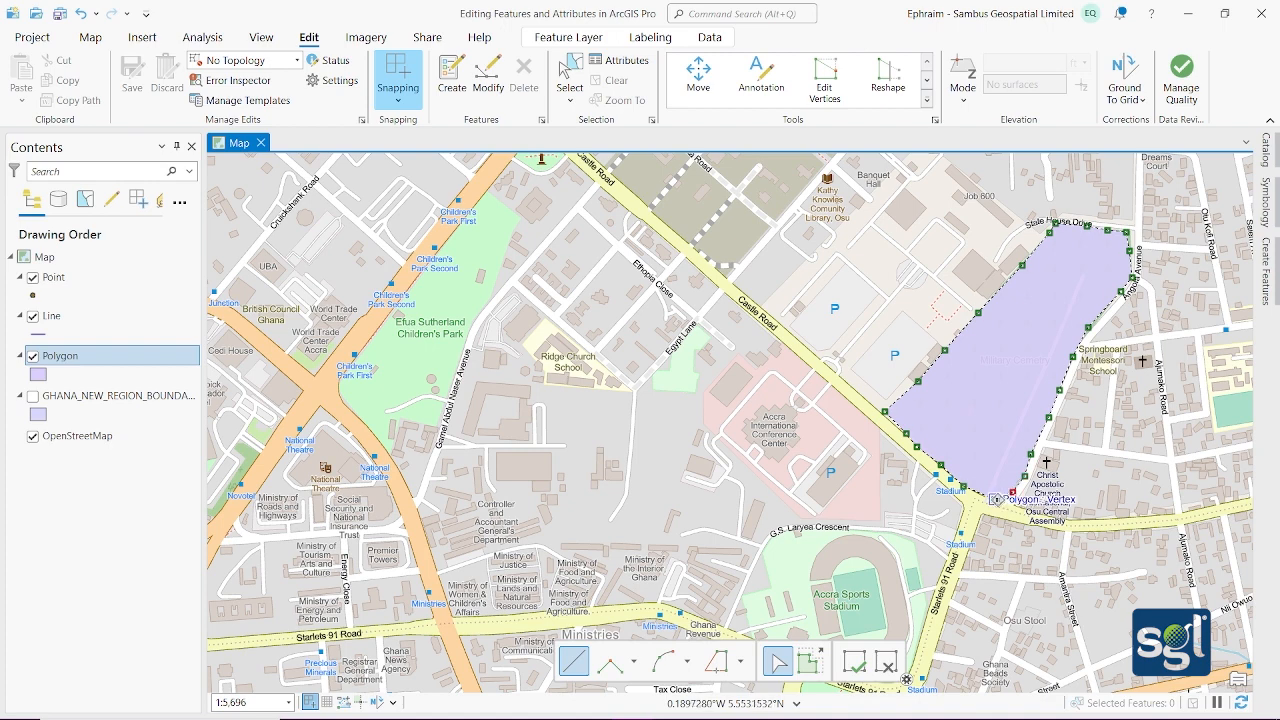
pyautogui.doubleClick(995, 498)
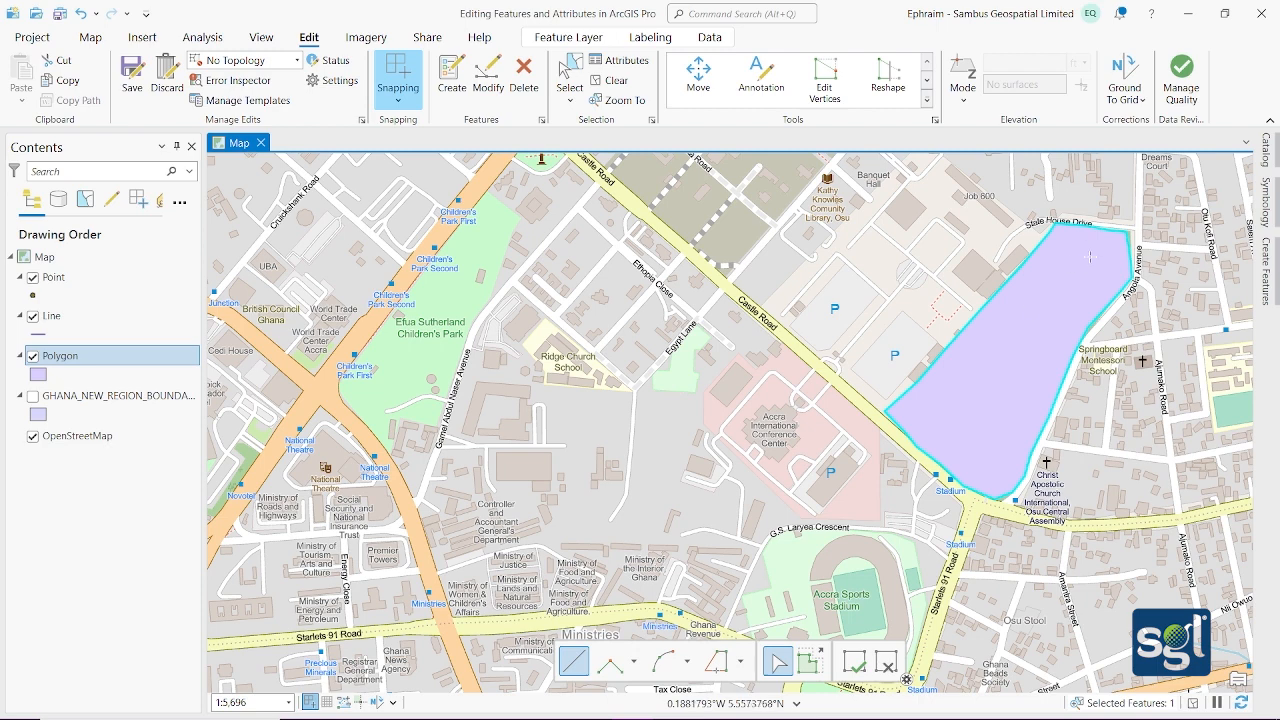
pyautogui.click(128, 80)
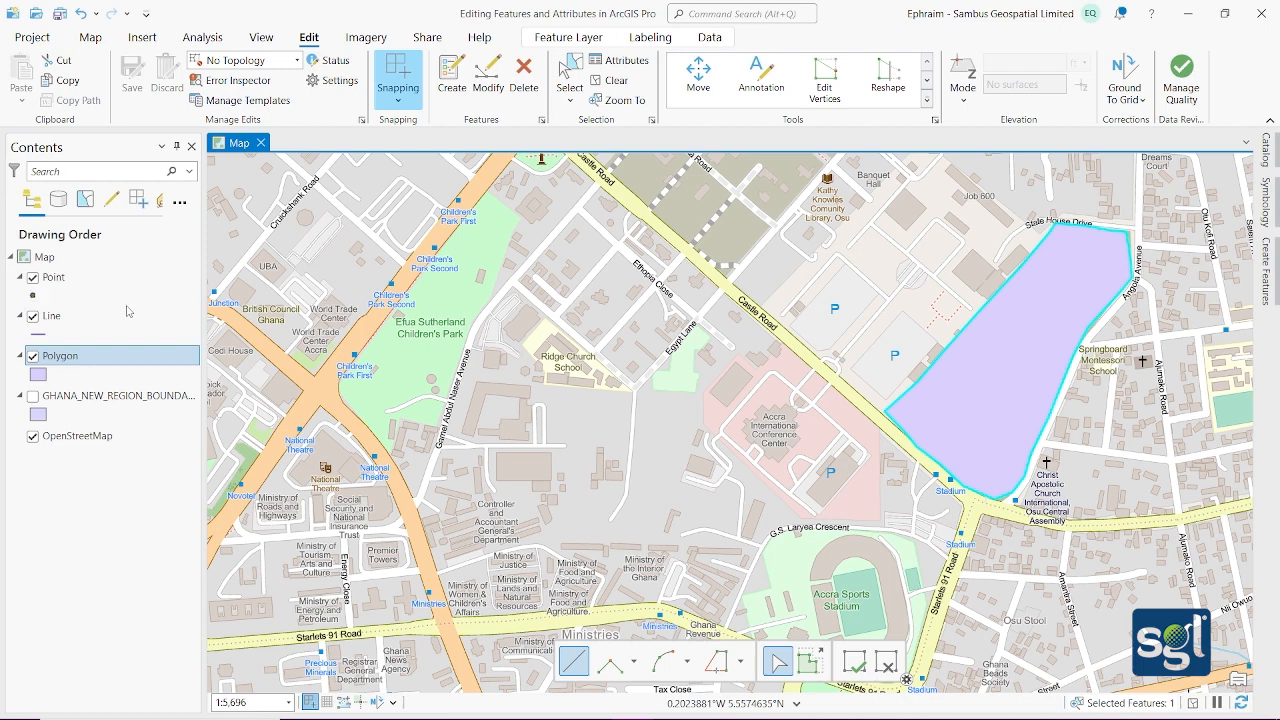
# Activate the Line template and digitize a line along Castle Road, from near the Christ Apostolic Church northwest past the conference centre.
pyautogui.click(452, 75)
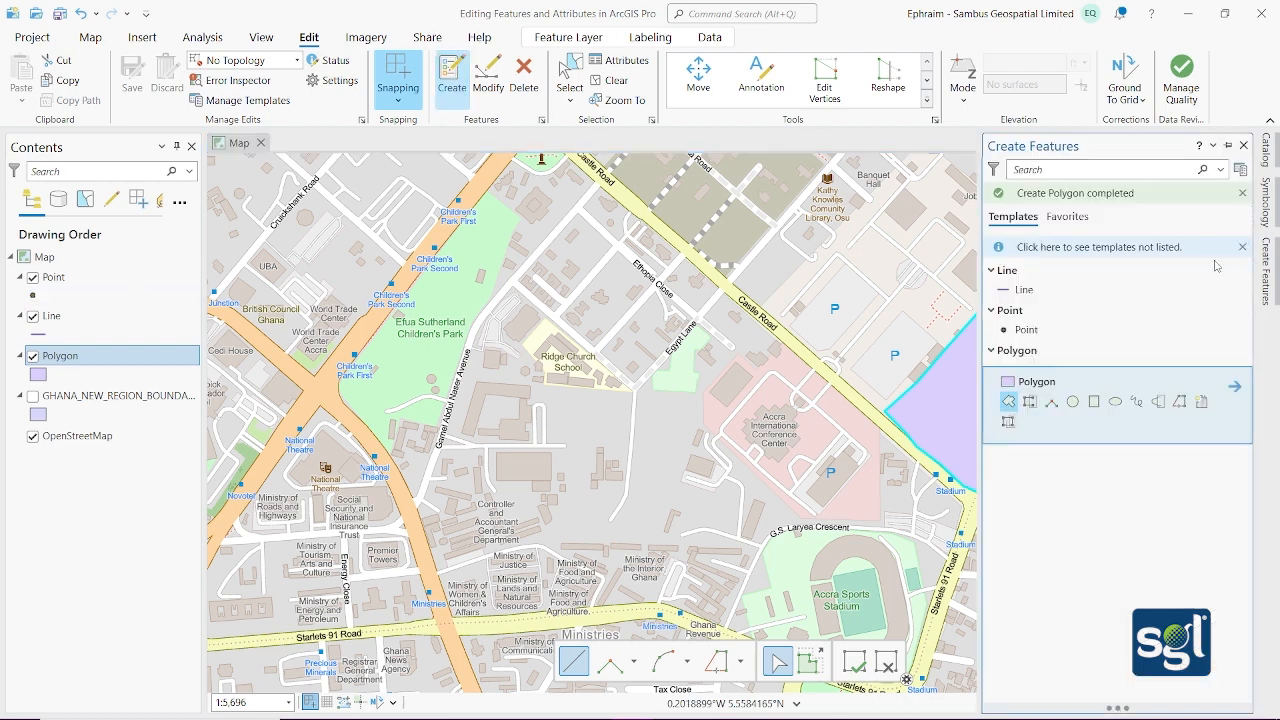
pyautogui.click(1044, 291)
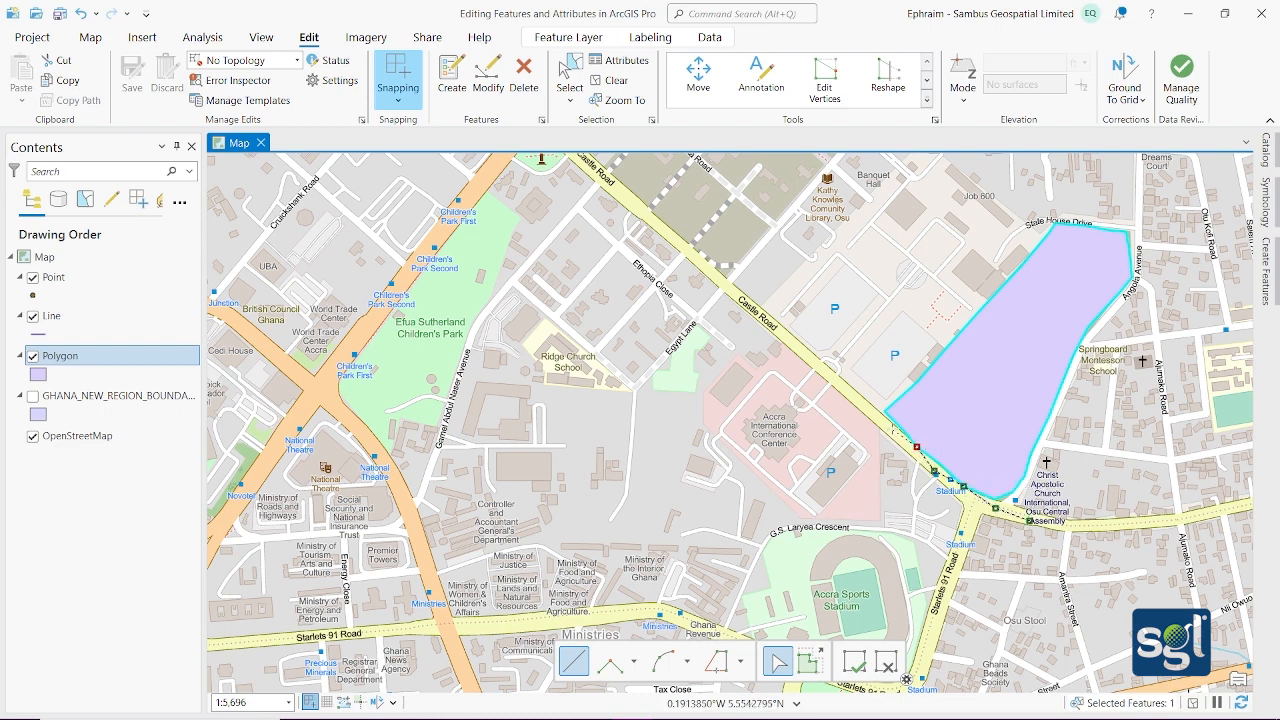
pyautogui.click(892, 428)
pyautogui.click(864, 402)
pyautogui.click(841, 382)
pyautogui.click(812, 357)
pyautogui.click(790, 335)
pyautogui.click(755, 308)
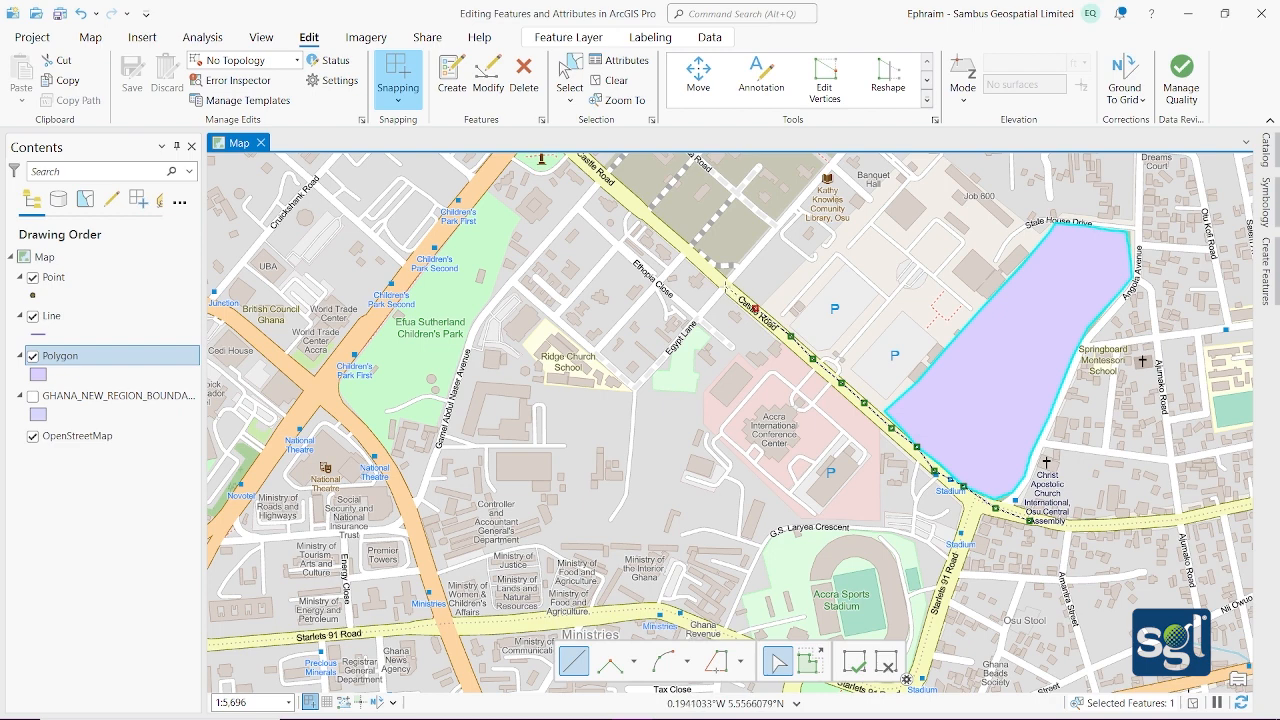
# Continue the line northeast to the Kathy Knowles Community Library, finish it beside the Banquet Hall, and save the edits.
pyautogui.click(725, 287)
pyautogui.click(753, 249)
pyautogui.click(800, 200)
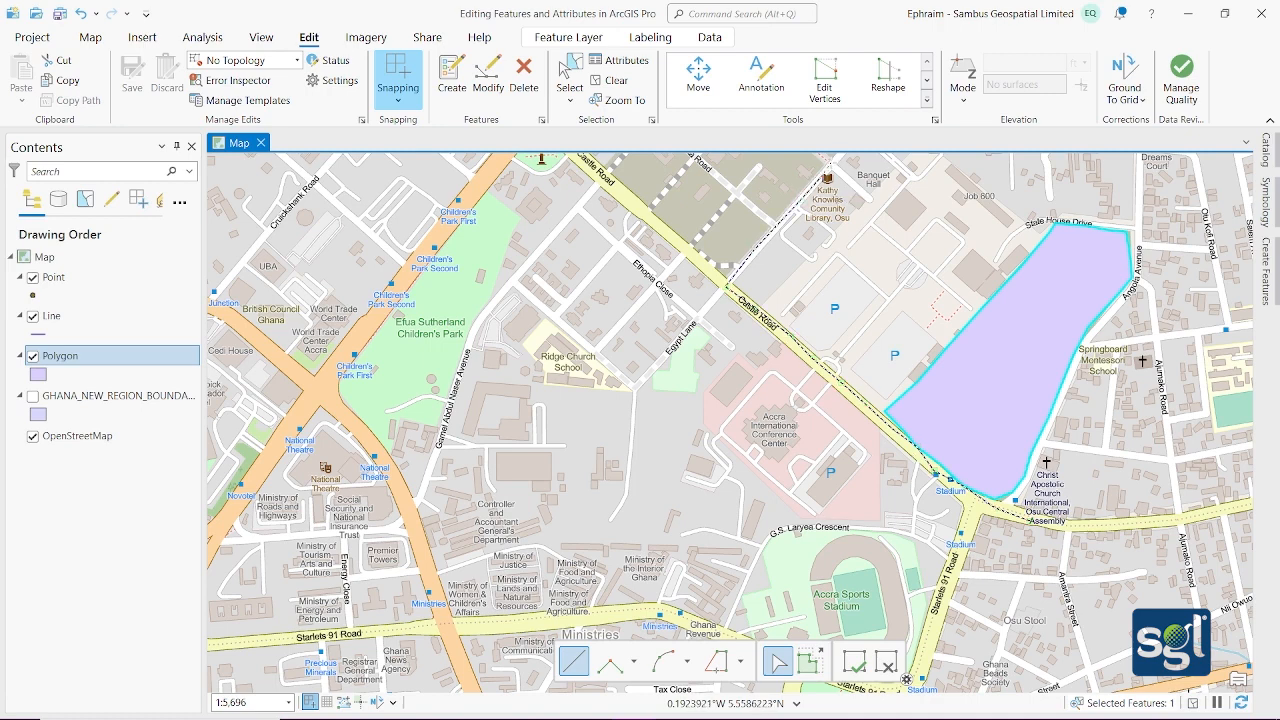
pyautogui.click(830, 162)
pyautogui.doubleClick(871, 197)
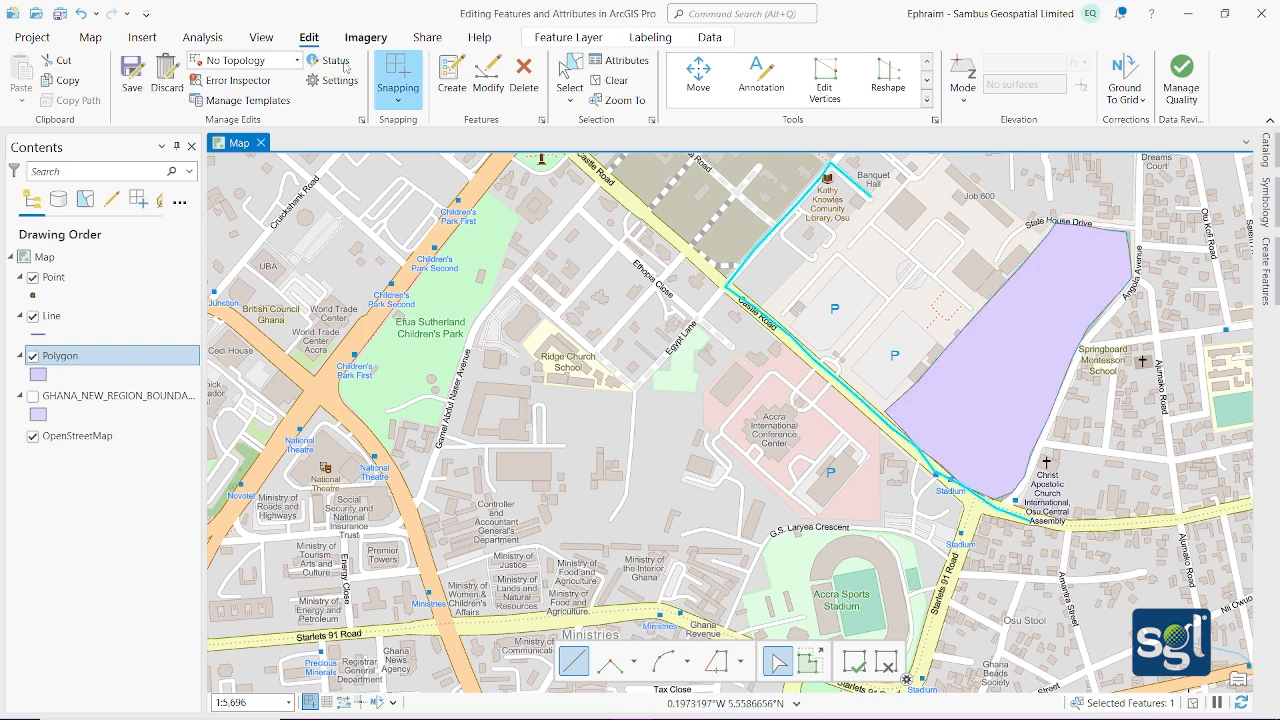
pyautogui.click(139, 68)
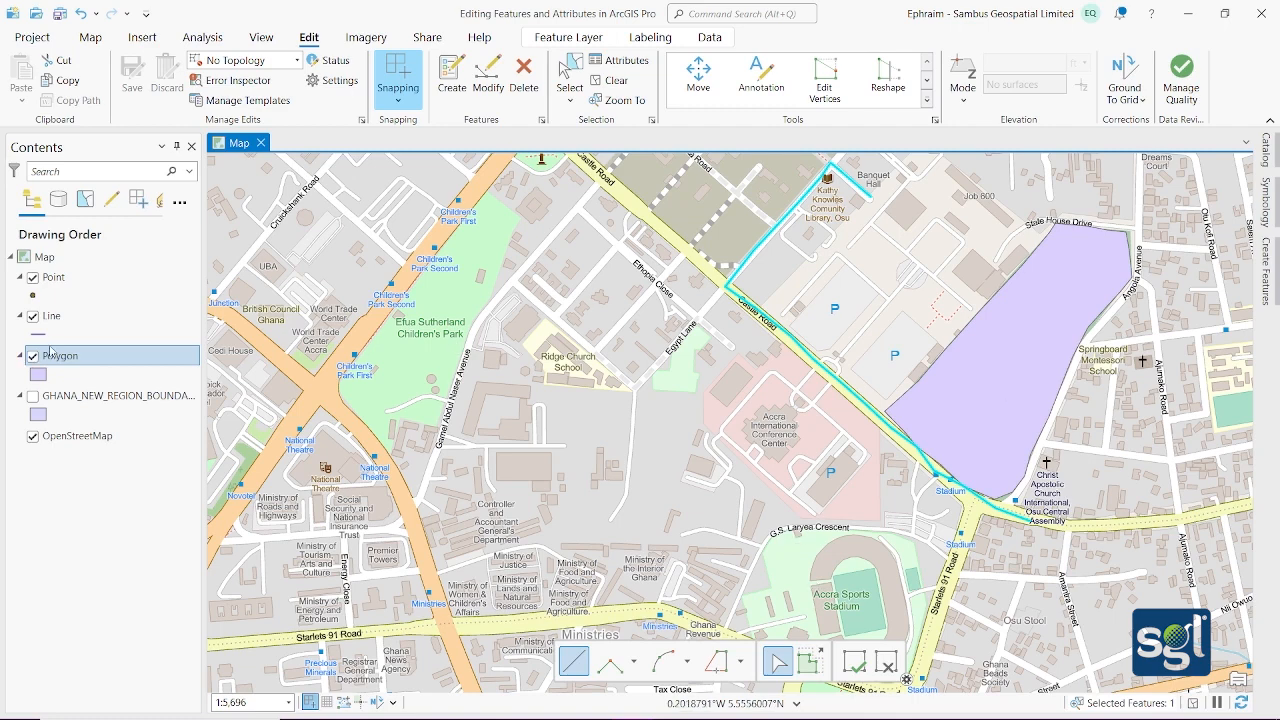
# Activate the Point template and place points around Job 600 and beside the cemetery polygon's northwest edge.
pyautogui.click(85, 279)
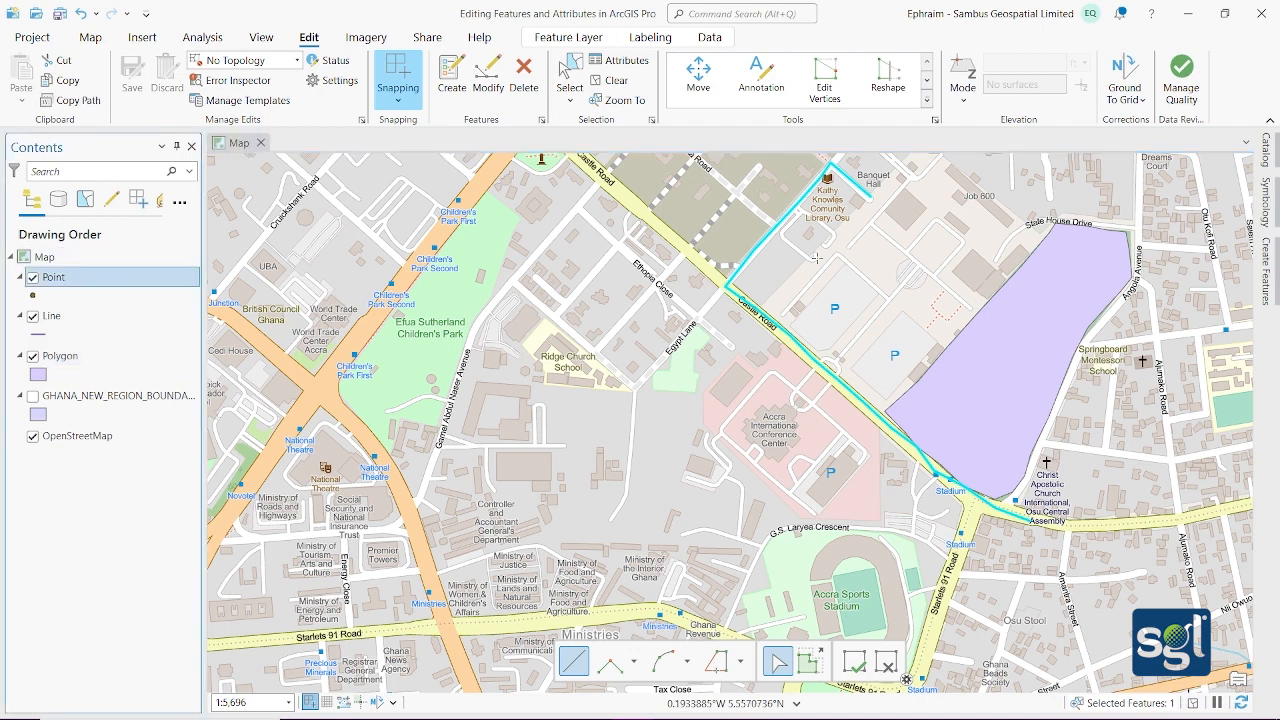
pyautogui.click(1266, 250)
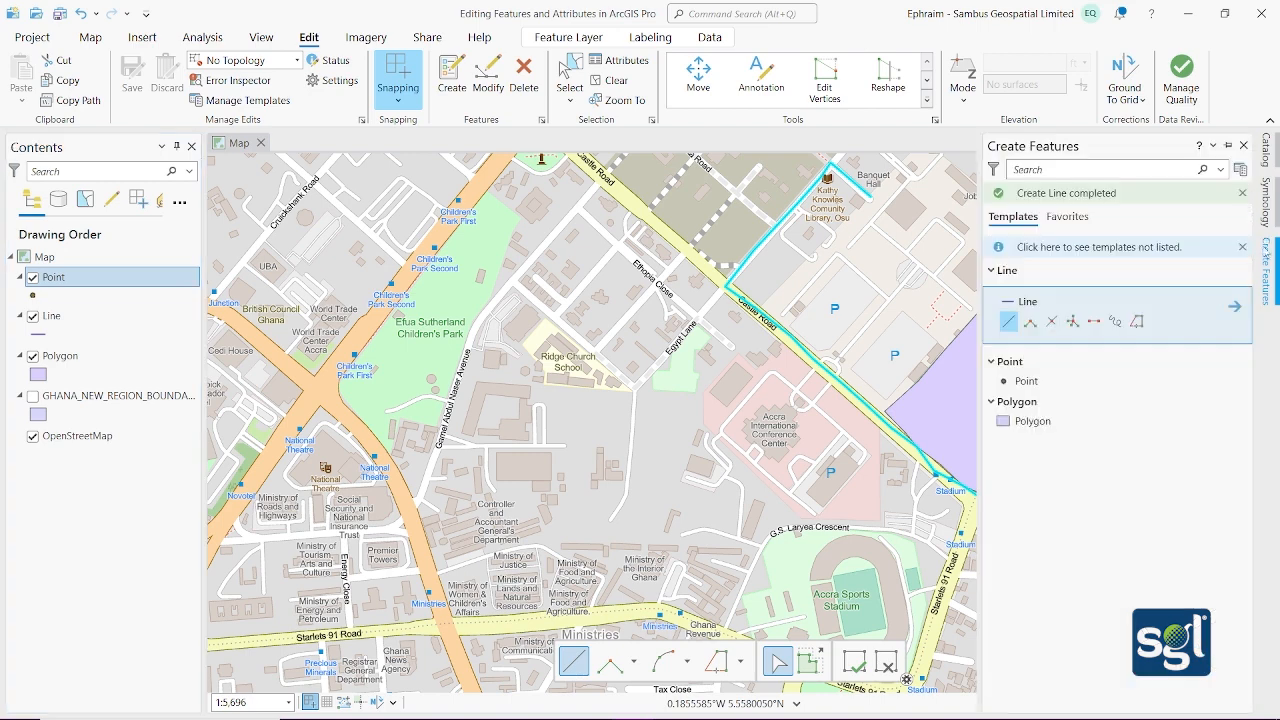
pyautogui.click(1047, 386)
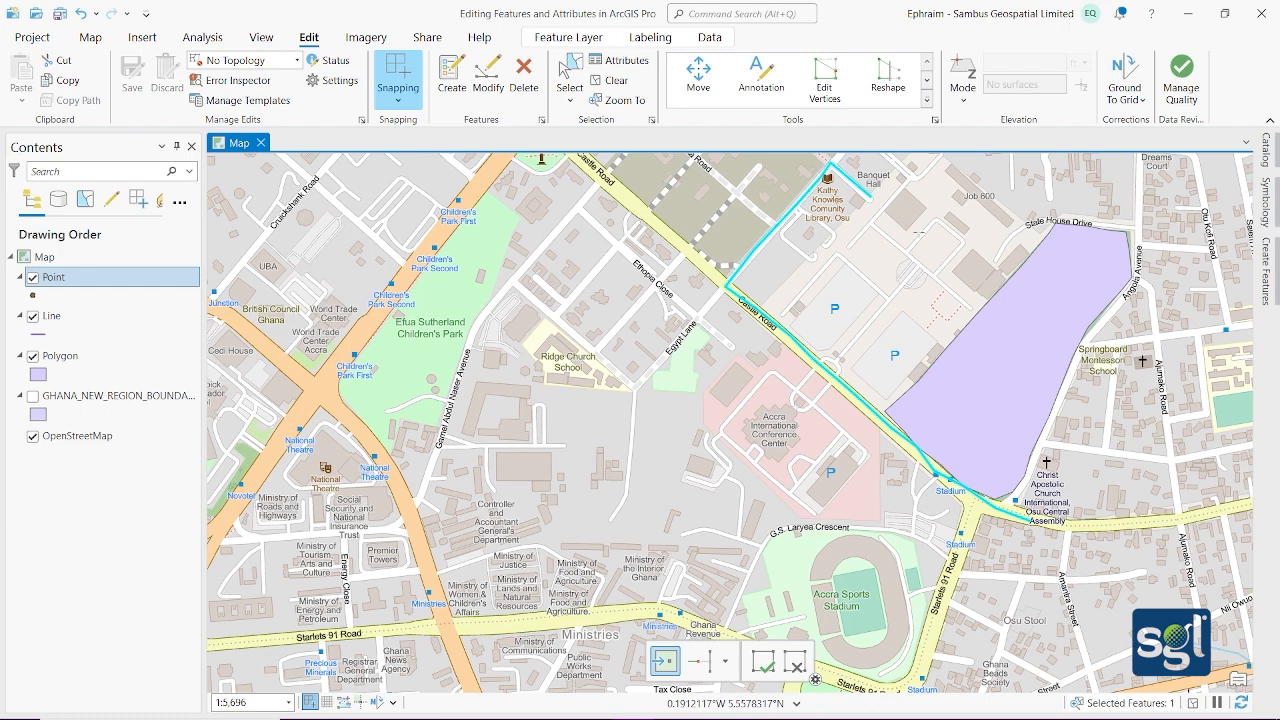
pyautogui.doubleClick(872, 196)
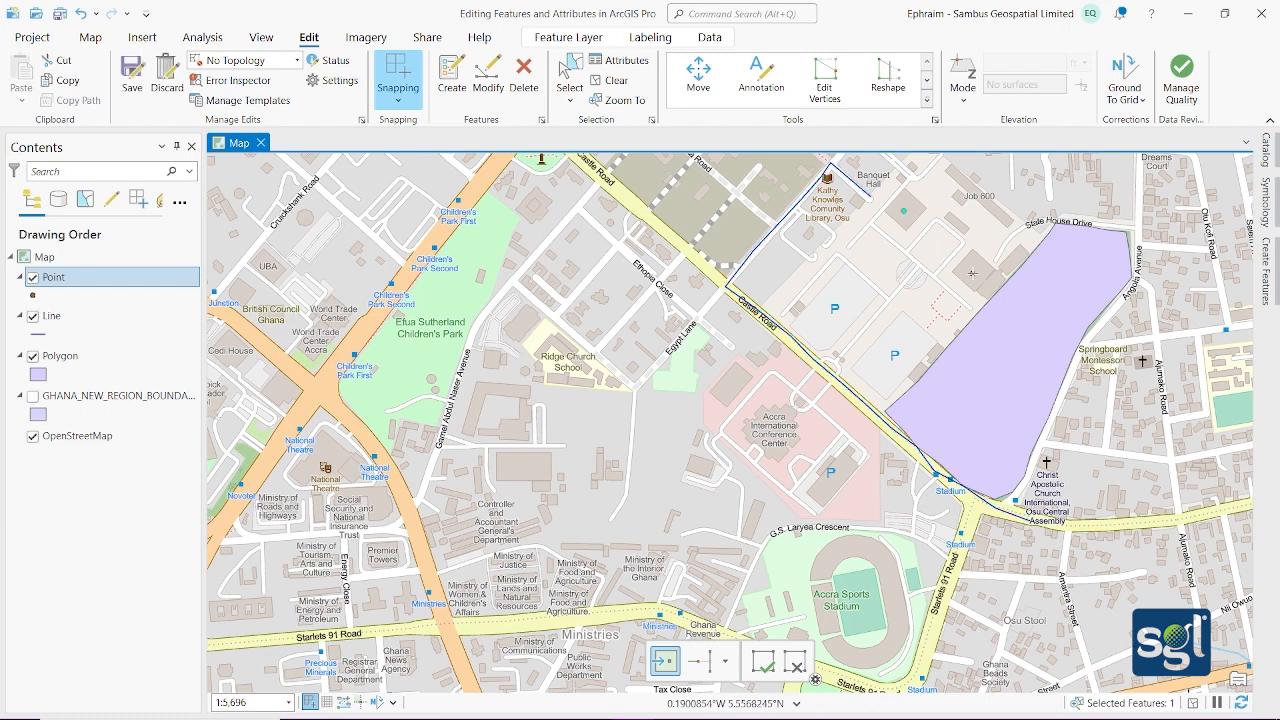
pyautogui.click(971, 272)
pyautogui.click(968, 183)
pyautogui.click(912, 341)
pyautogui.click(918, 370)
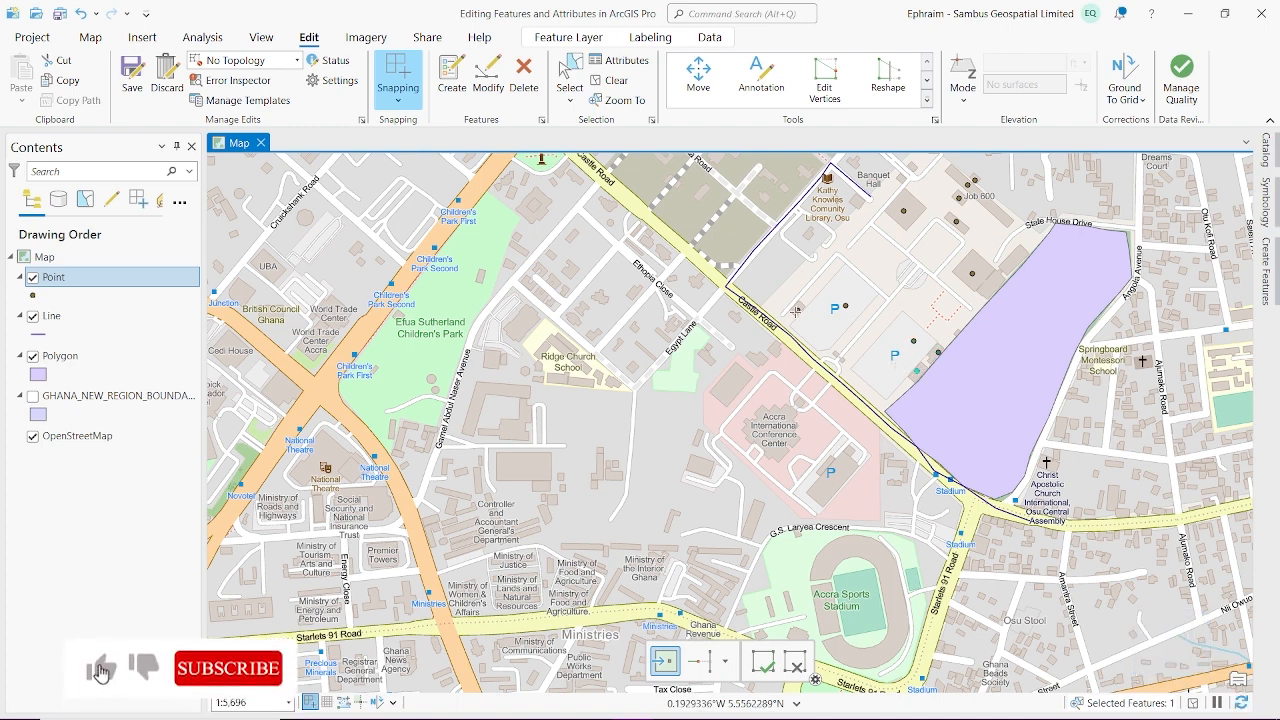
# Place more points across the parking areas and near the library and Banquet Hall, save the edits, and clear the selection.
pyautogui.click(797, 309)
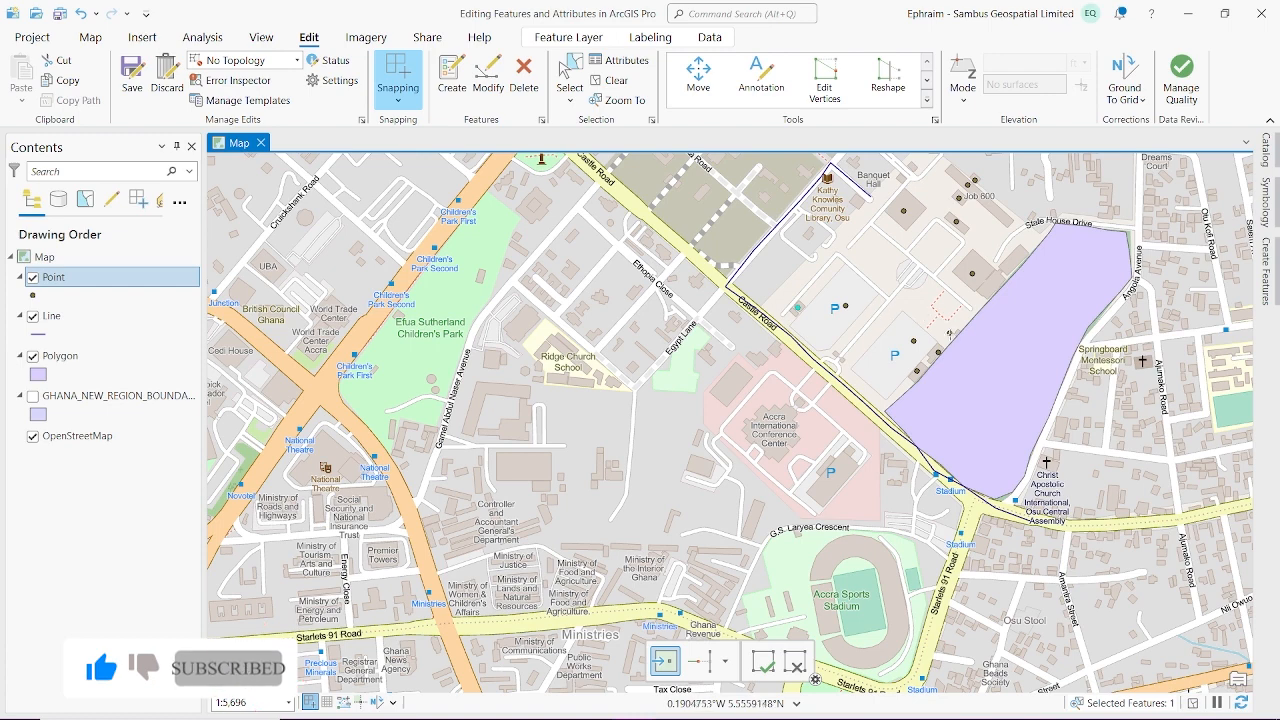
pyautogui.click(955, 331)
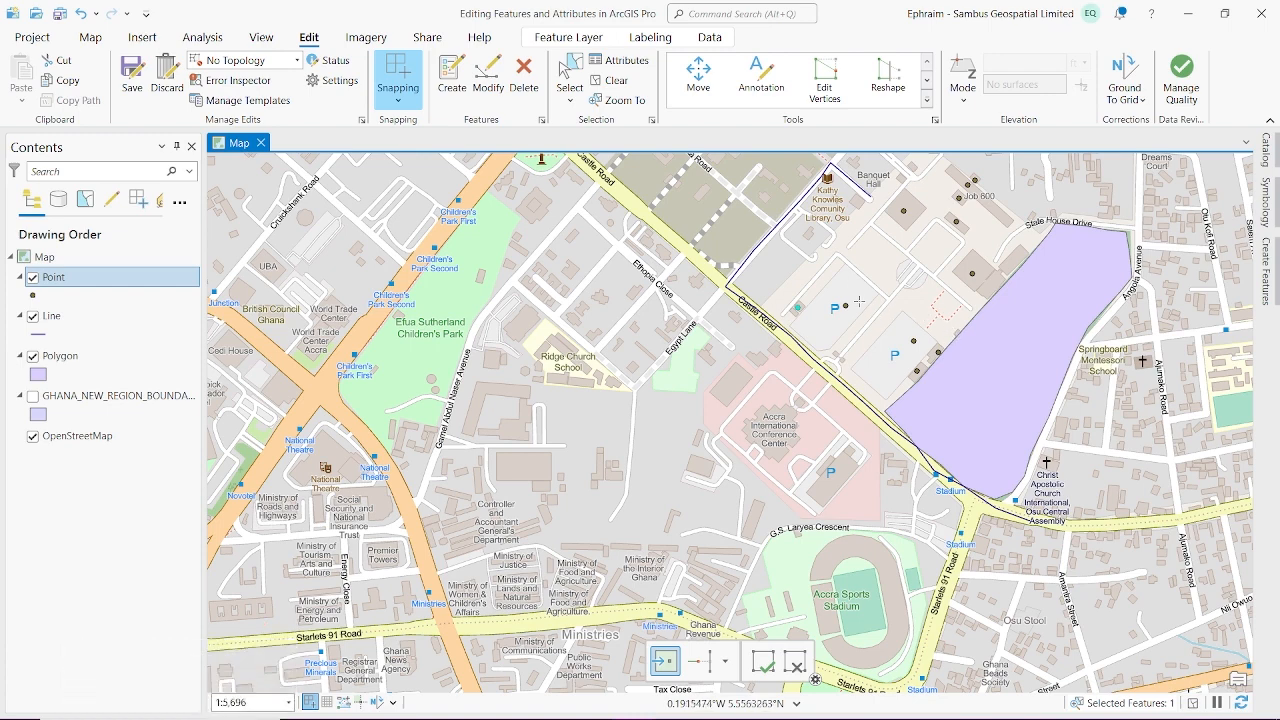
pyautogui.click(807, 231)
pyautogui.click(857, 203)
pyautogui.click(765, 281)
pyautogui.click(839, 357)
pyautogui.click(878, 272)
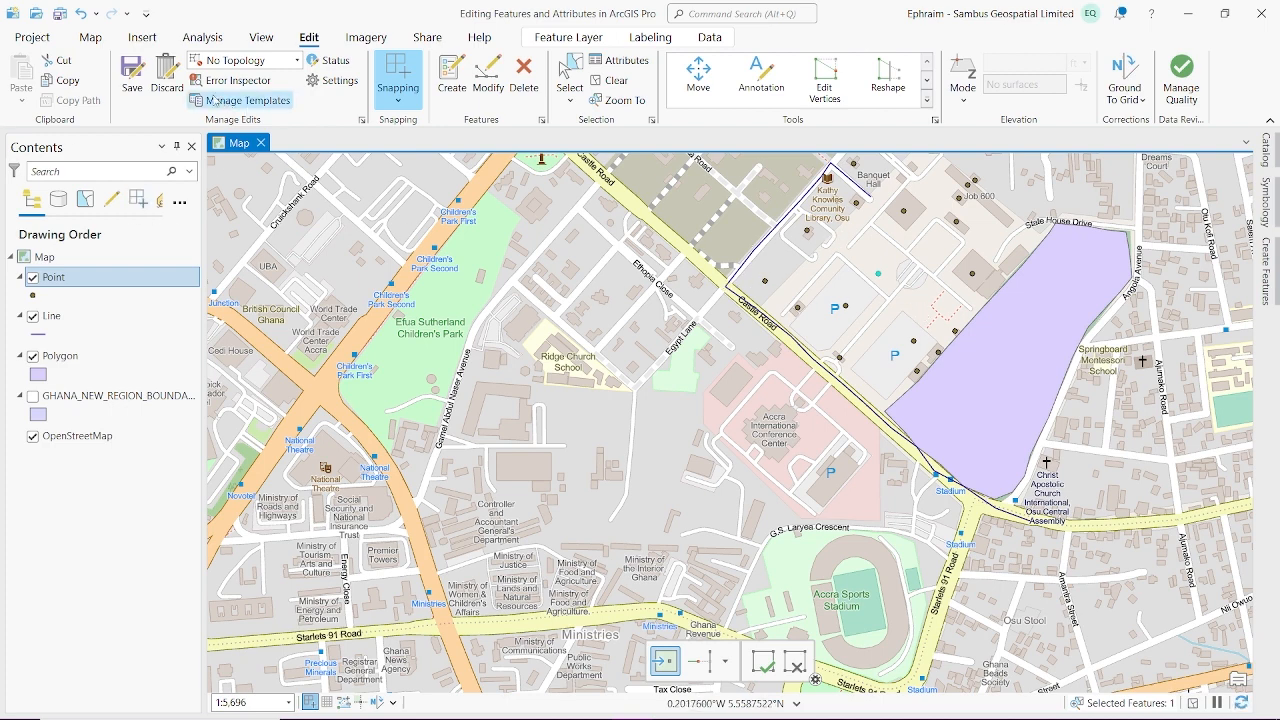
pyautogui.click(132, 78)
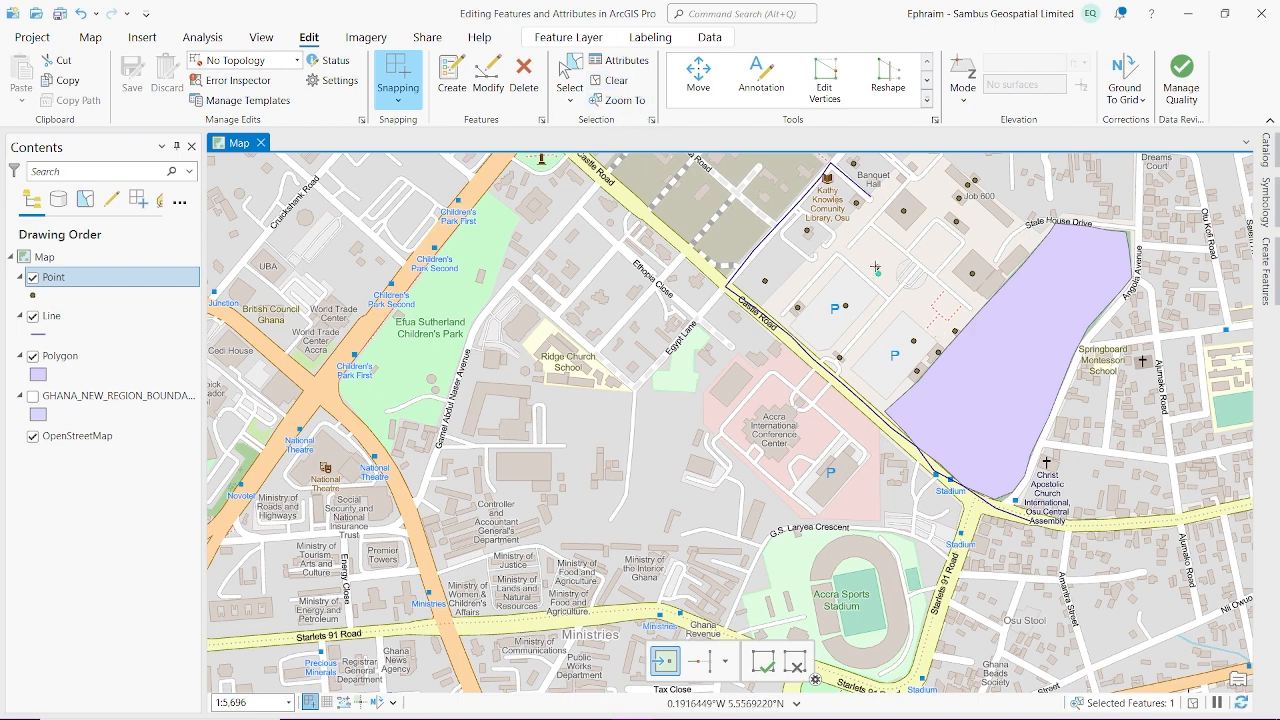
pyautogui.click(610, 80)
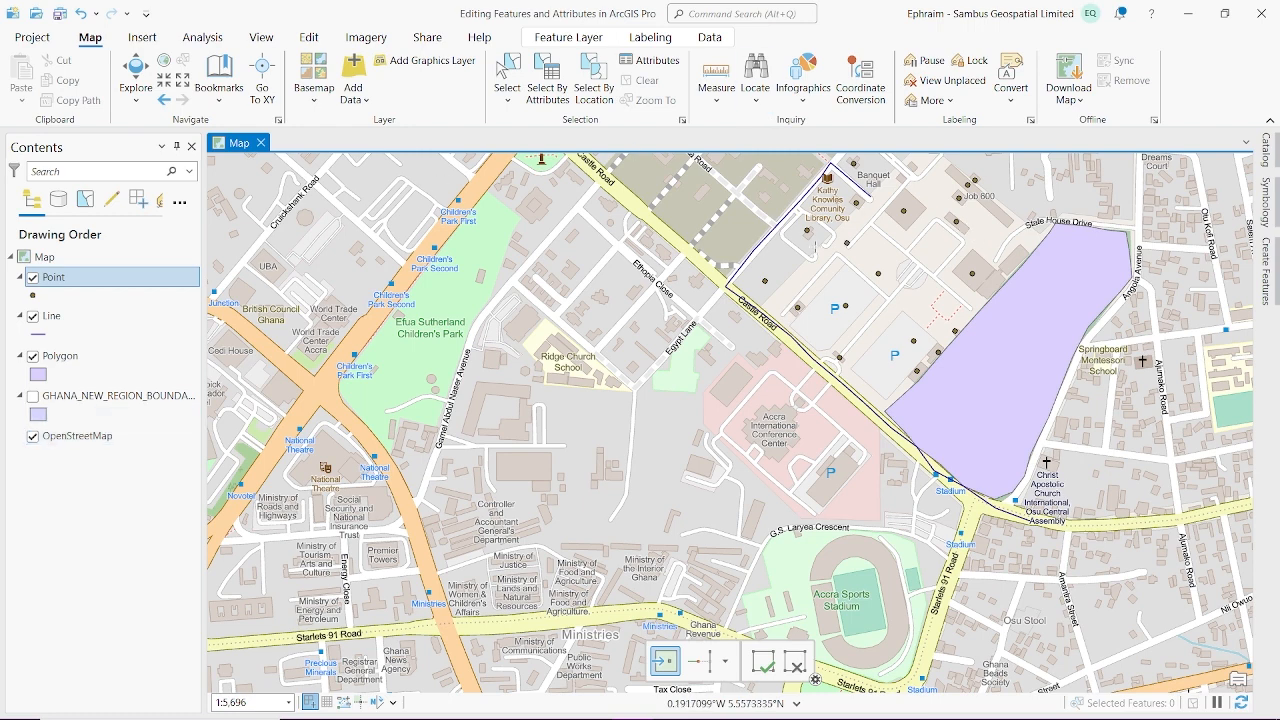
# Toggle the OpenStreetMap basemap's visibility to examine the digitized features without and with it, discarding the stray point sketch.
pyautogui.click(36, 442)
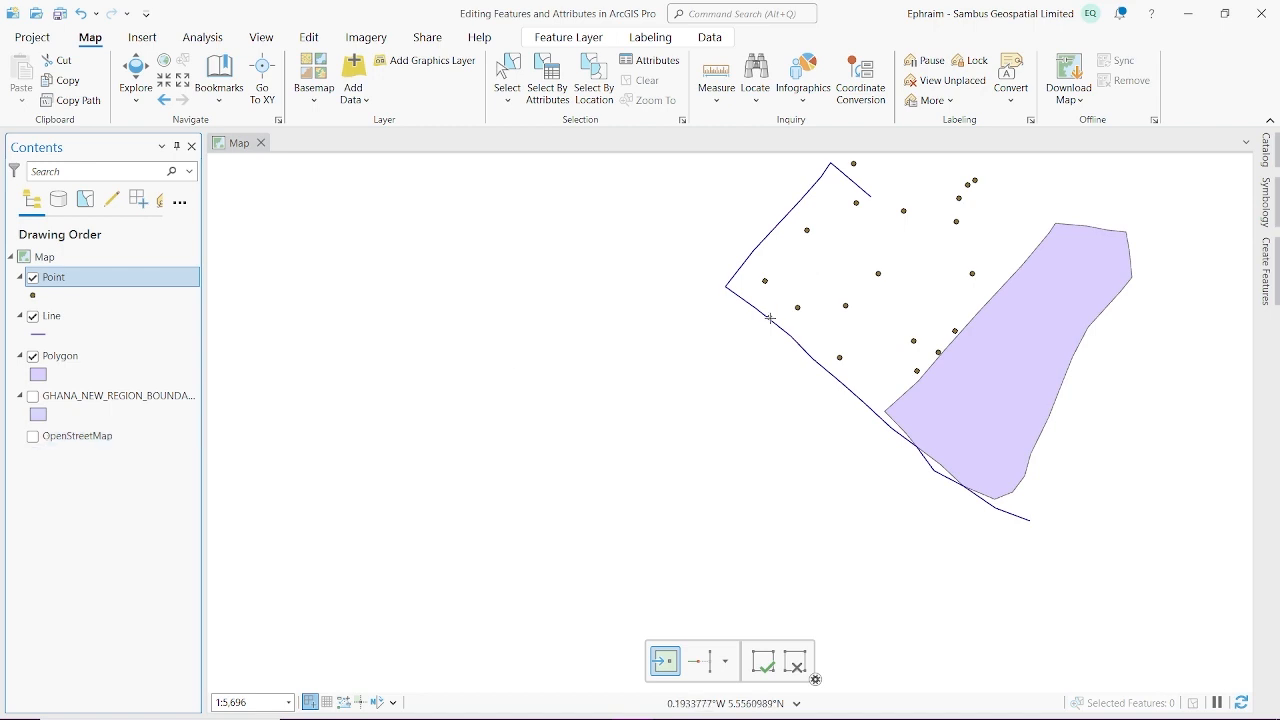
pyautogui.click(728, 528)
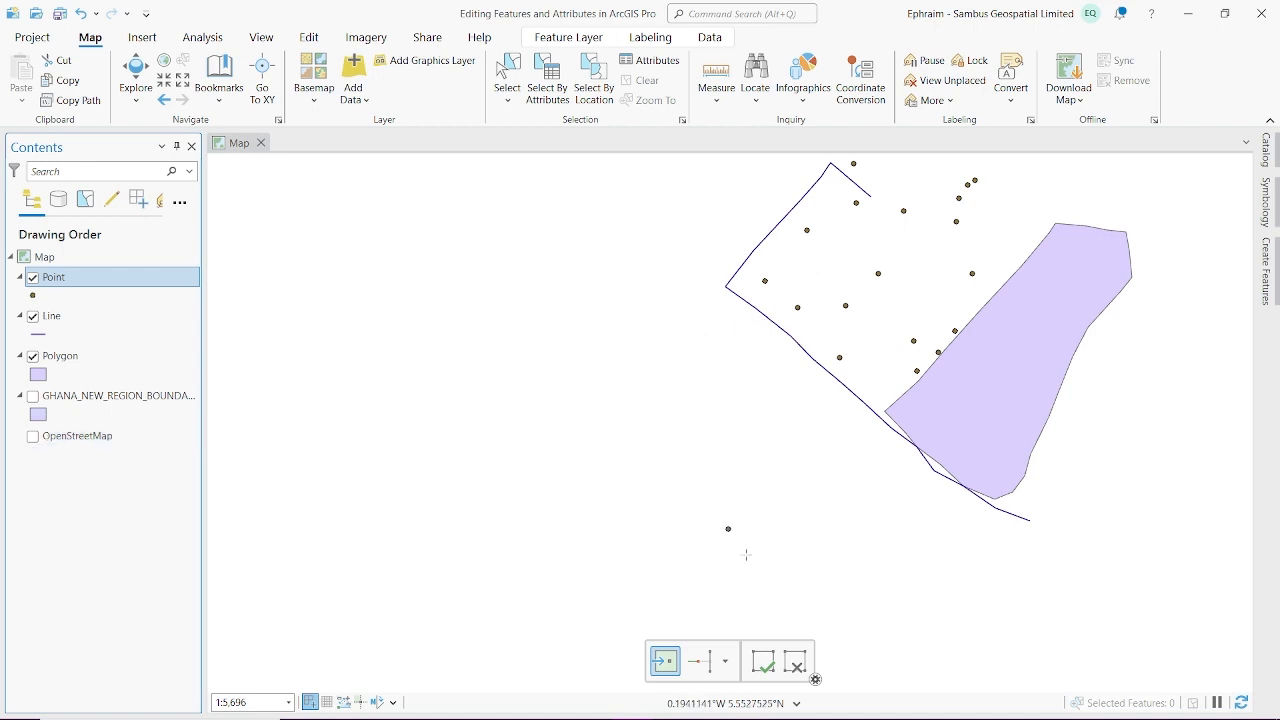
pyautogui.click(795, 662)
pyautogui.moveTo(834, 446); pyautogui.dragTo(846, 480)
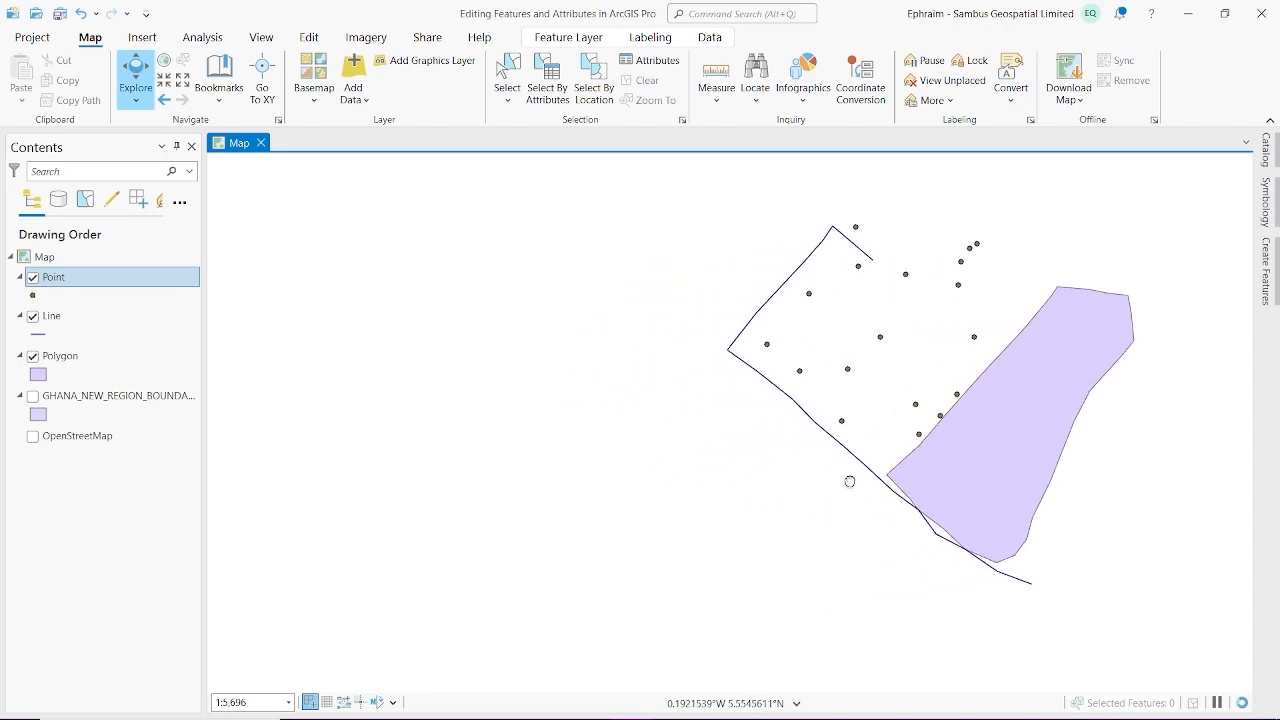
pyautogui.click(33, 437)
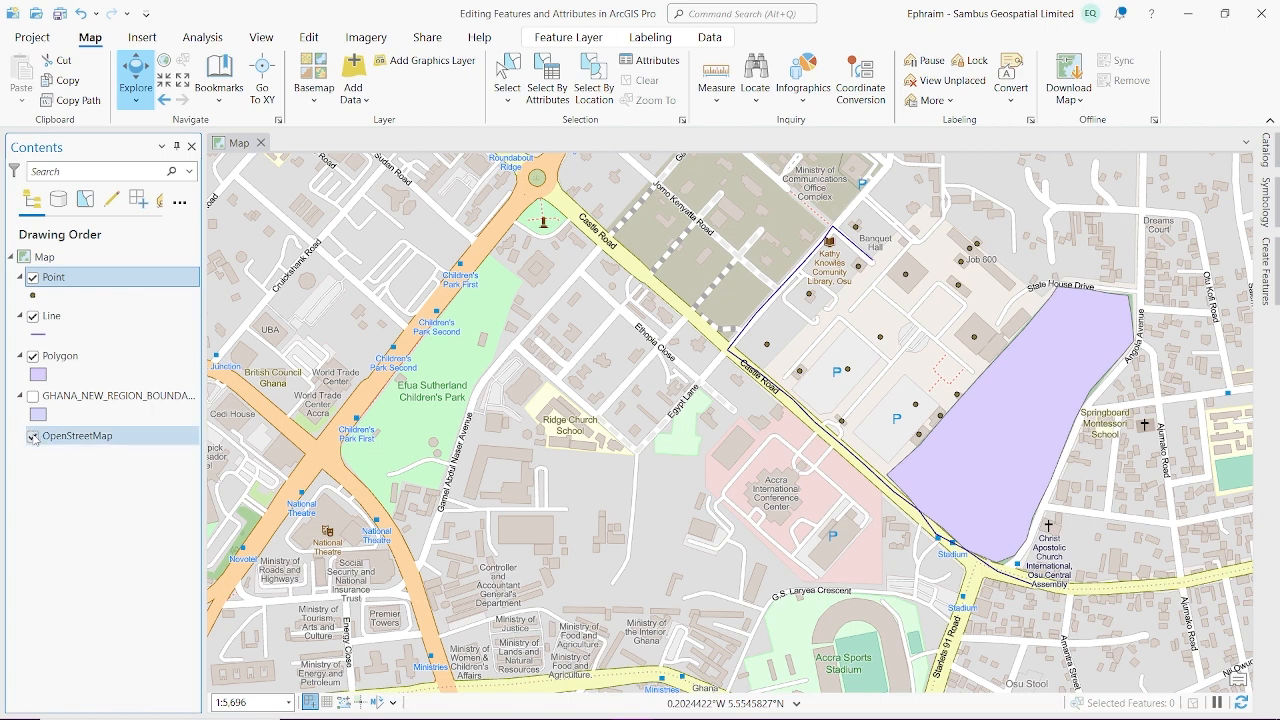
pyautogui.click(33, 437)
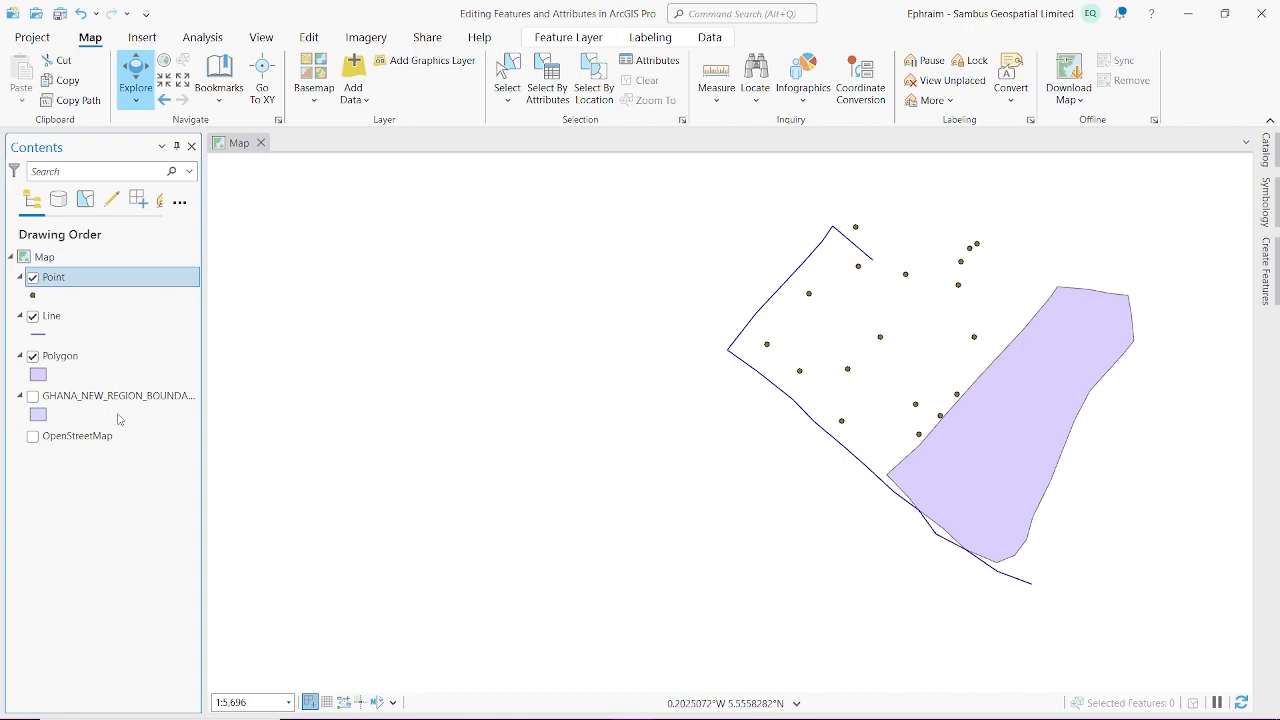
pyautogui.click(34, 438)
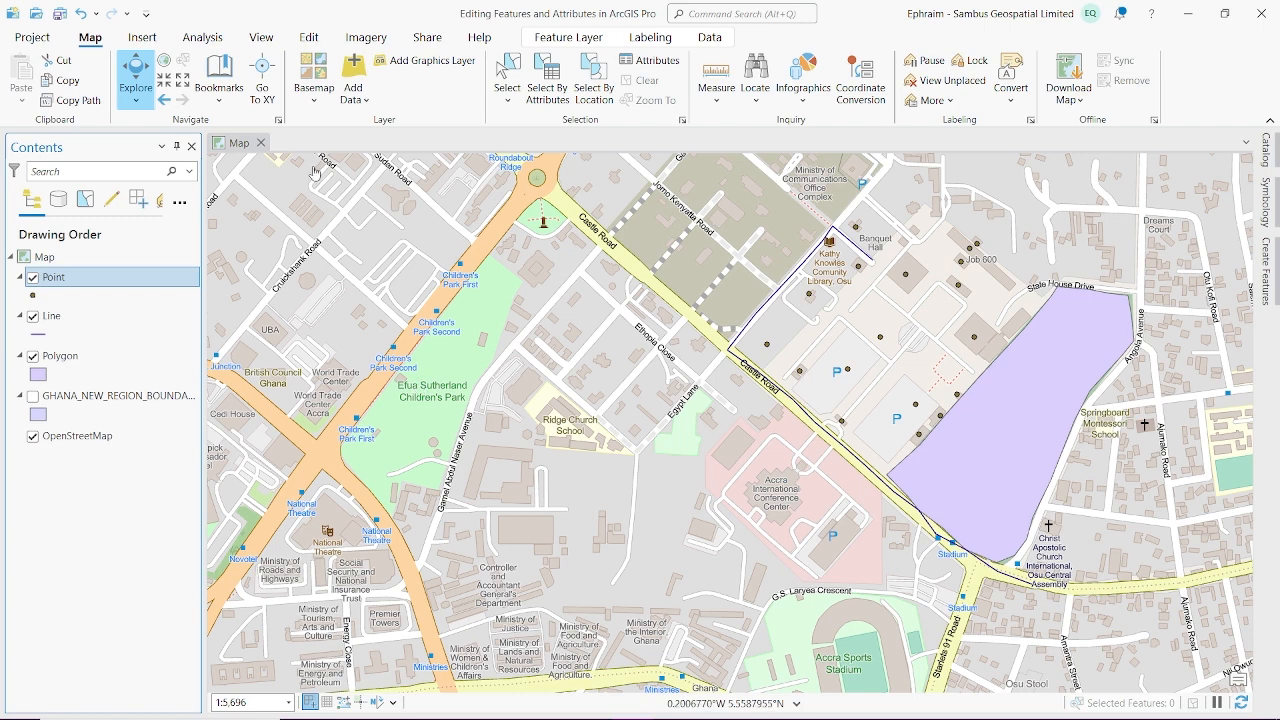
# Start the Reshape tool from the feature modification tools, select the cemetery polygon as its target, and collapse the tool pane.
pyautogui.click(300, 38)
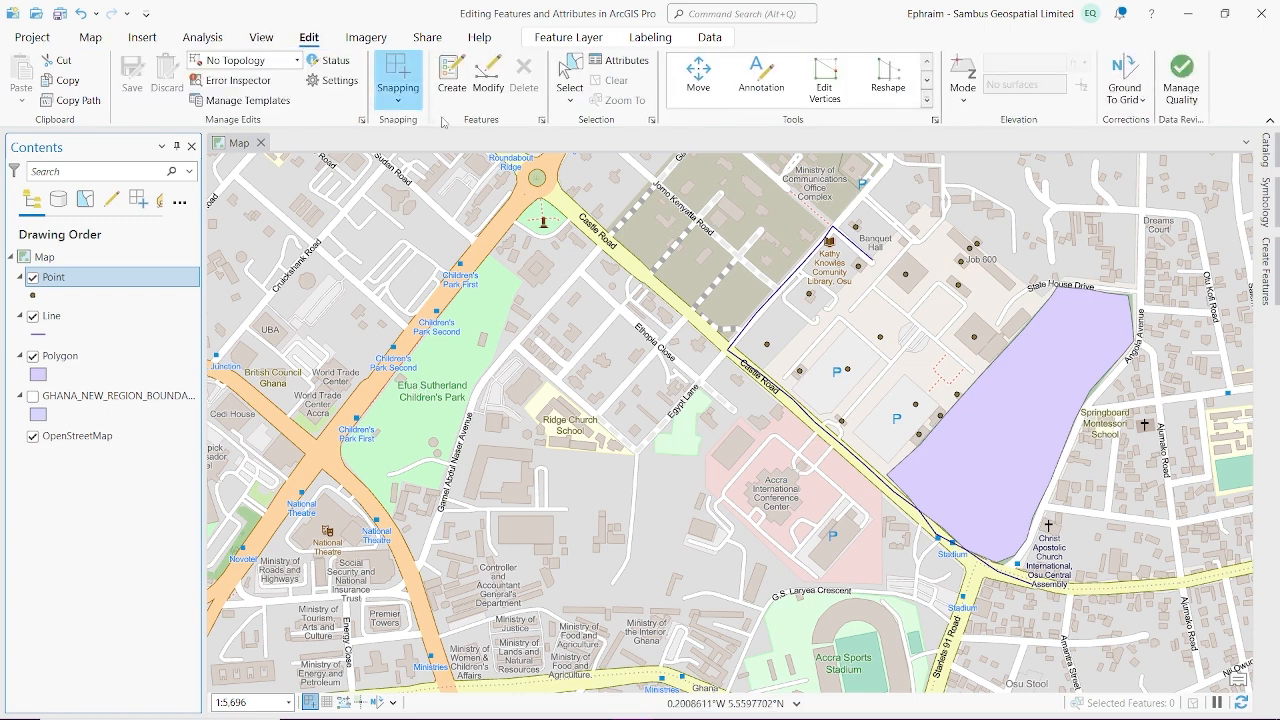
pyautogui.click(489, 80)
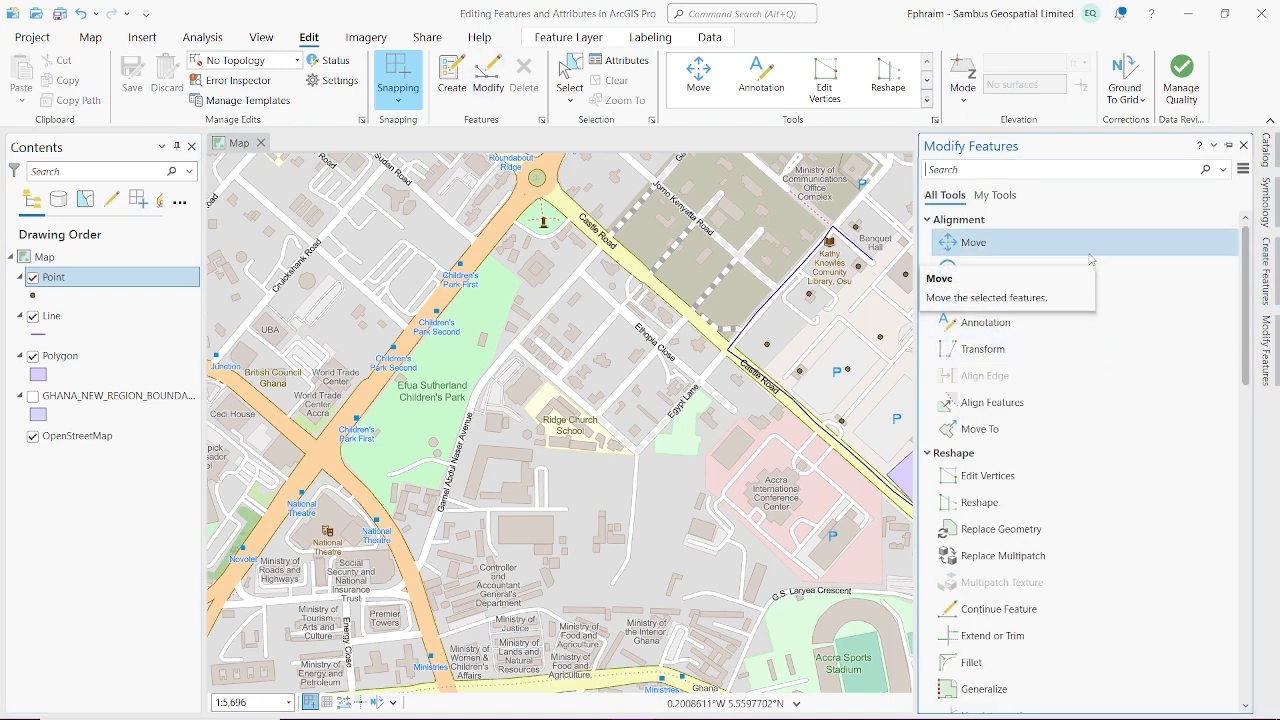
pyautogui.click(1040, 503)
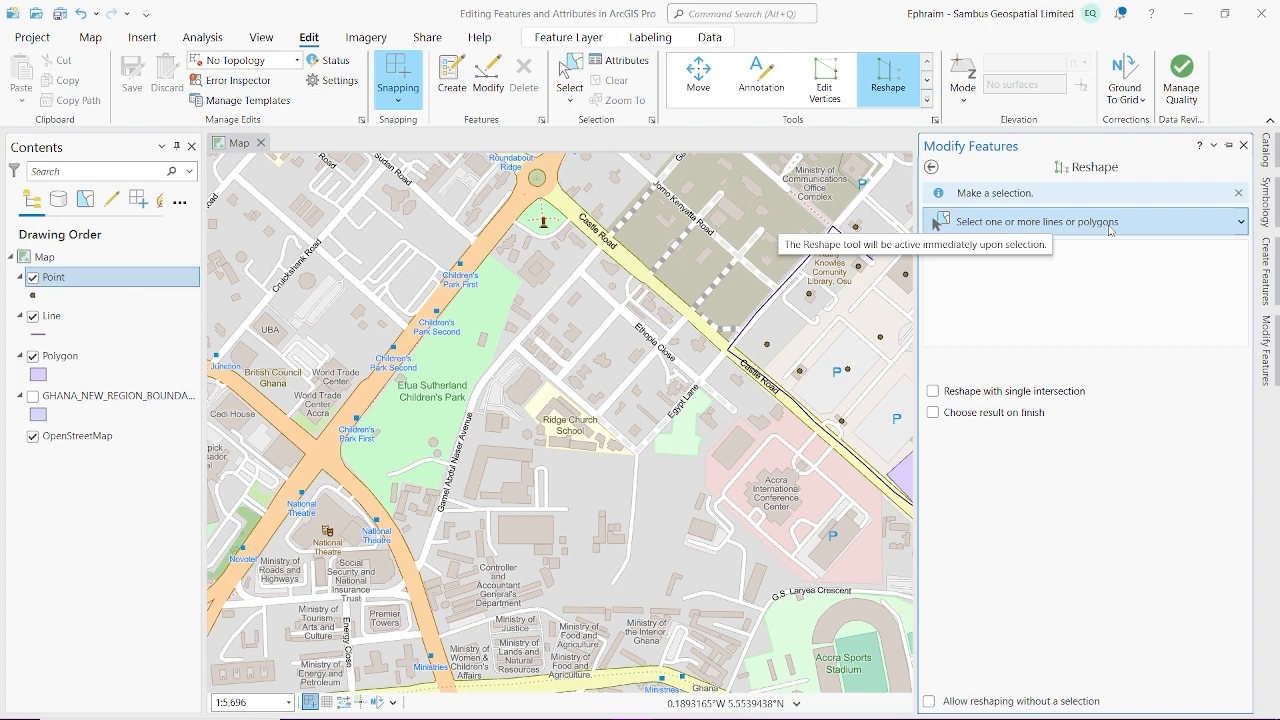
pyautogui.click(1229, 145)
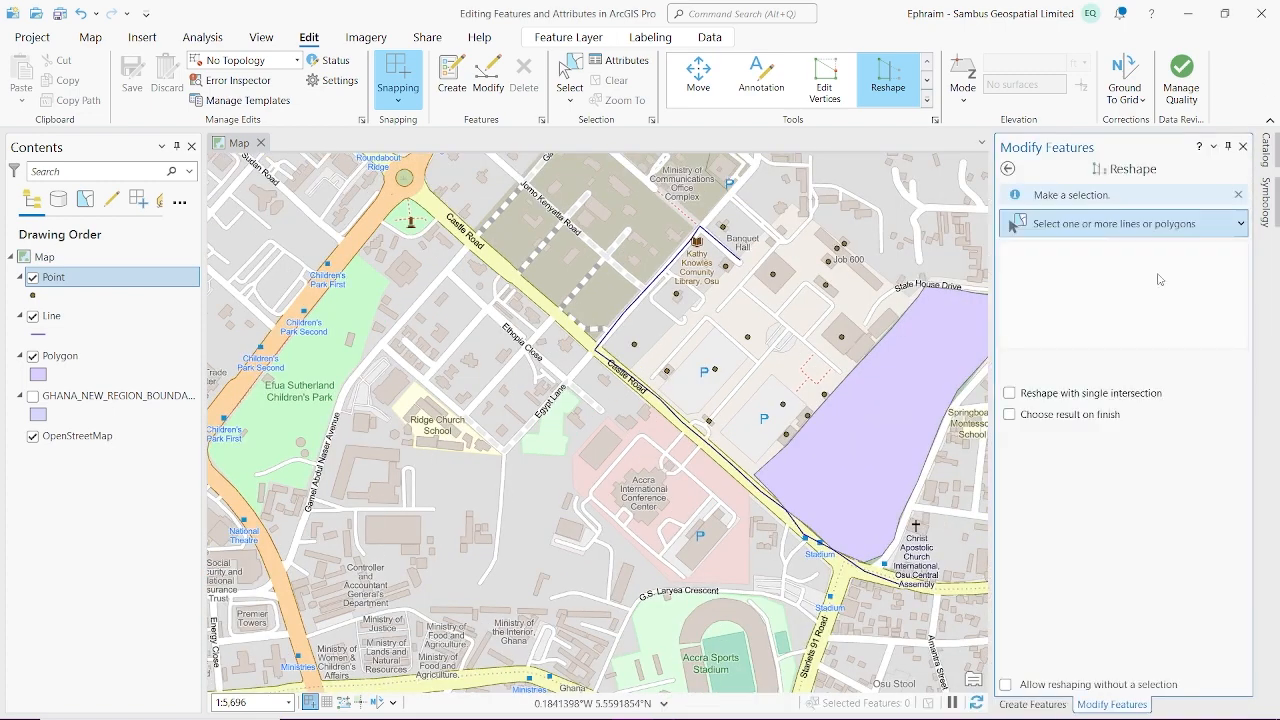
pyautogui.click(1228, 146)
pyautogui.click(1035, 503)
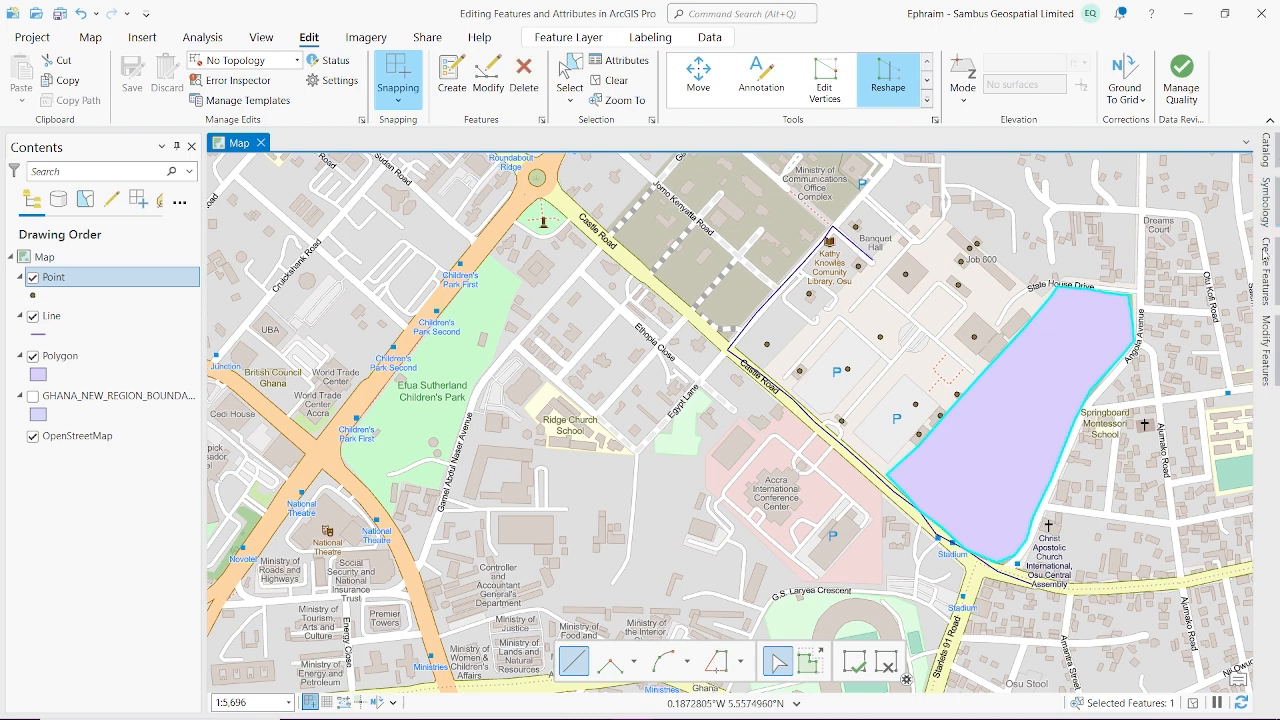
pyautogui.click(1266, 350)
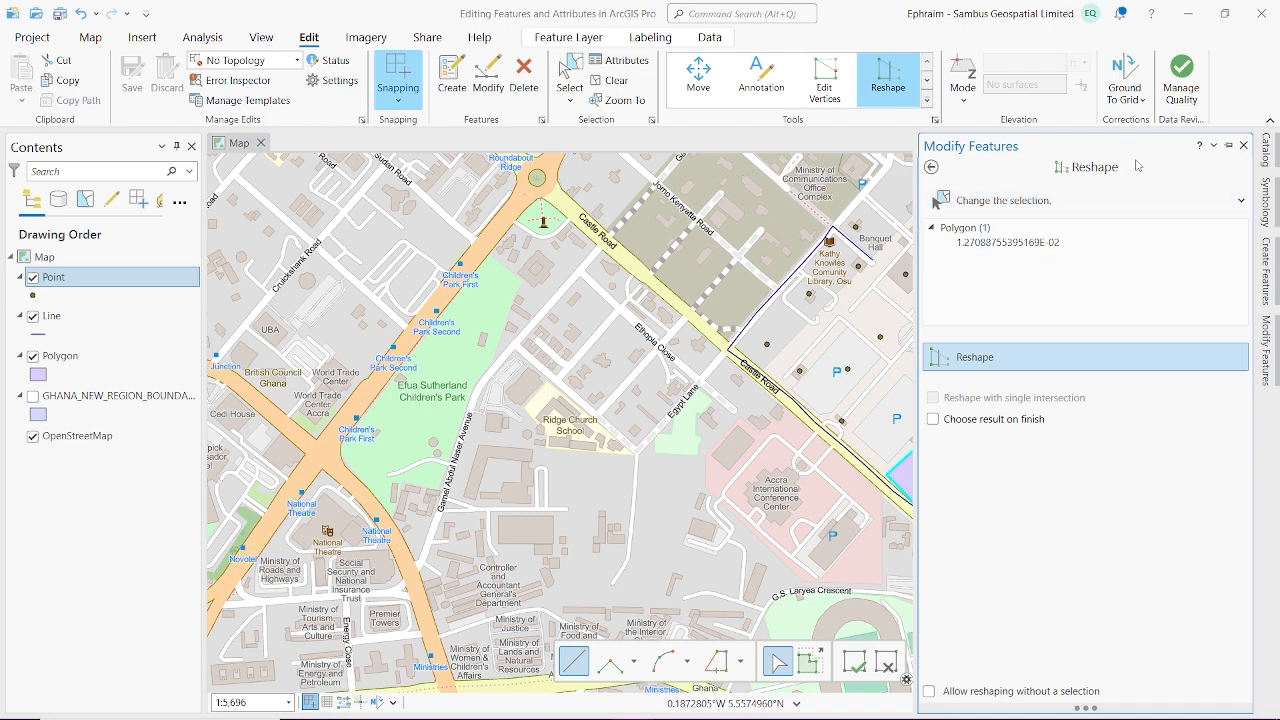
pyautogui.click(1230, 145)
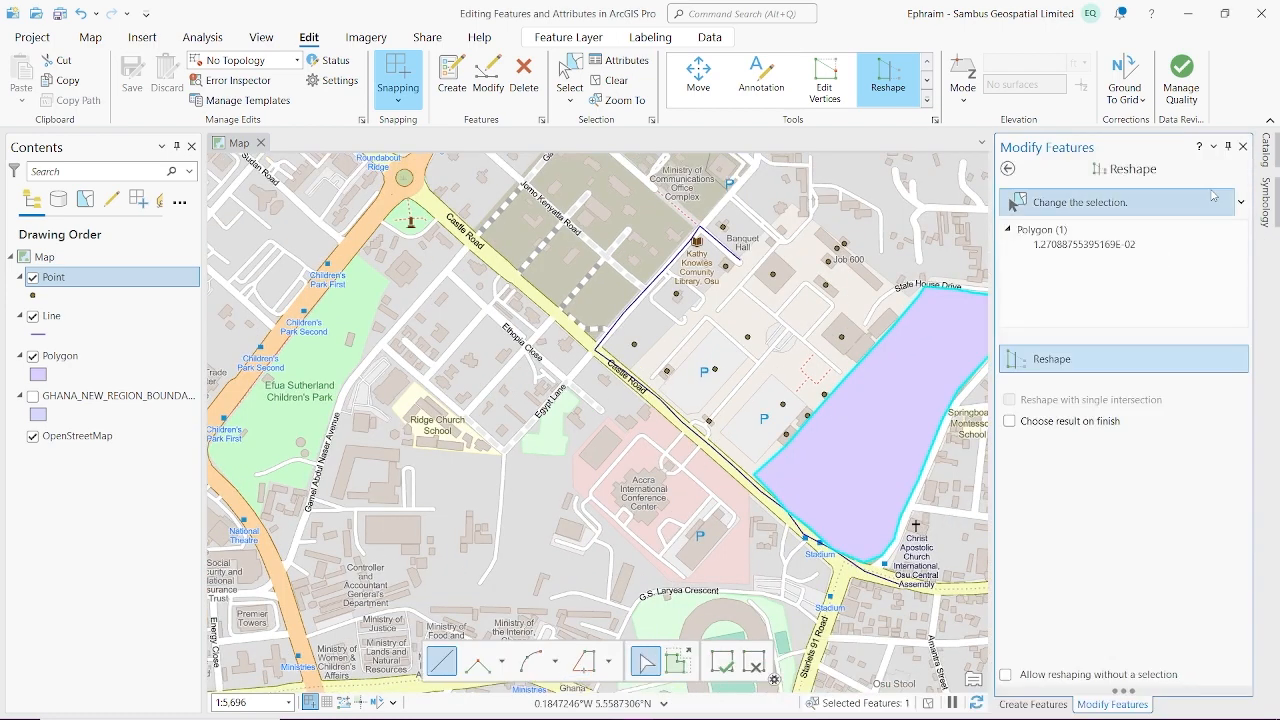
pyautogui.click(1230, 147)
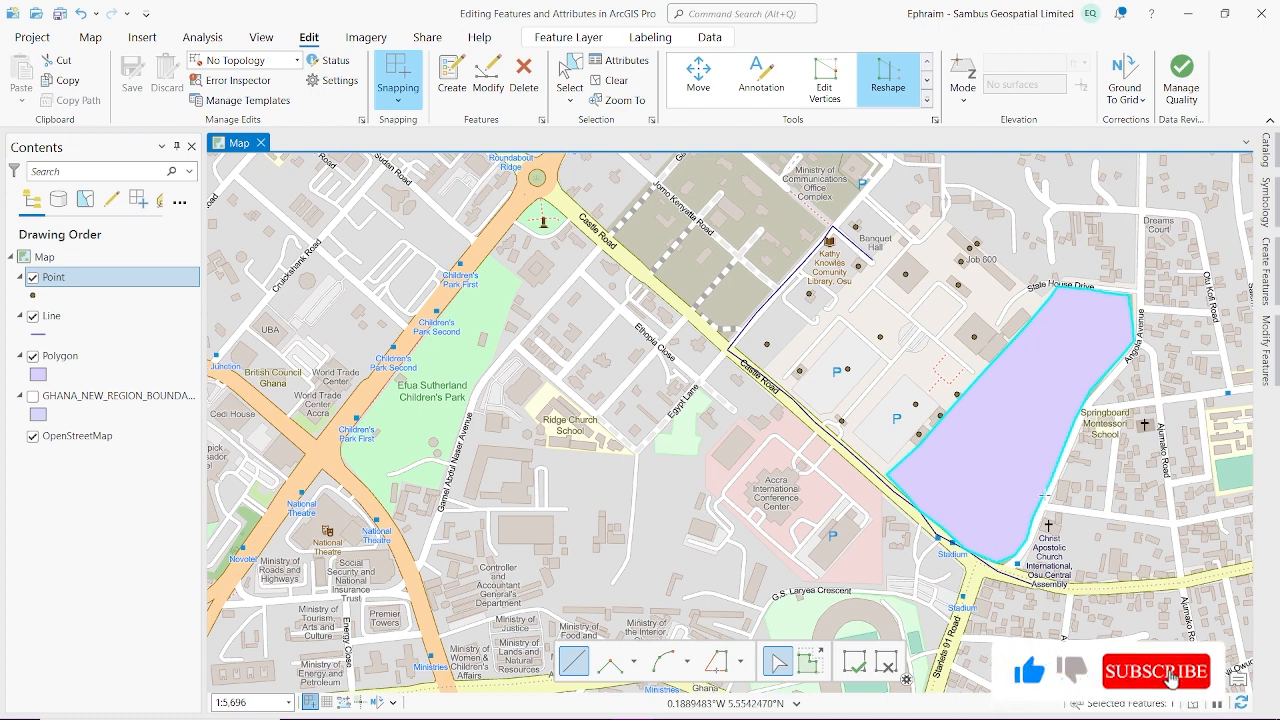
# Sketch a reshape line just outside the cemetery polygon's east edge, from near Christ Apostolic Church up to its northeast corner.
pyautogui.click(1044, 495)
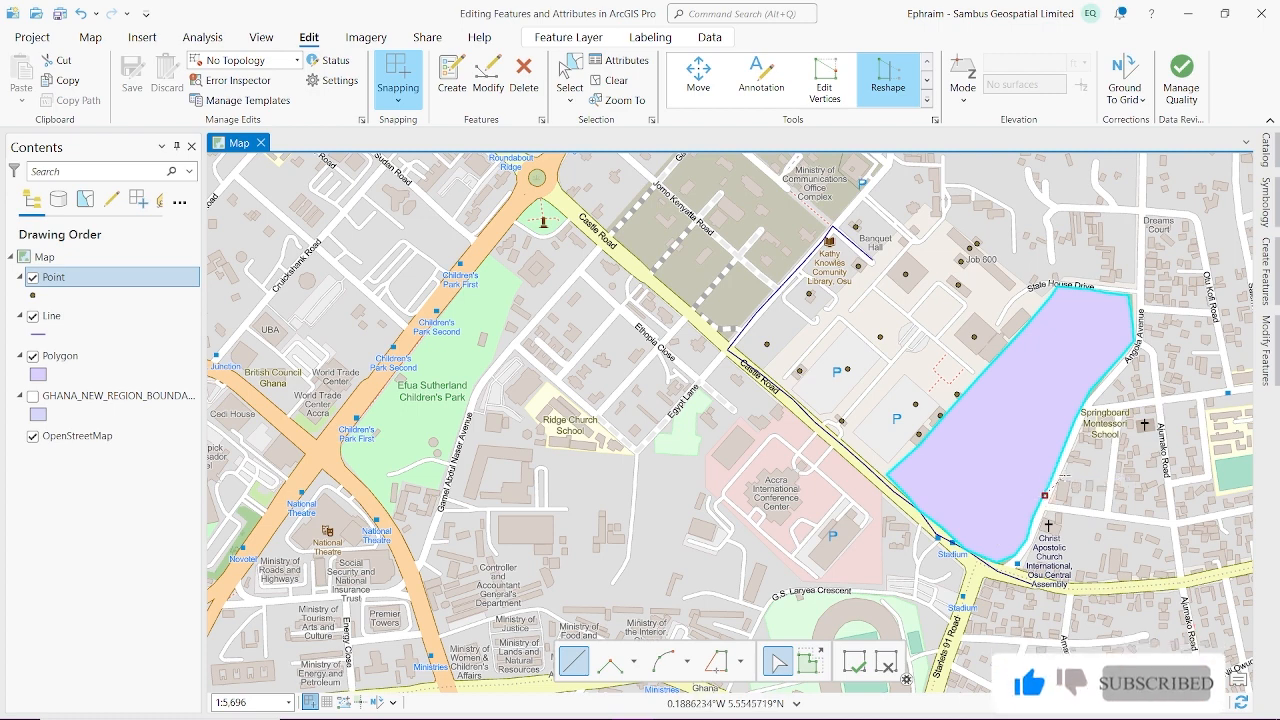
pyautogui.click(1071, 452)
pyautogui.click(1084, 421)
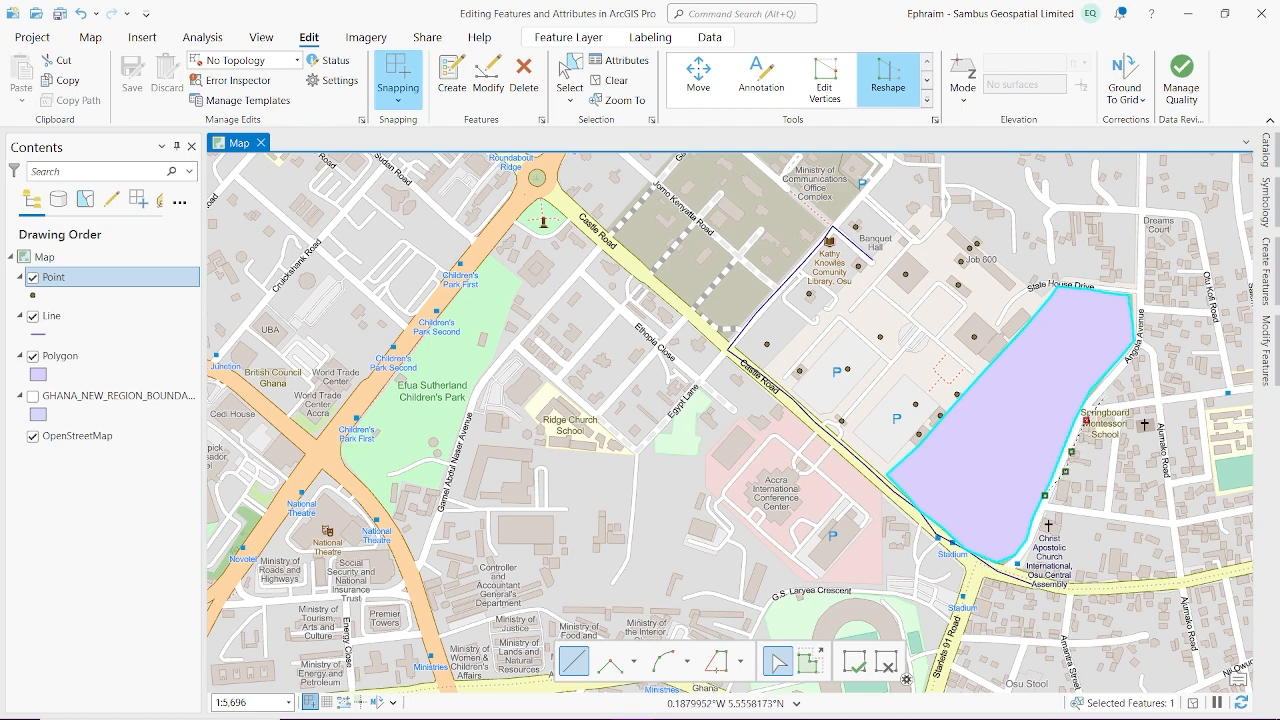
pyautogui.click(1113, 379)
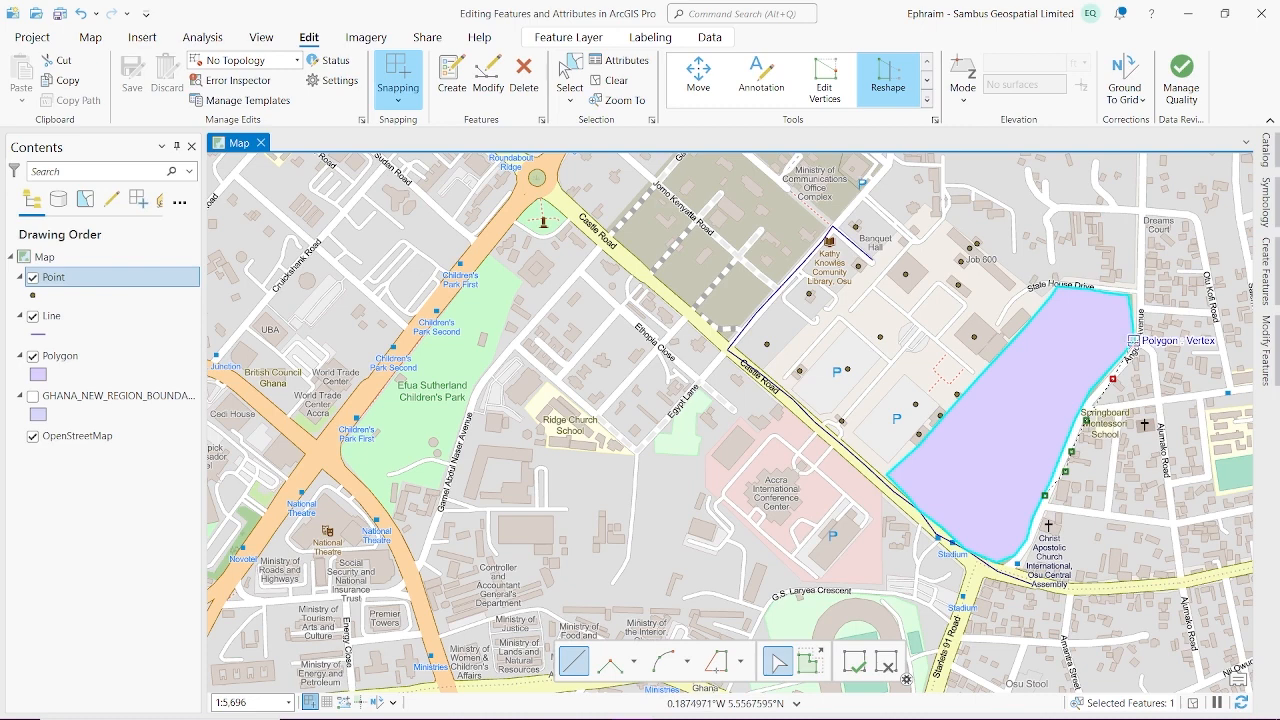
pyautogui.click(1133, 340)
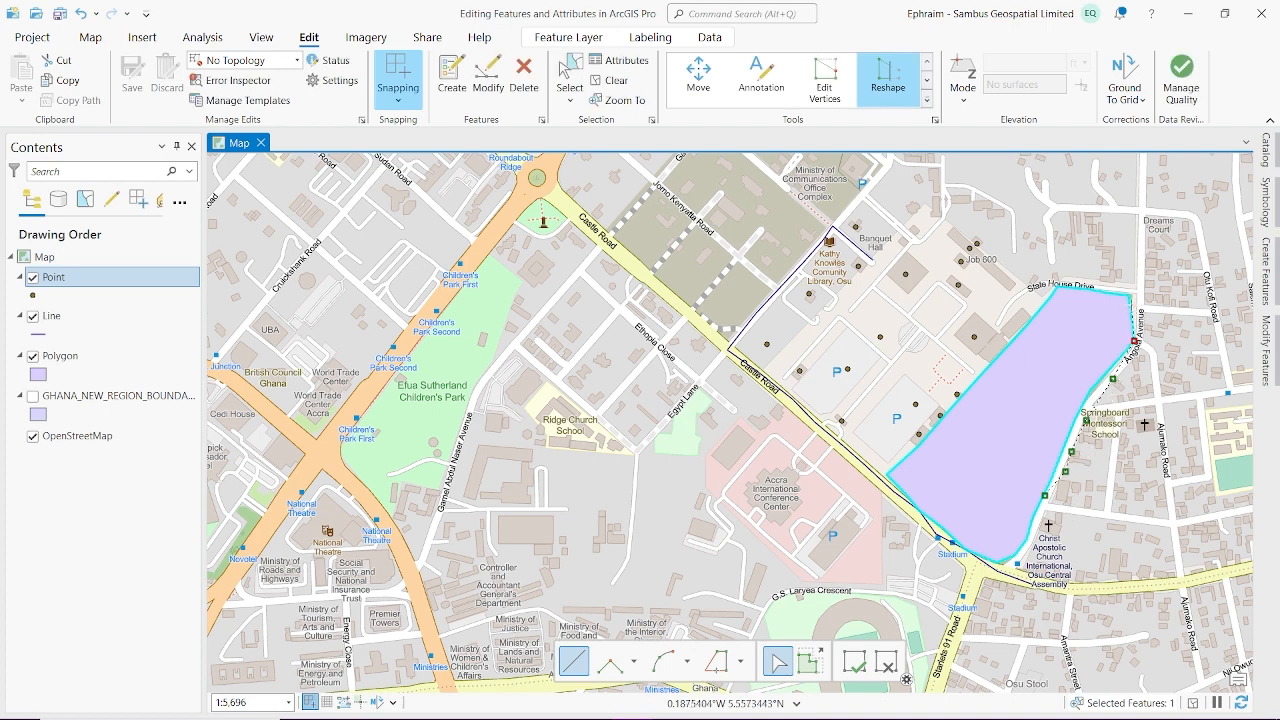
pyautogui.click(1131, 305)
# Delete every vertex of the reshape sketch one by one, from the northeast corner back to the starting point near the church.
pyautogui.rightClick(1131, 306)
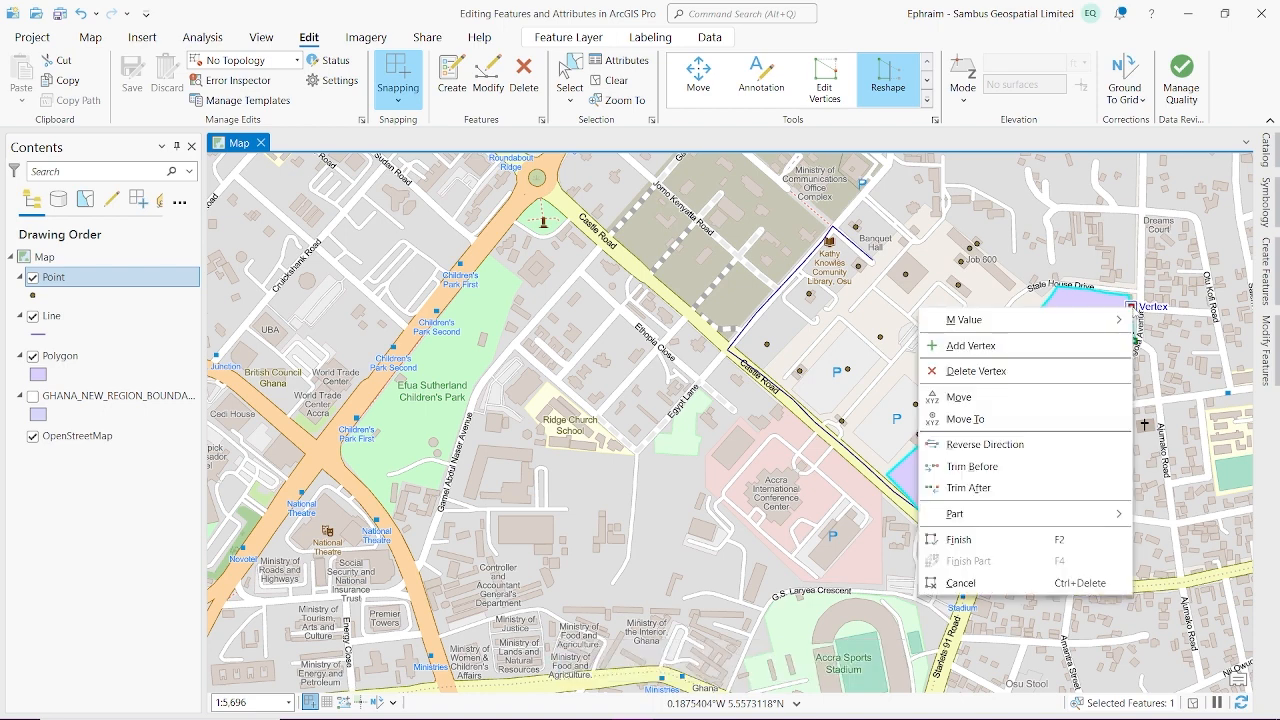
pyautogui.click(1089, 365)
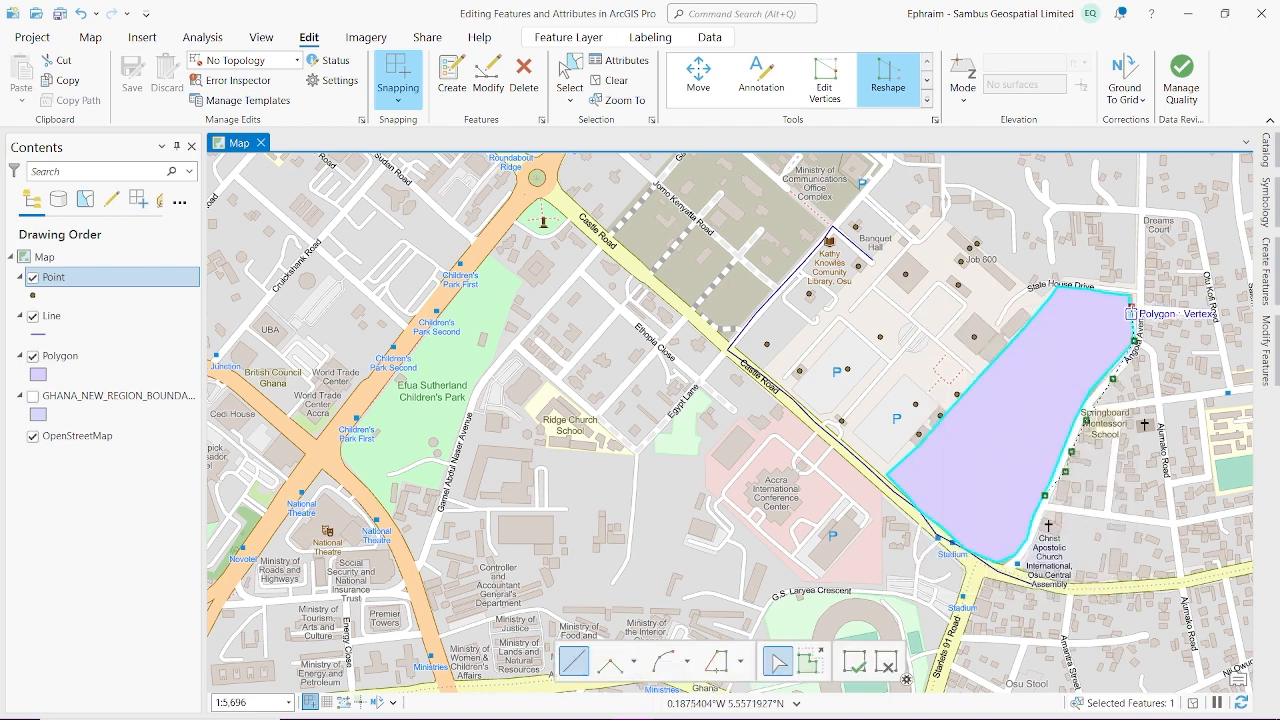
pyautogui.rightClick(1131, 306)
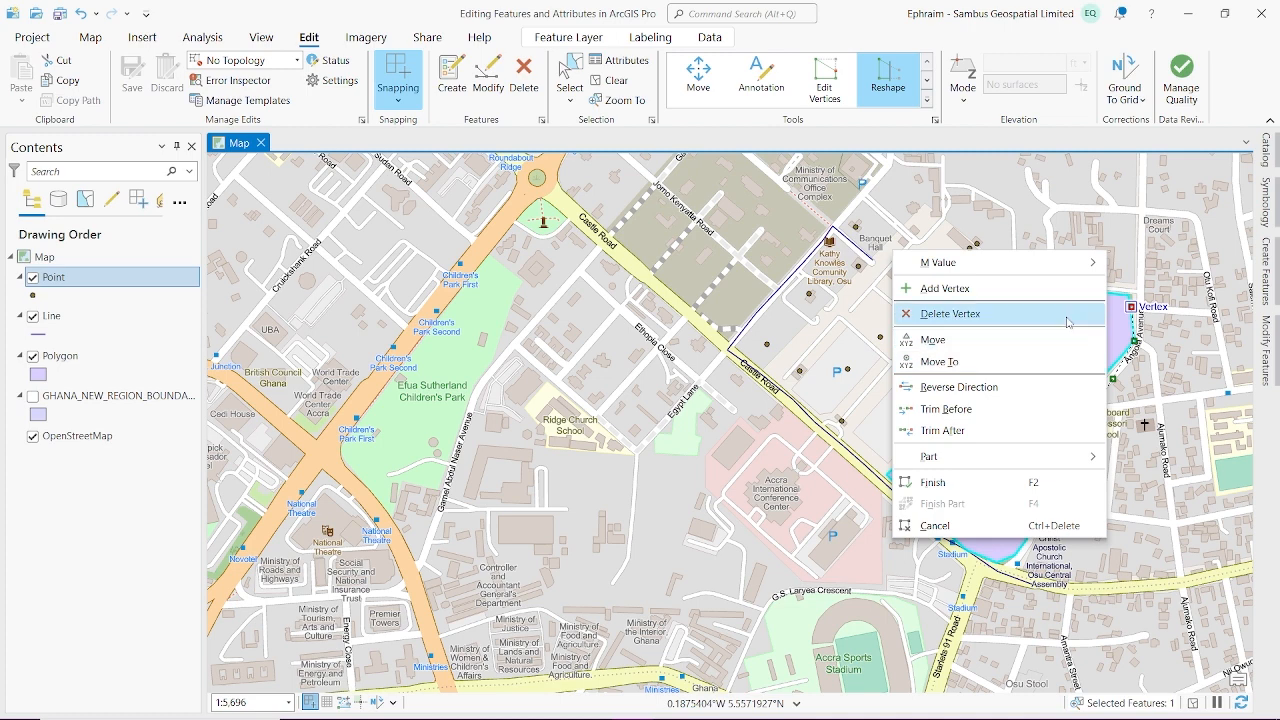
pyautogui.click(1080, 314)
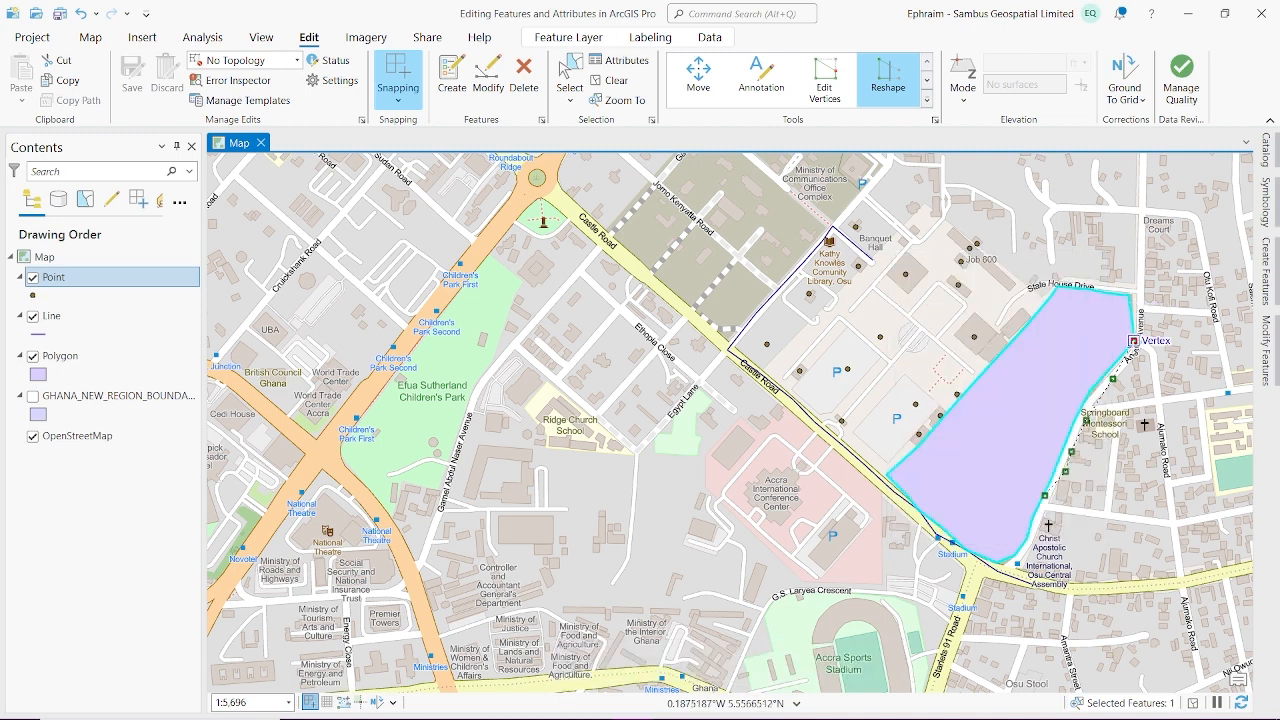
pyautogui.rightClick(1133, 341)
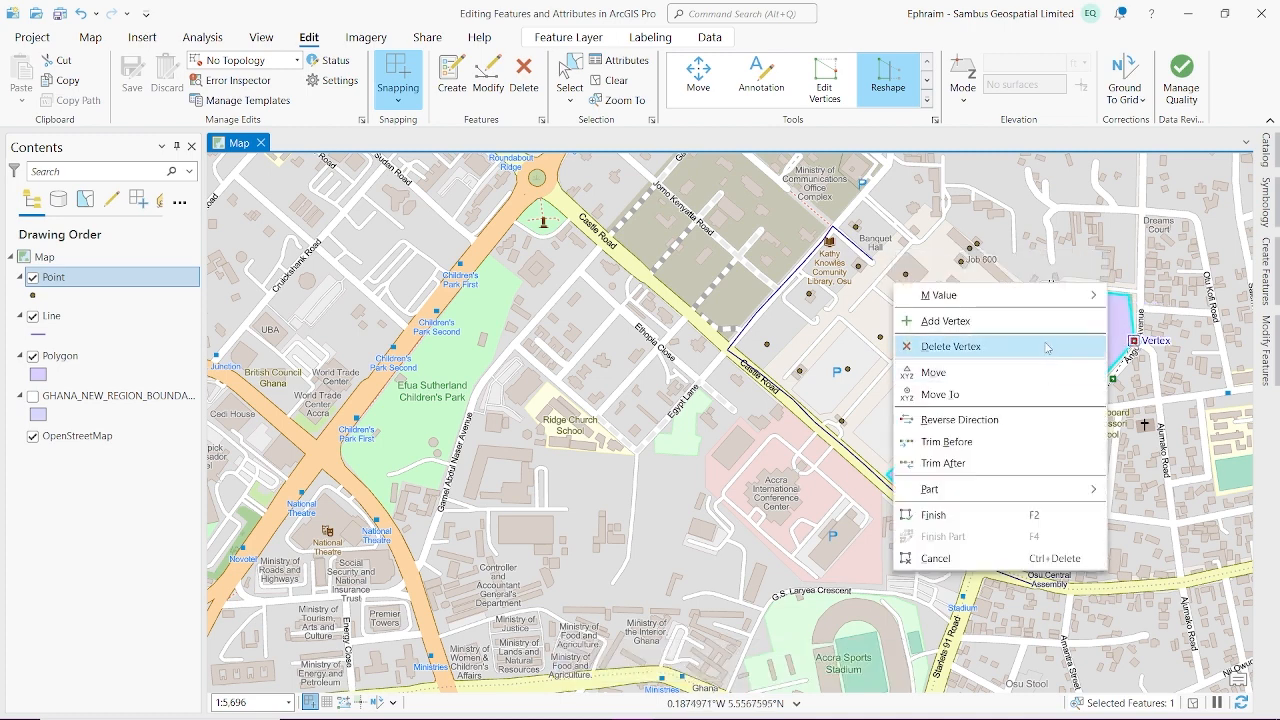
pyautogui.click(1049, 346)
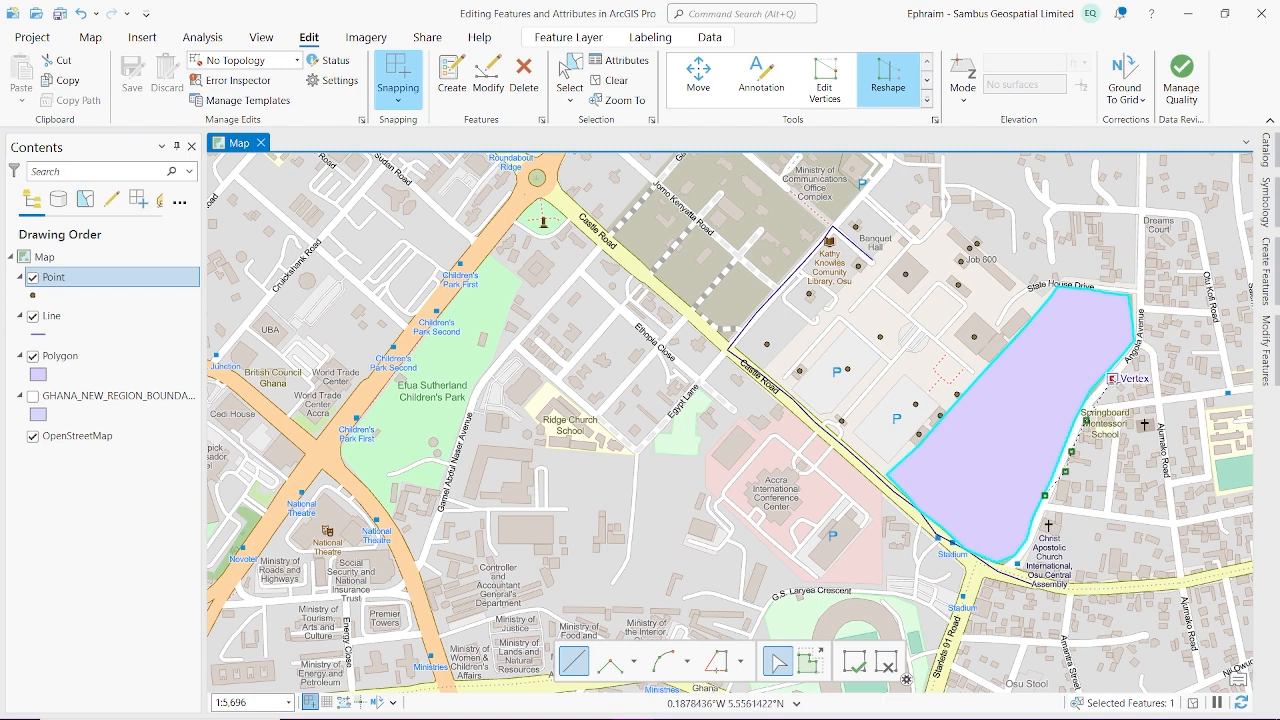
pyautogui.rightClick(1113, 379)
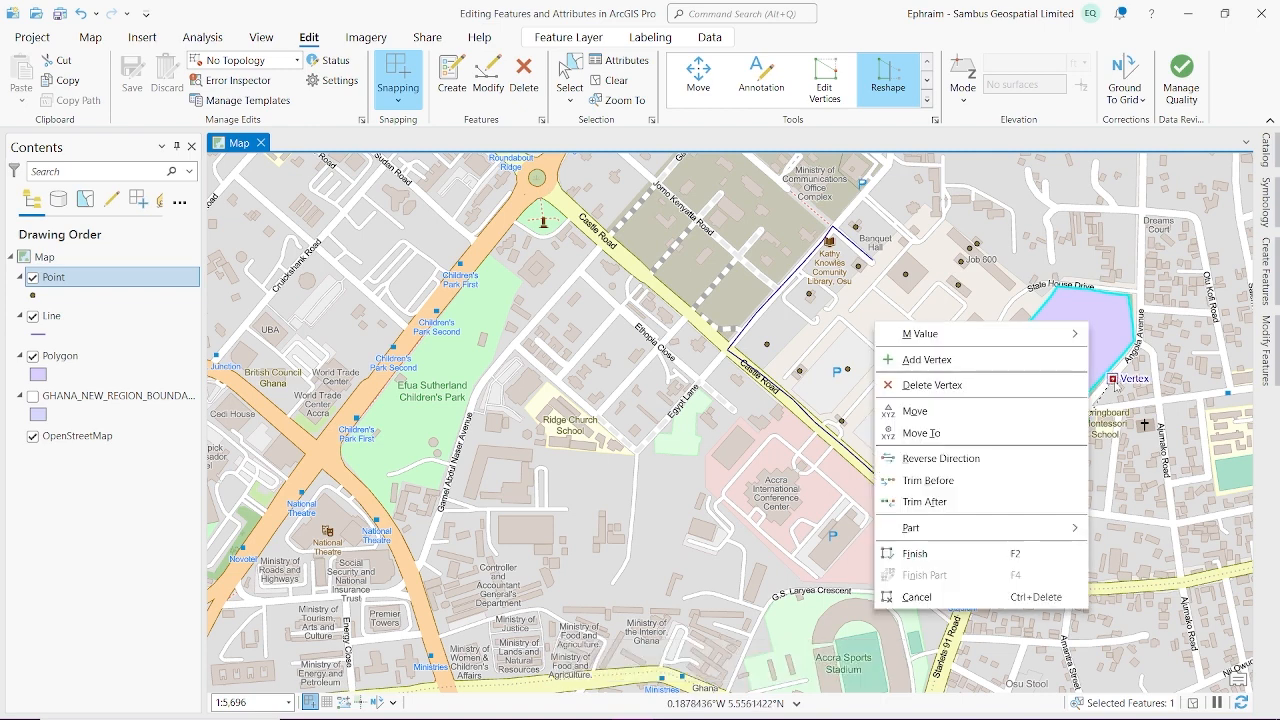
pyautogui.click(1050, 392)
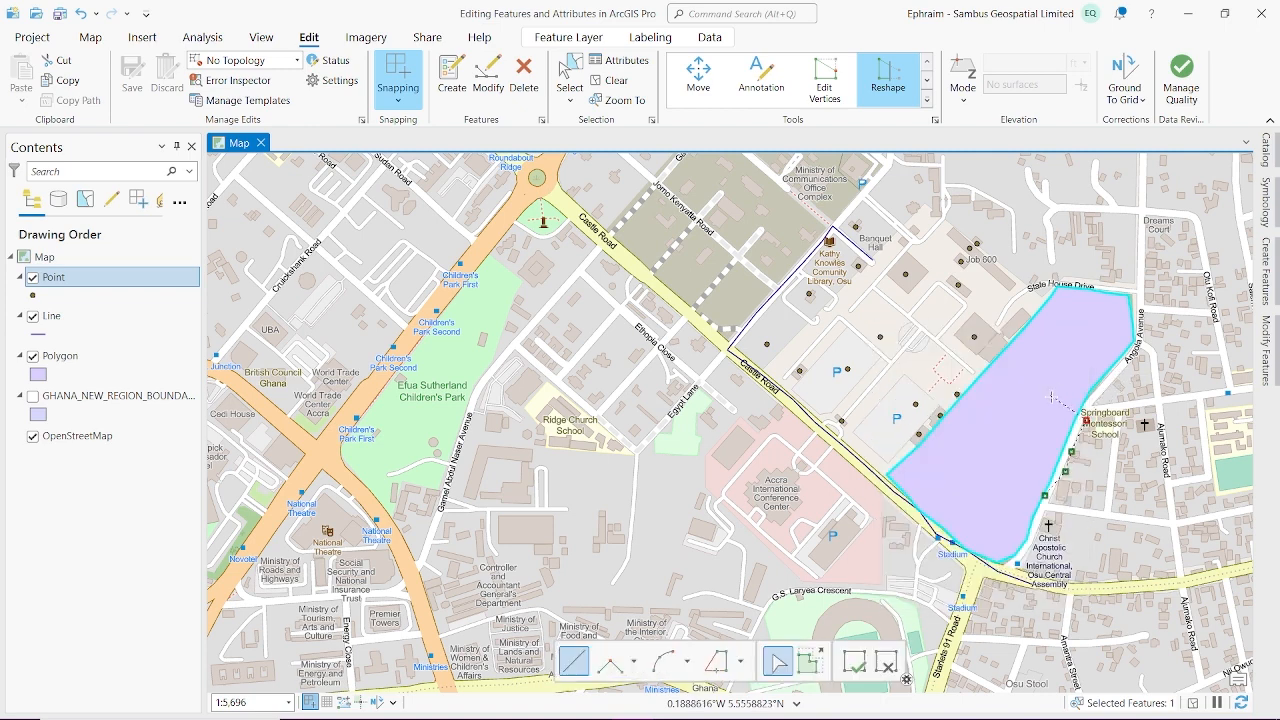
pyautogui.rightClick(1087, 420)
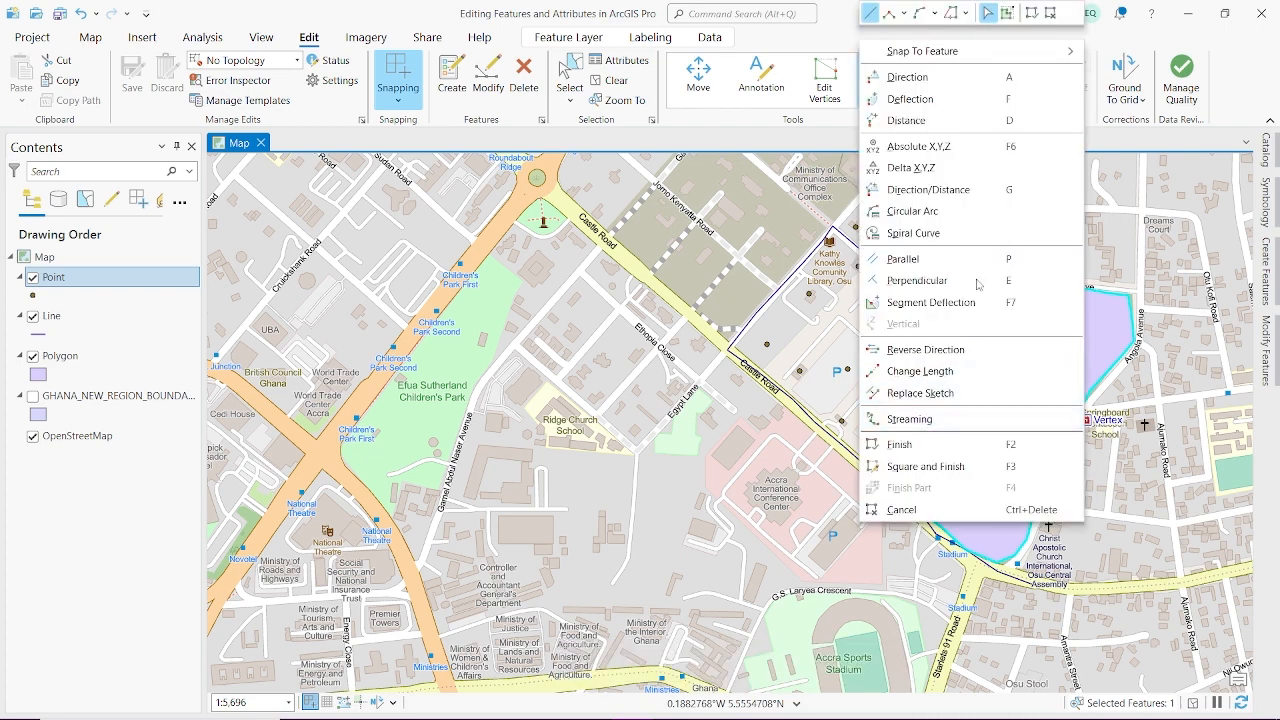
pyautogui.click(1143, 408)
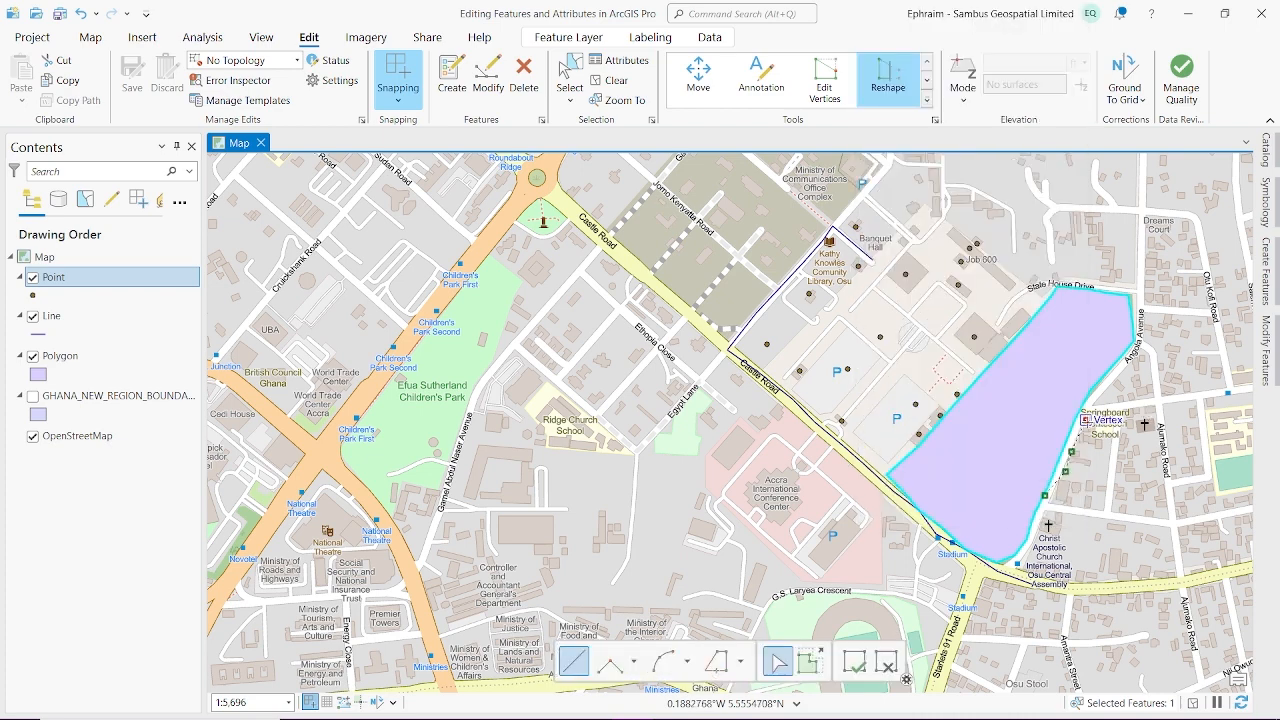
pyautogui.rightClick(1085, 423)
pyautogui.click(1083, 420)
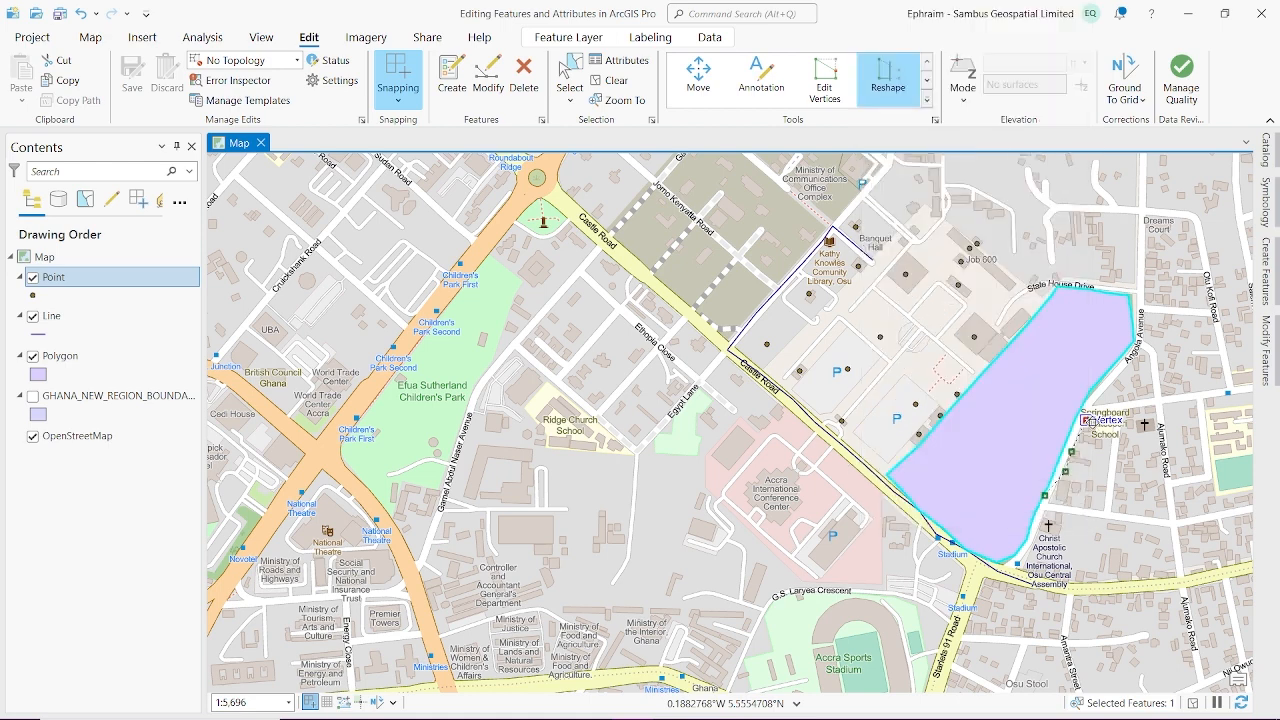
pyautogui.rightClick(1086, 420)
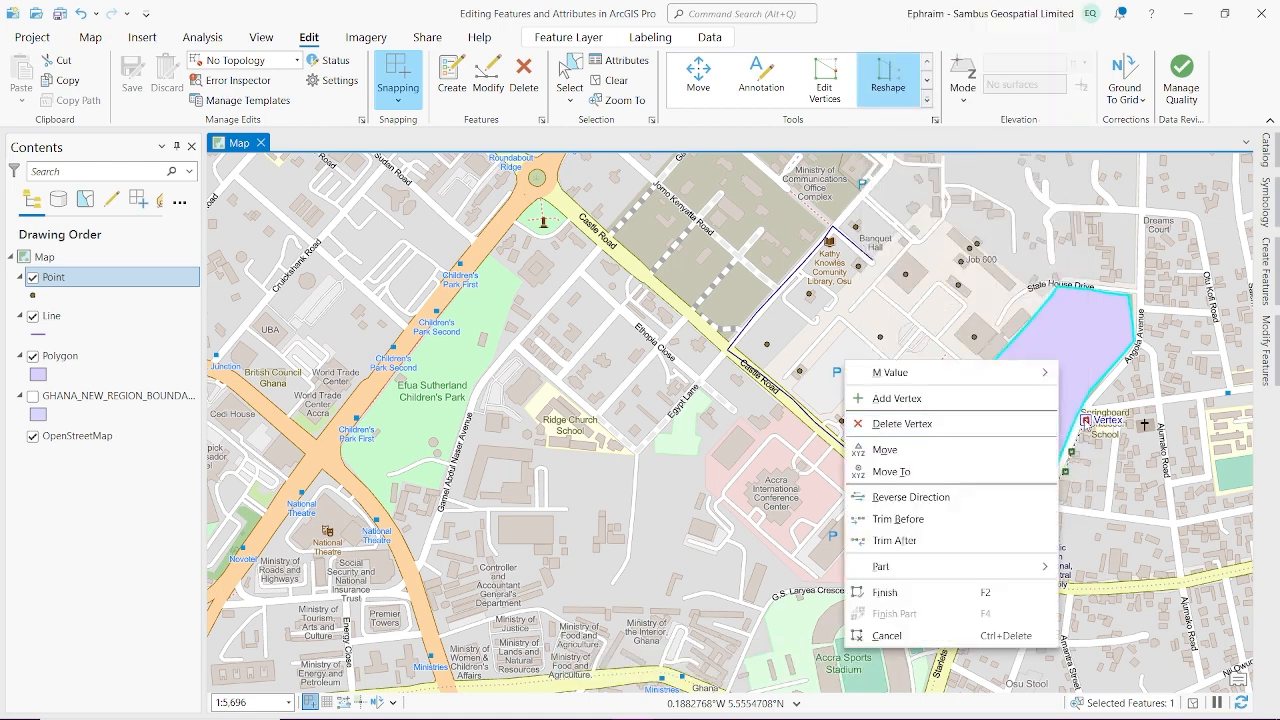
pyautogui.click(1050, 425)
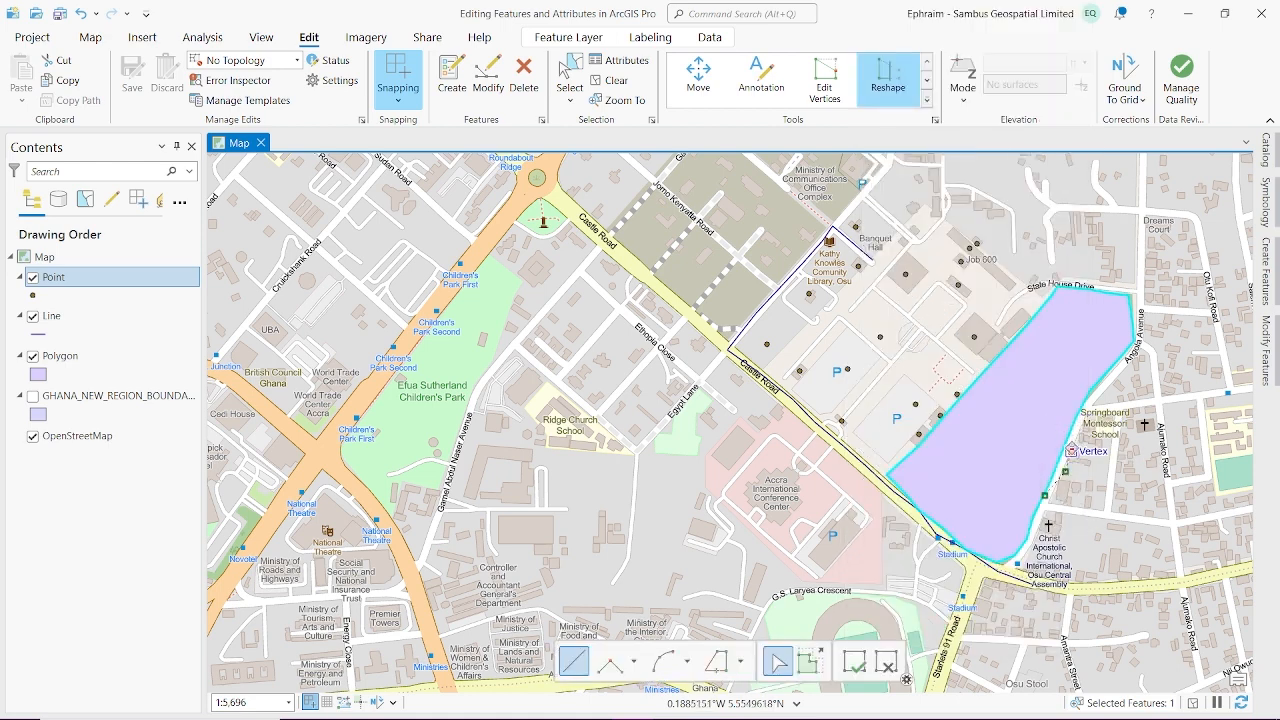
pyautogui.rightClick(1066, 451)
pyautogui.click(1056, 450)
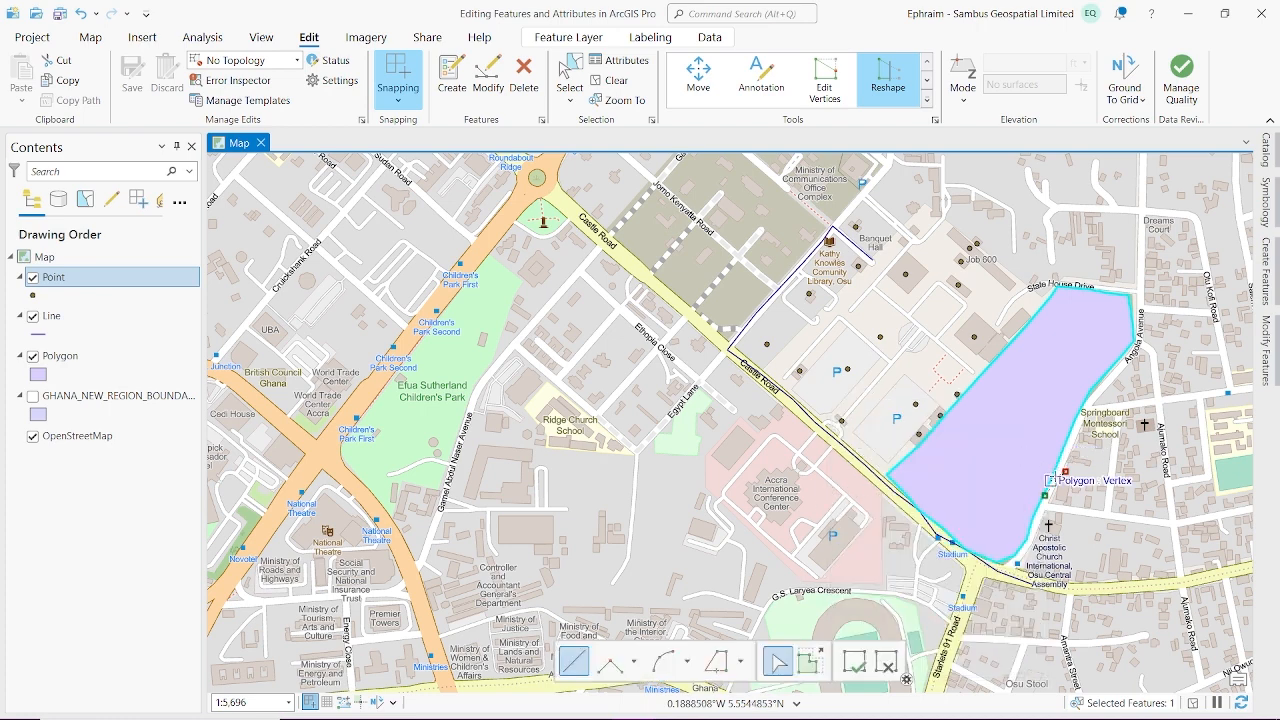
pyautogui.rightClick(1064, 466)
pyautogui.click(1025, 476)
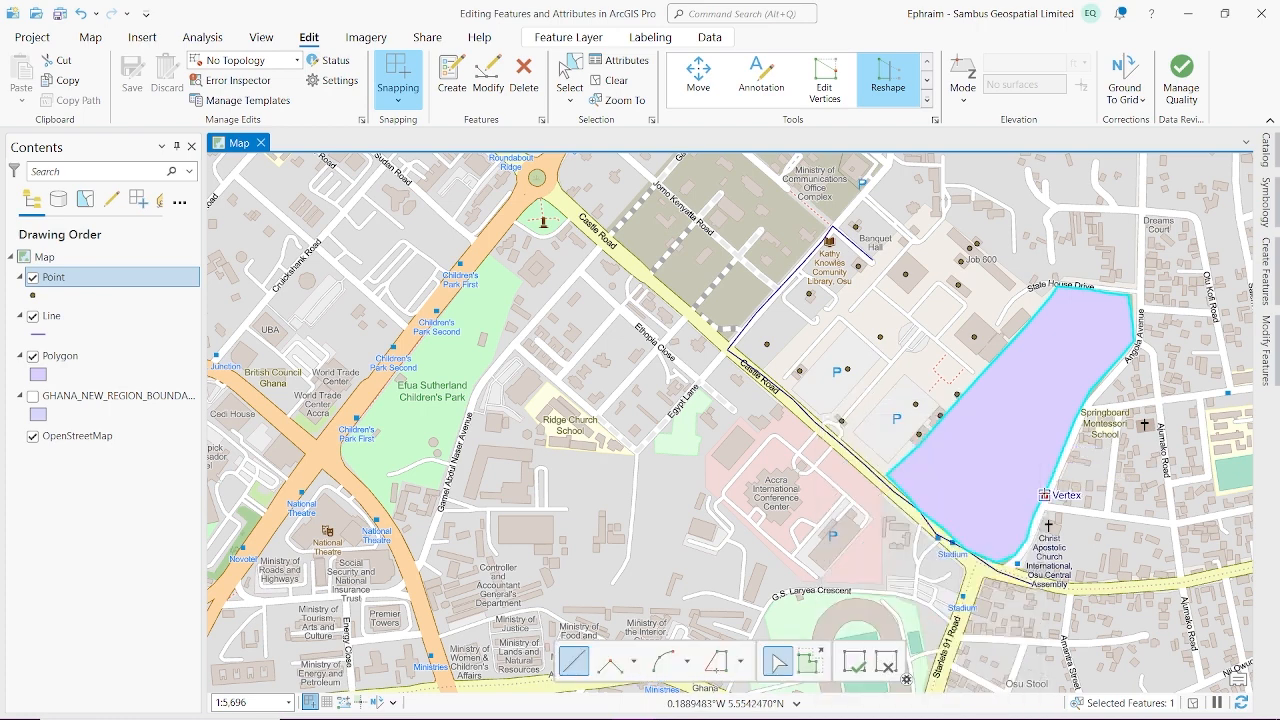
pyautogui.rightClick(1047, 498)
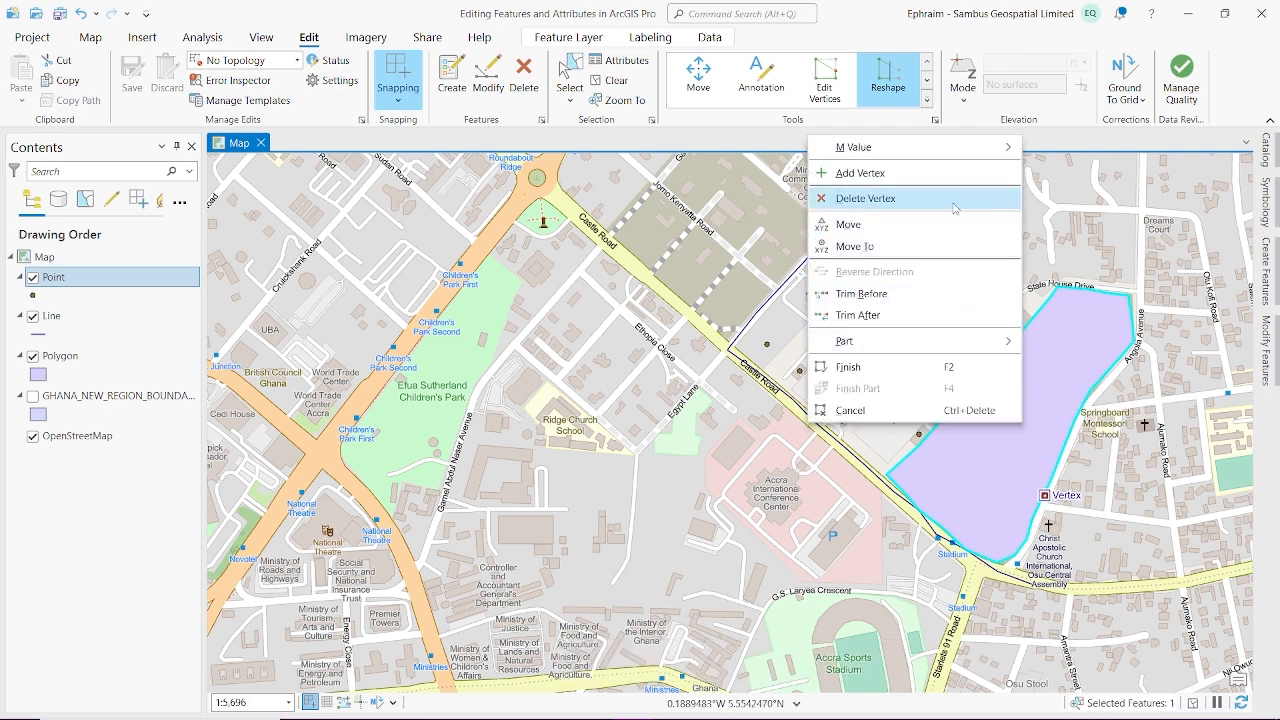
pyautogui.click(868, 199)
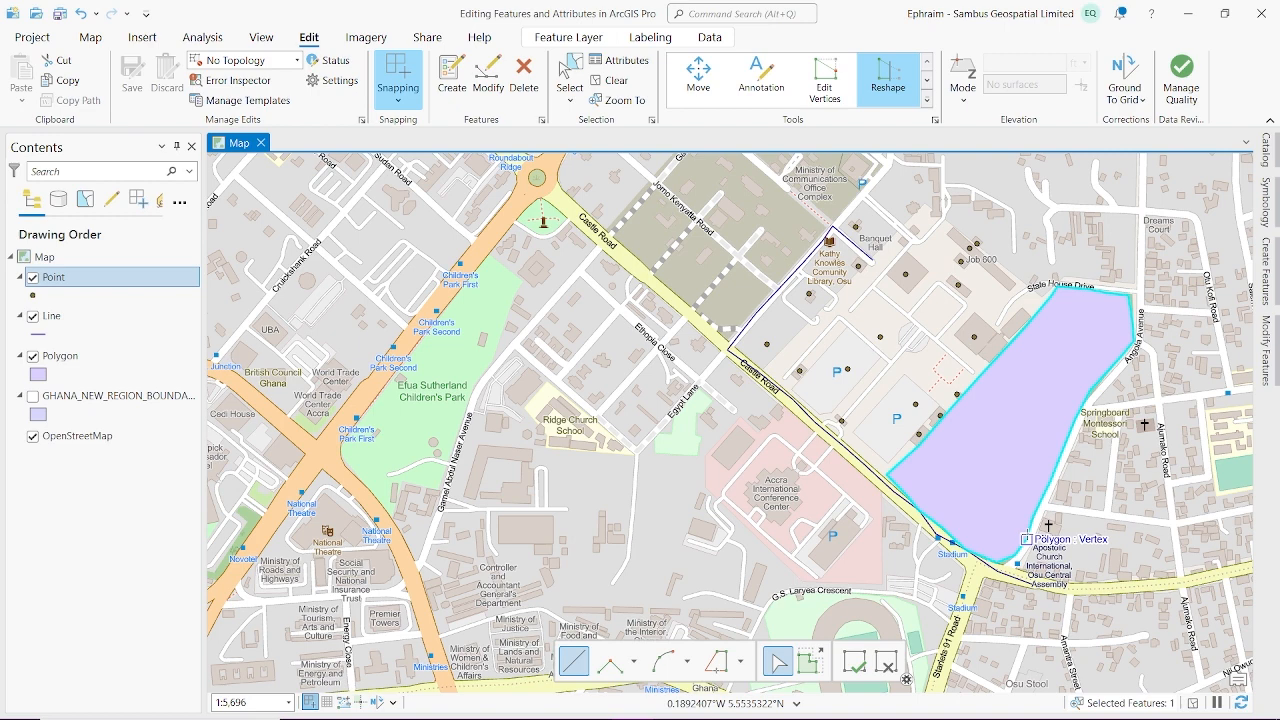
# Reshape the cemetery polygon outward past Springboard Montessori School, then reshape again to fill the notch up to the vertex near Angola Avenue.
pyautogui.click(1026, 538)
pyautogui.click(1096, 512)
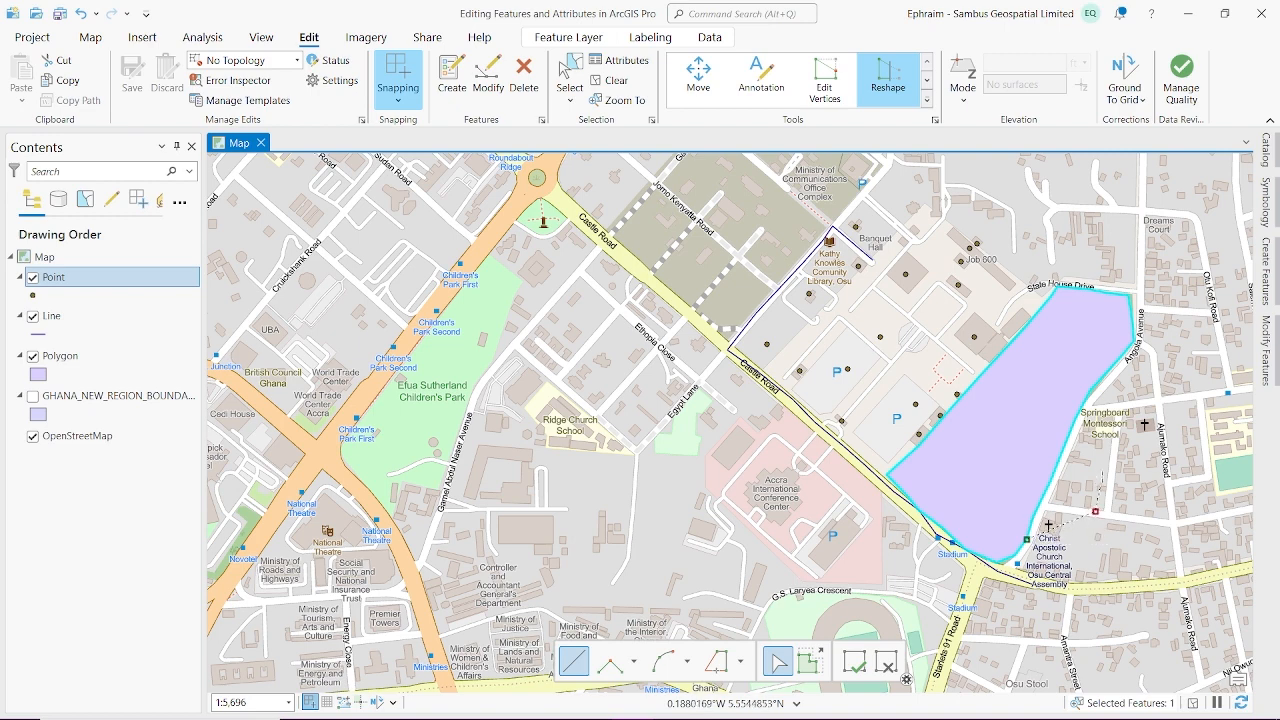
pyautogui.click(1105, 458)
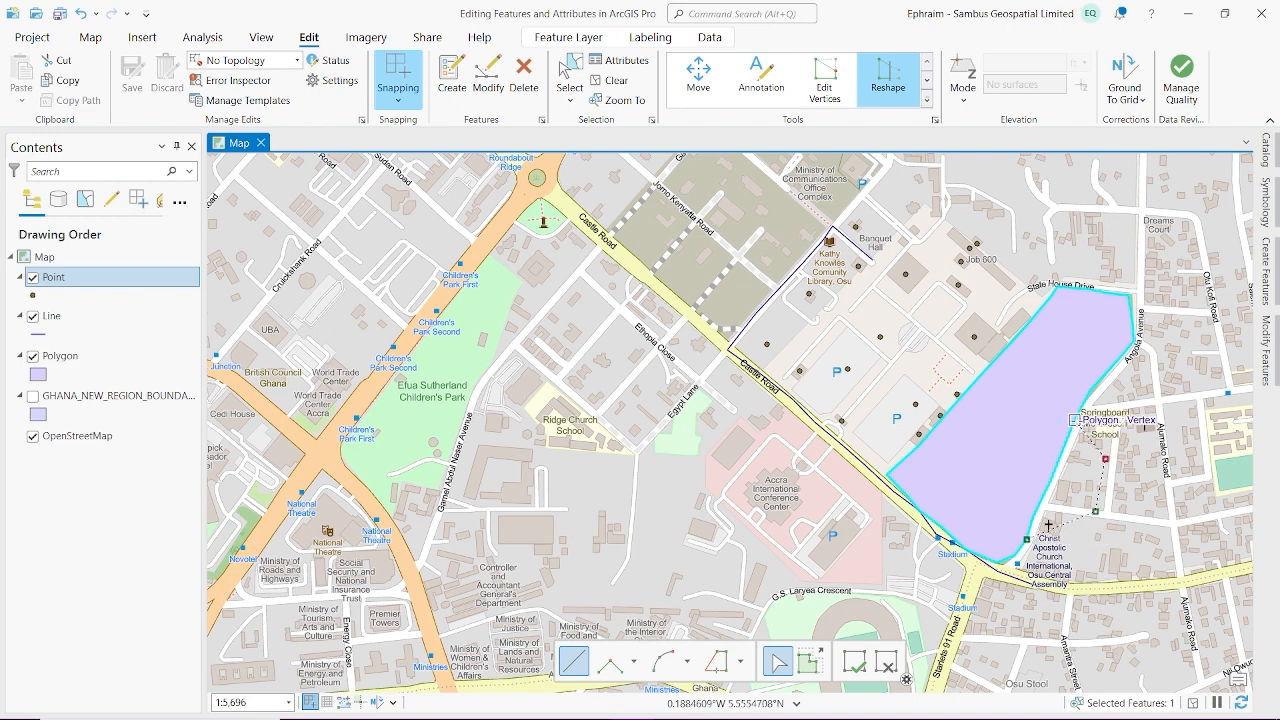
pyautogui.doubleClick(1074, 420)
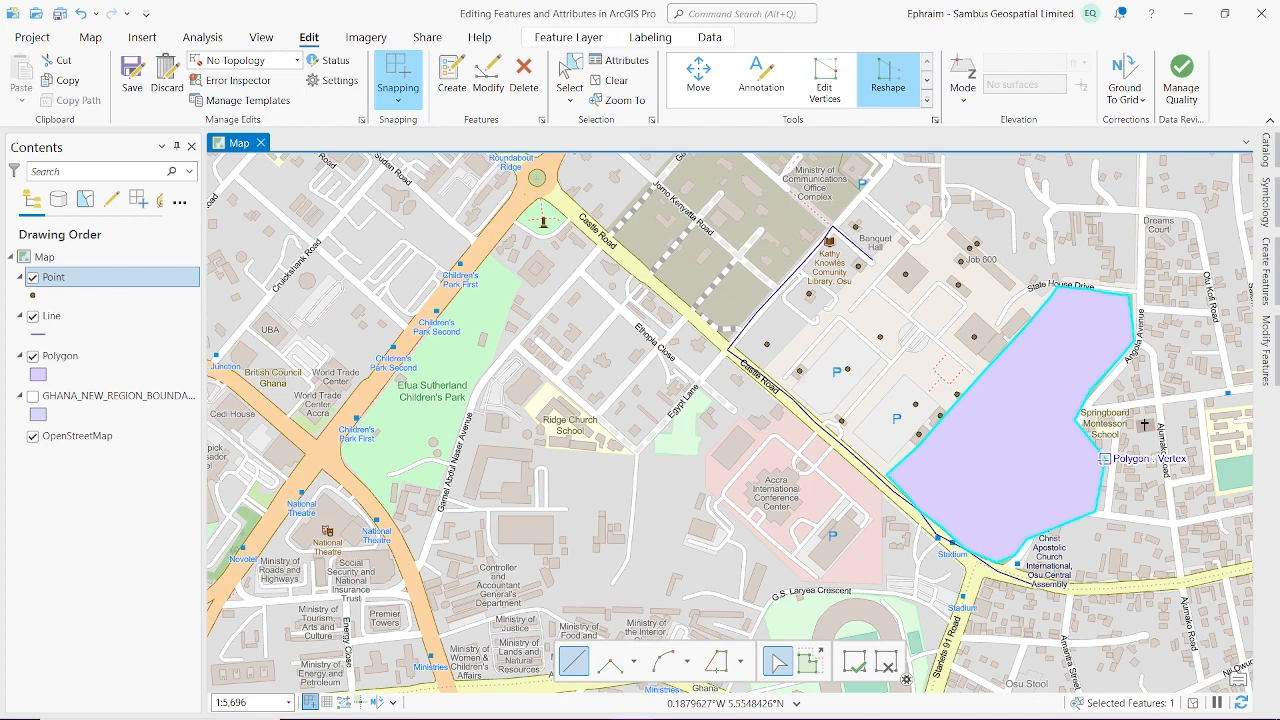
pyautogui.click(1104, 458)
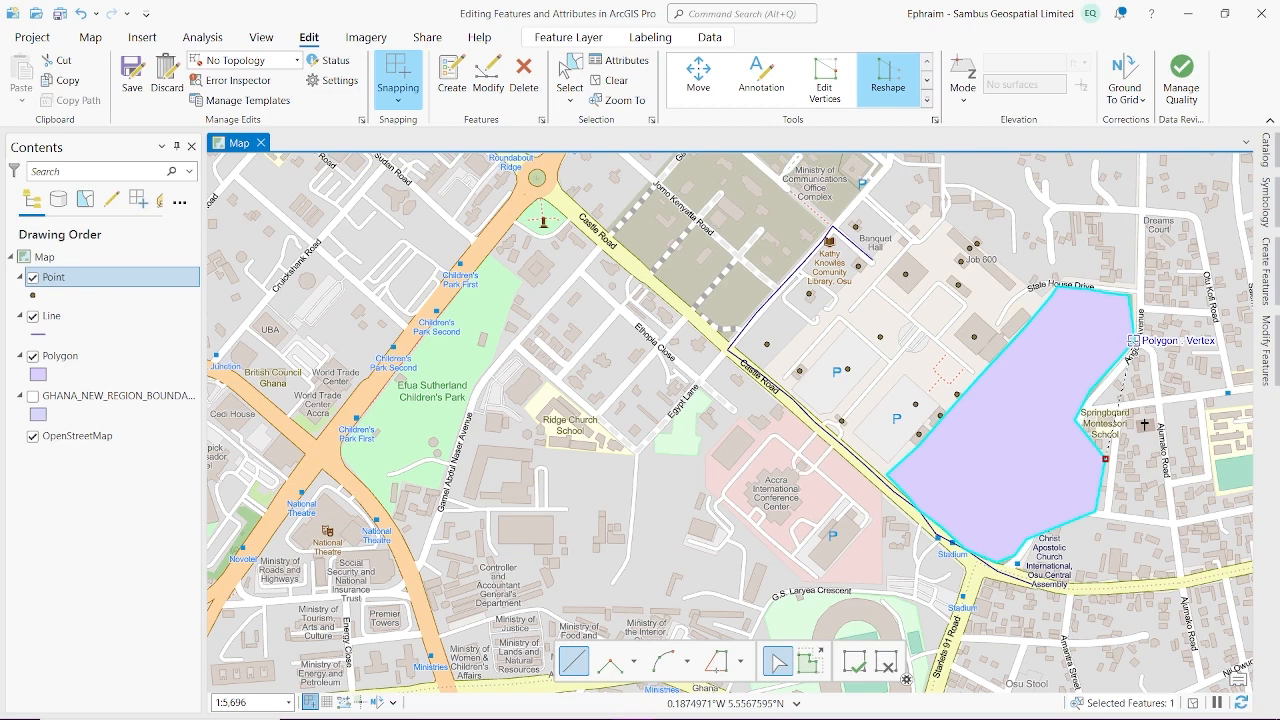
pyautogui.doubleClick(1131, 340)
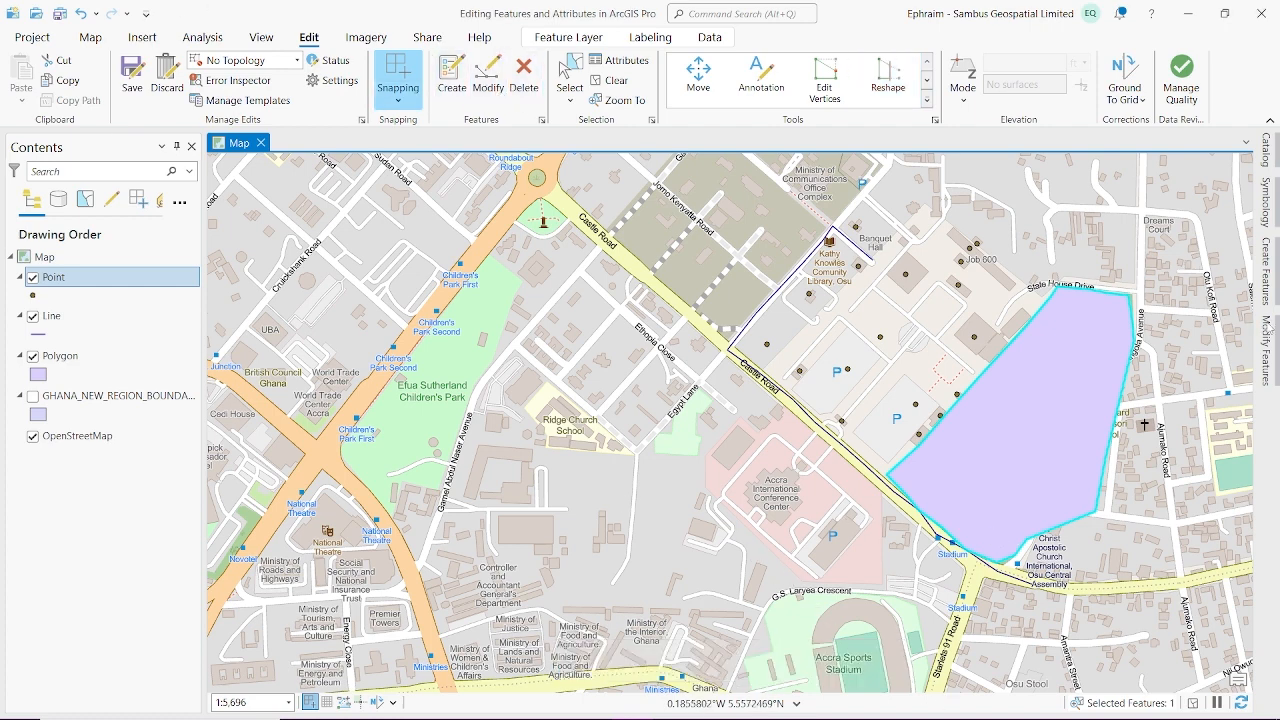
# Split the cemetery polygon with a straight line from the vertex midway along its northwest edge to its southeast corner vertex.
pyautogui.click(1265, 350)
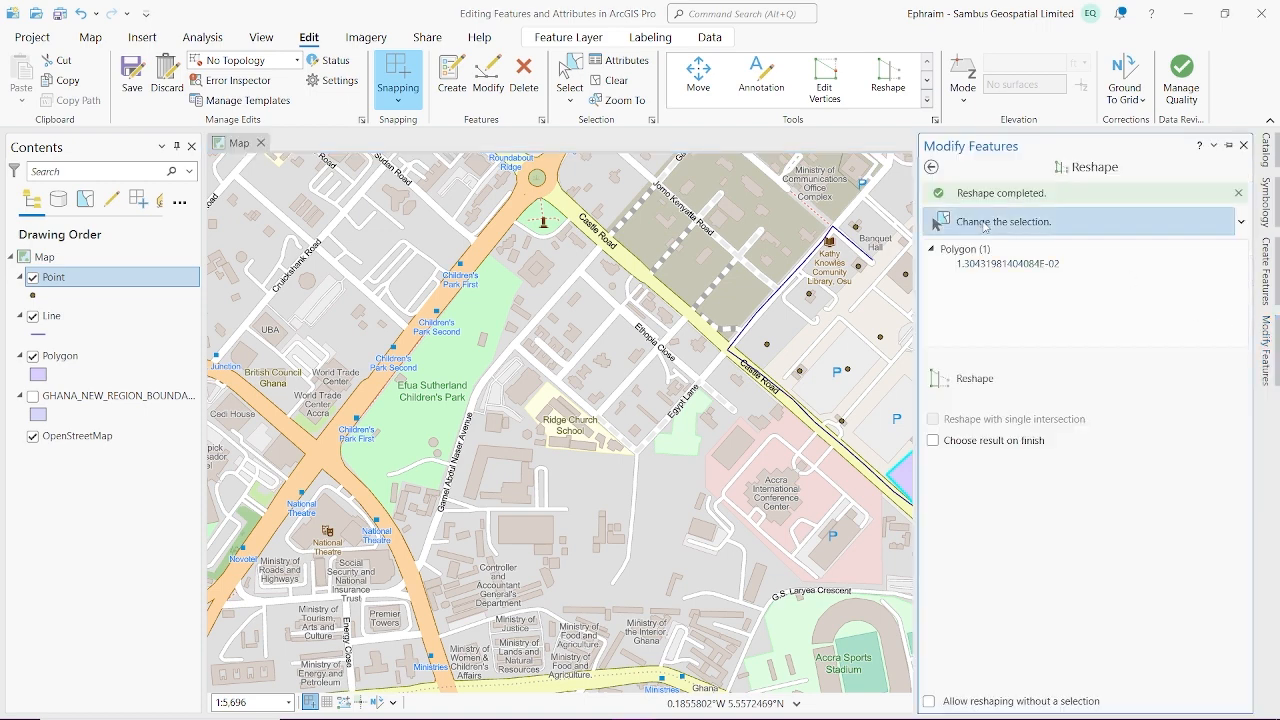
pyautogui.click(931, 167)
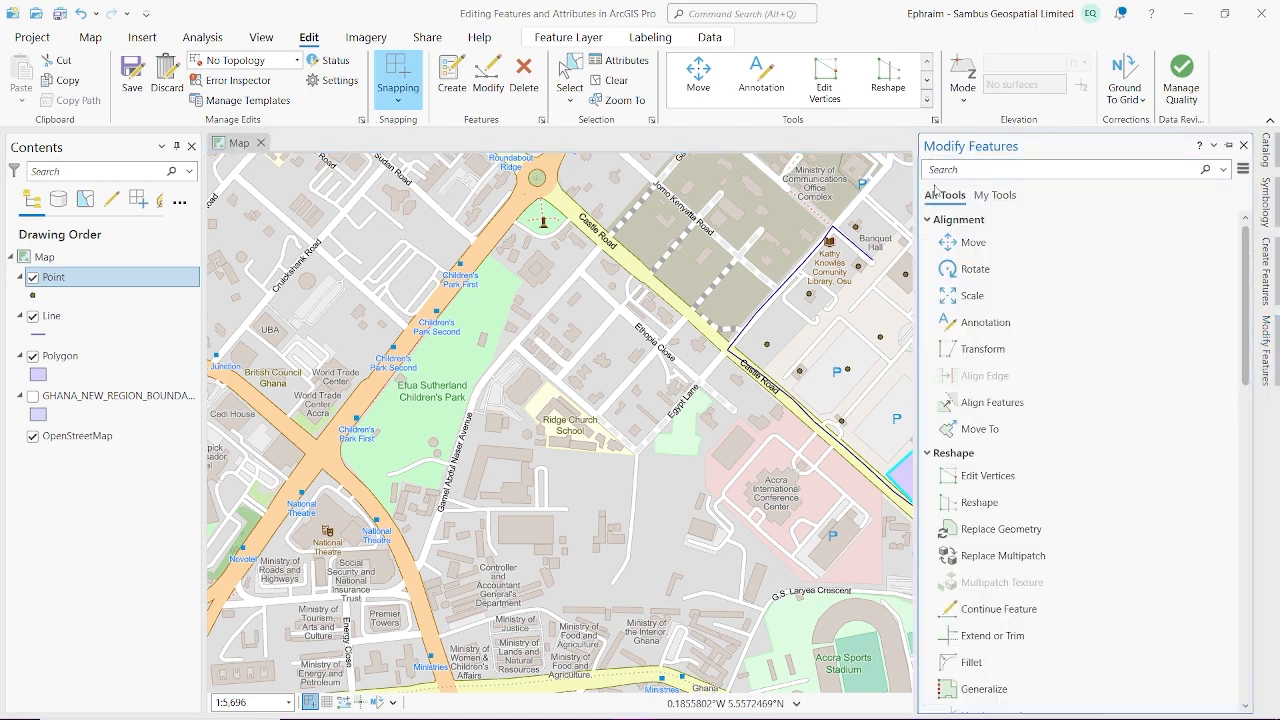
pyautogui.scroll(-1, 997, 312)
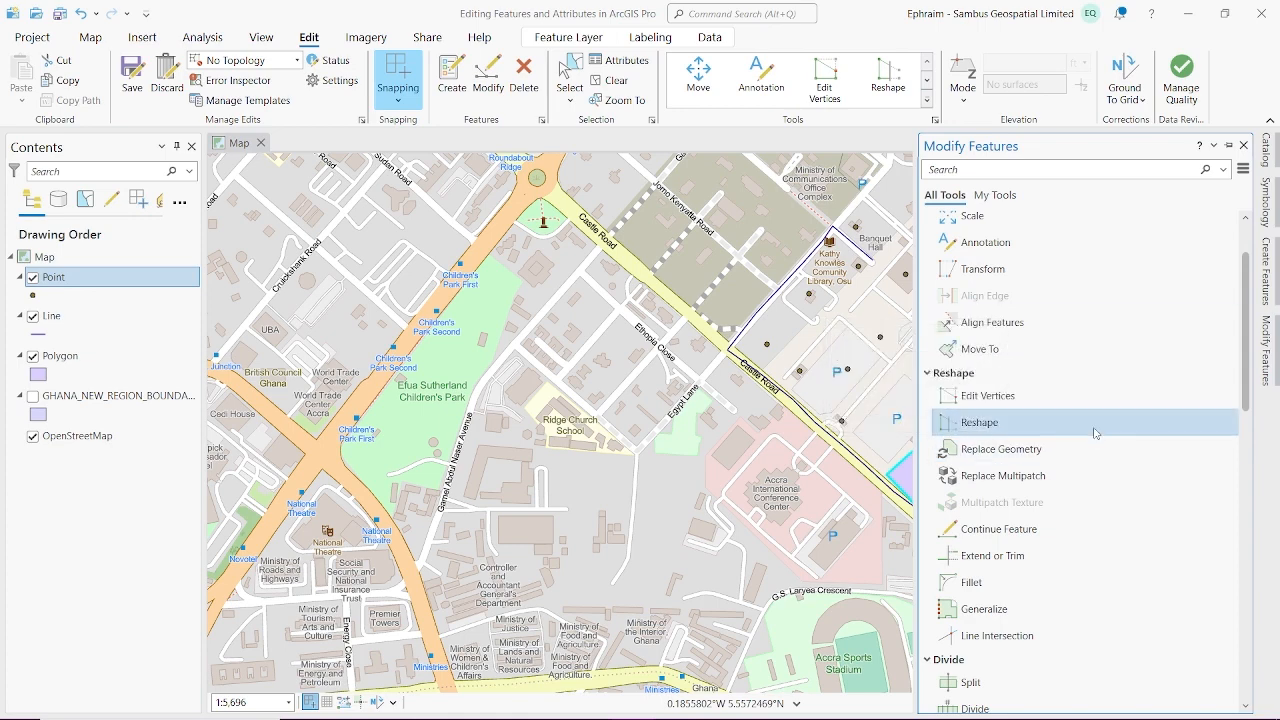
pyautogui.scroll(-3, 1095, 433)
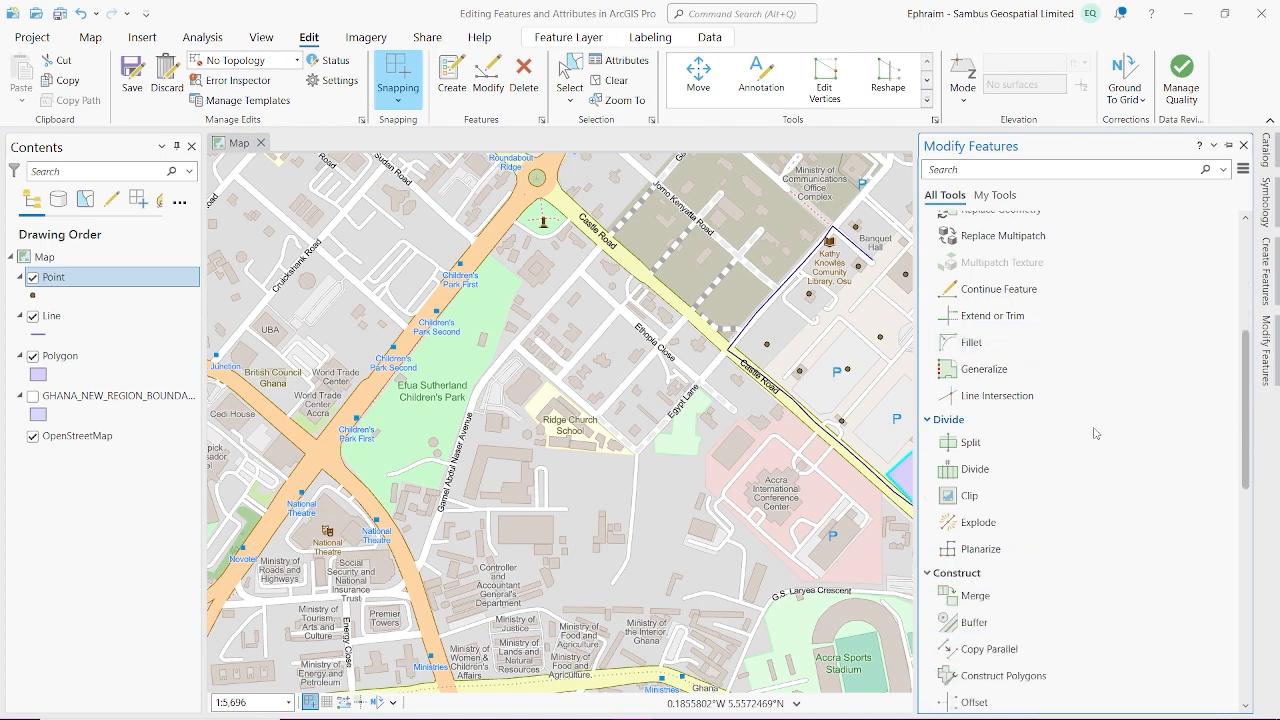
pyautogui.click(1035, 445)
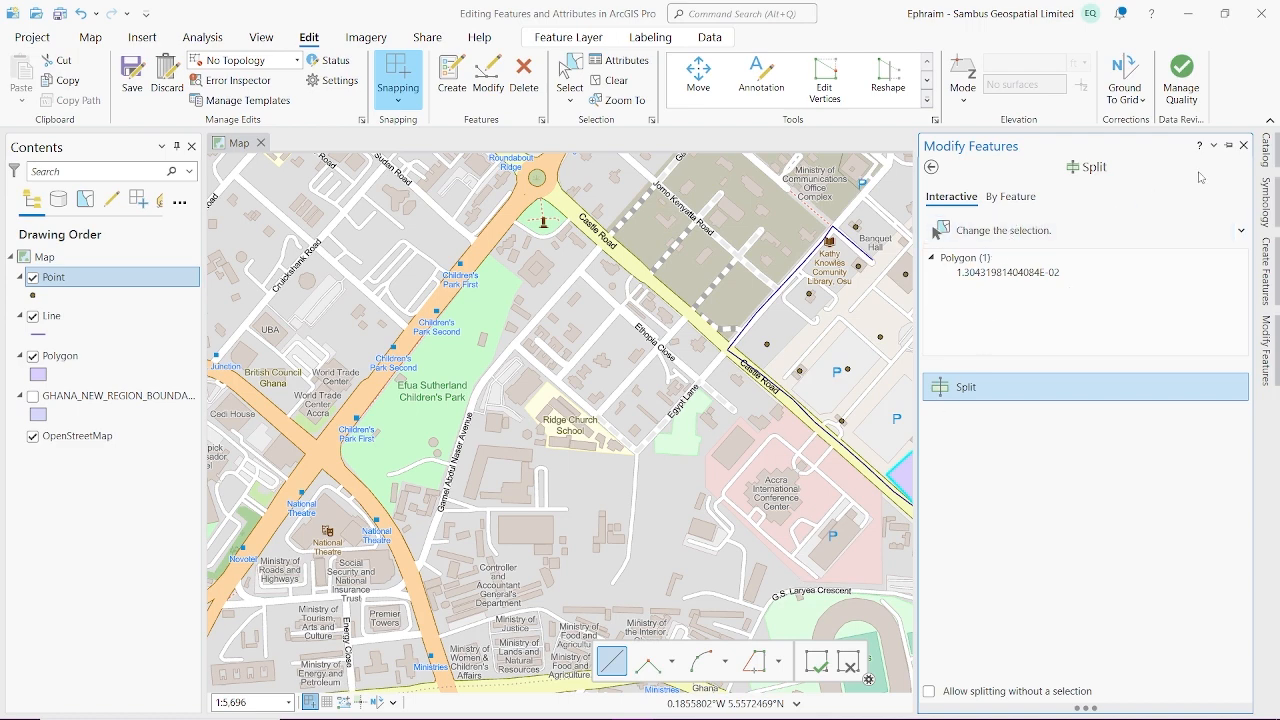
pyautogui.click(1229, 145)
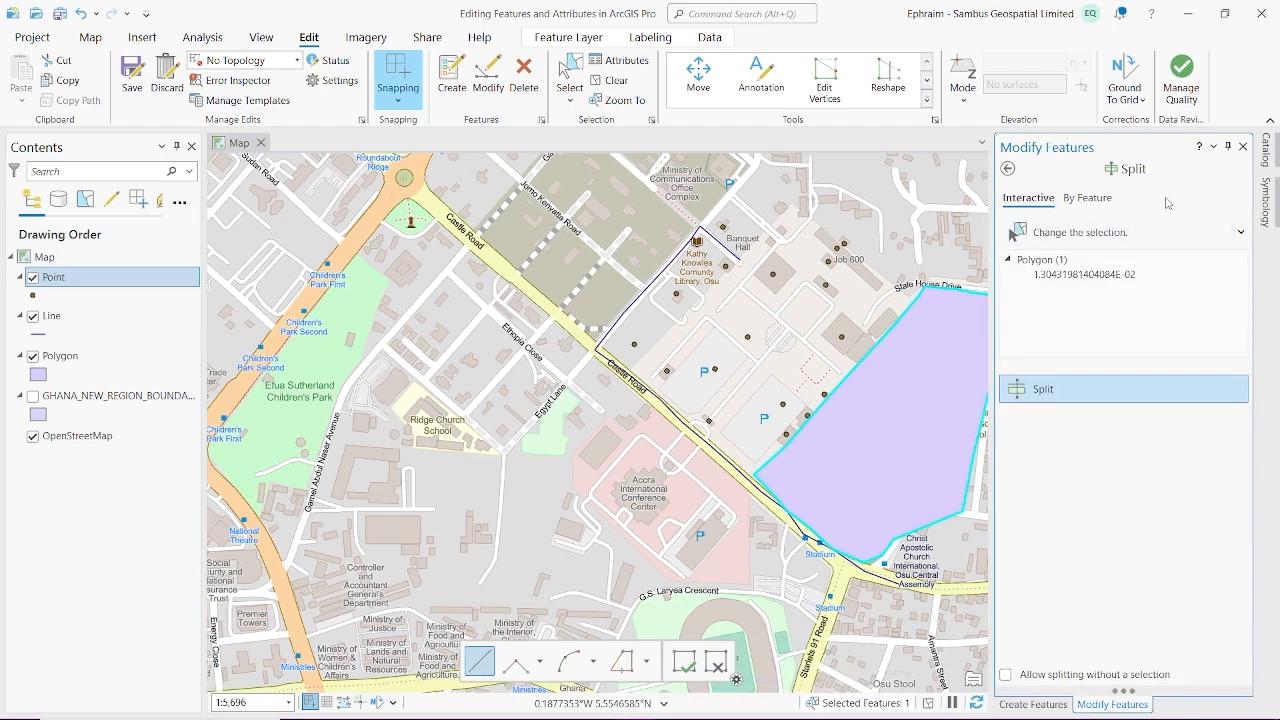
pyautogui.click(1229, 145)
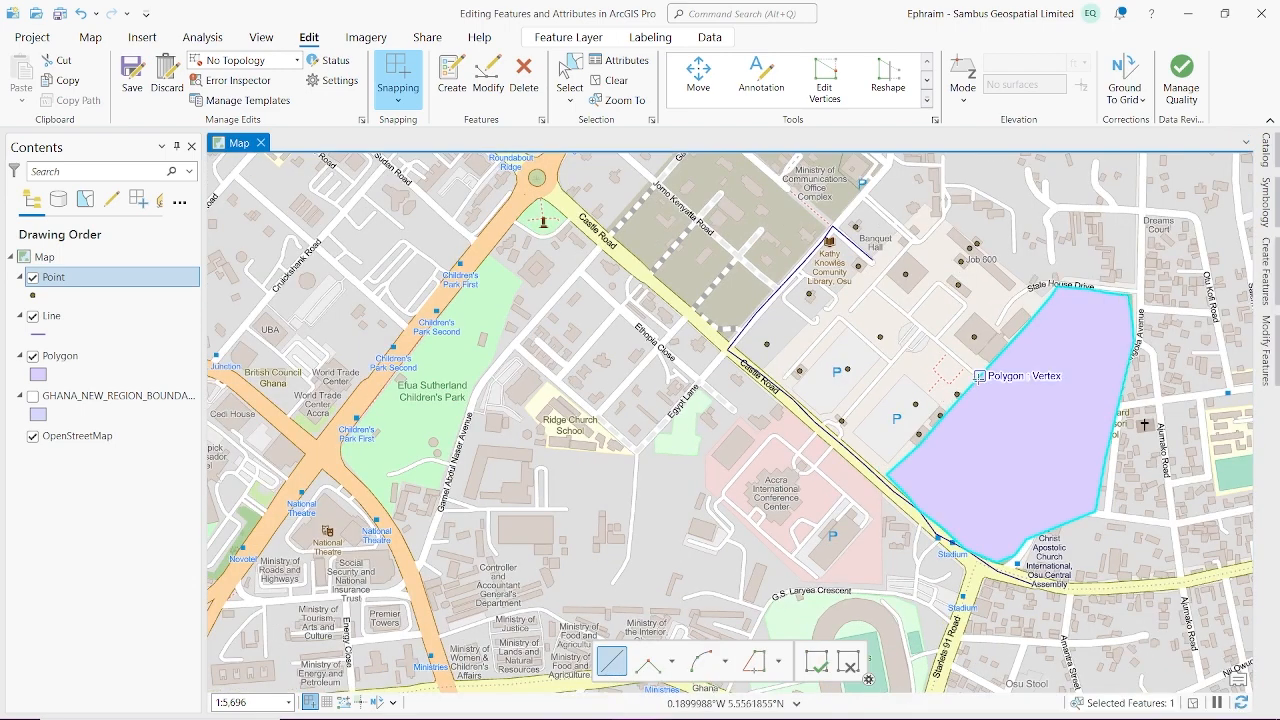
pyautogui.click(979, 376)
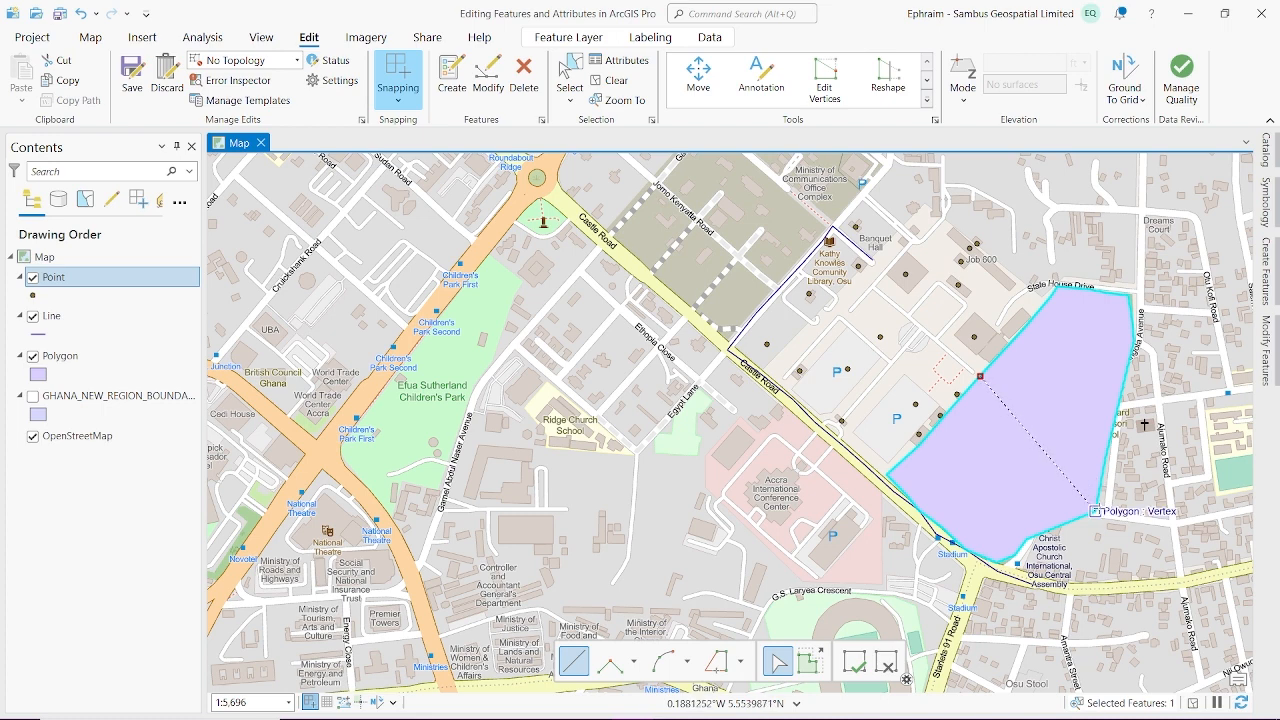
pyautogui.doubleClick(1093, 511)
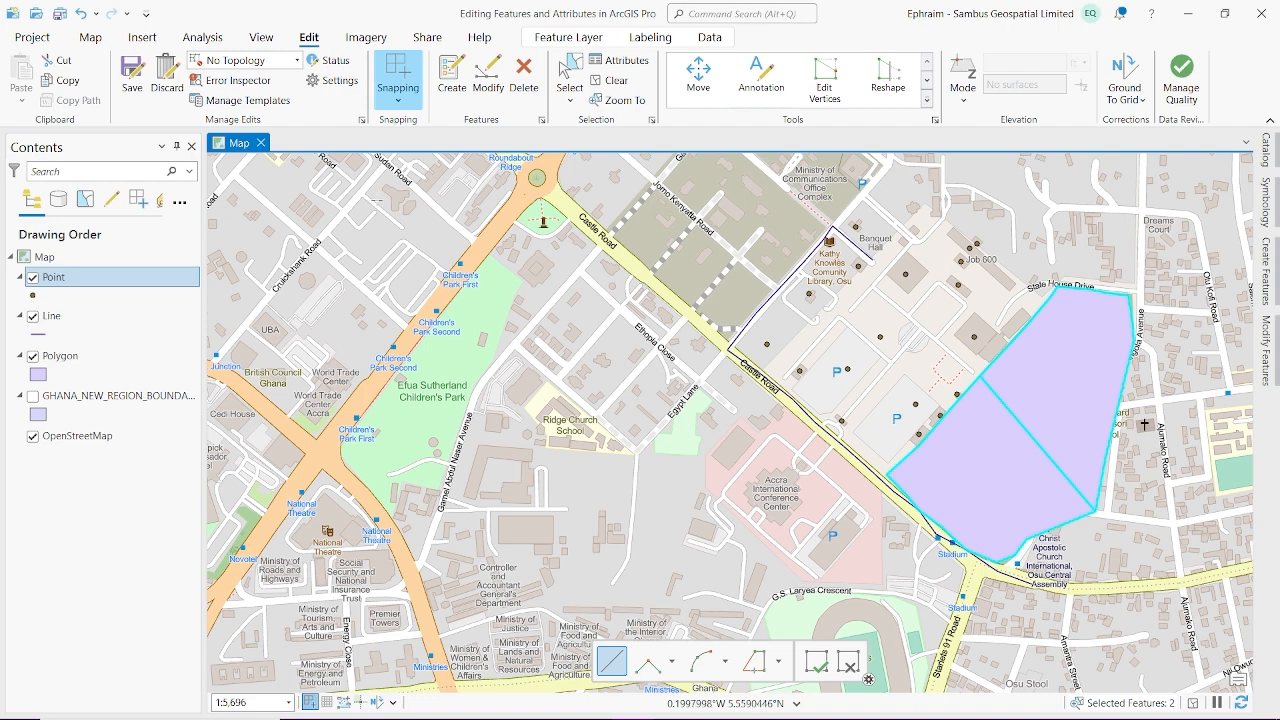
# Save the split edits and inspect the two cemetery pieces individually through their pop-up.
pyautogui.click(128, 78)
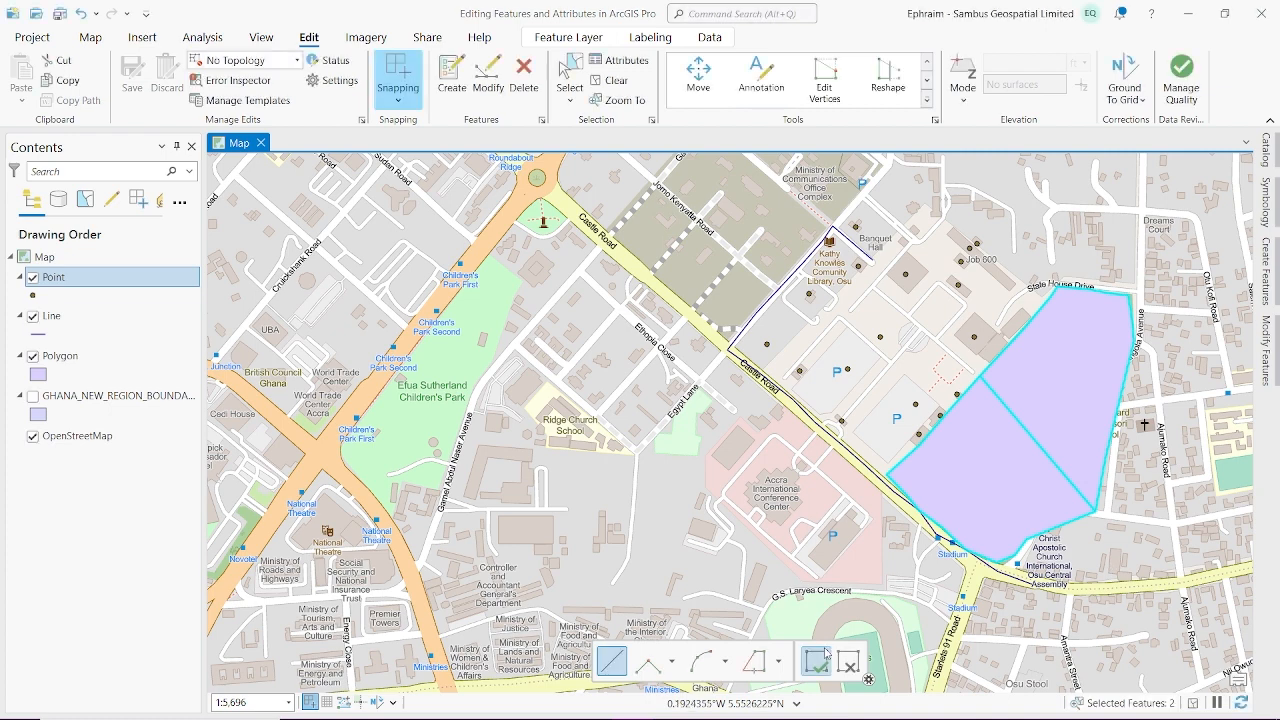
pyautogui.click(993, 487)
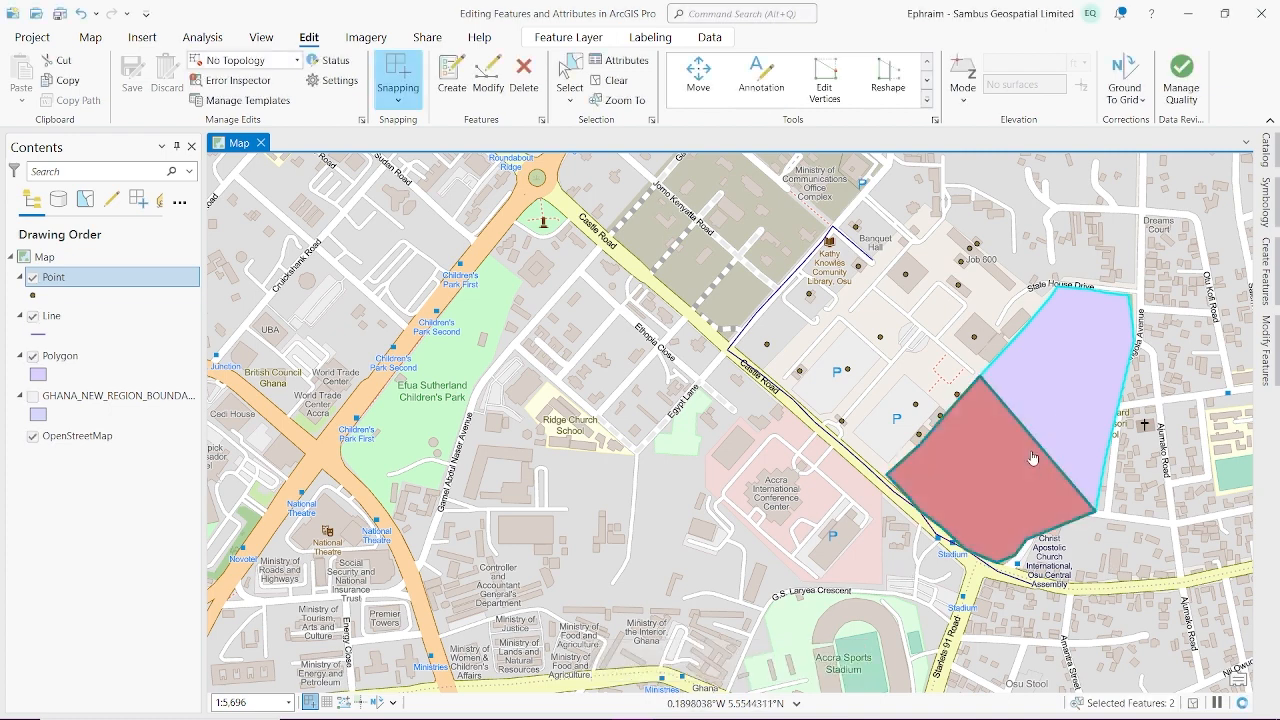
pyautogui.click(1063, 390)
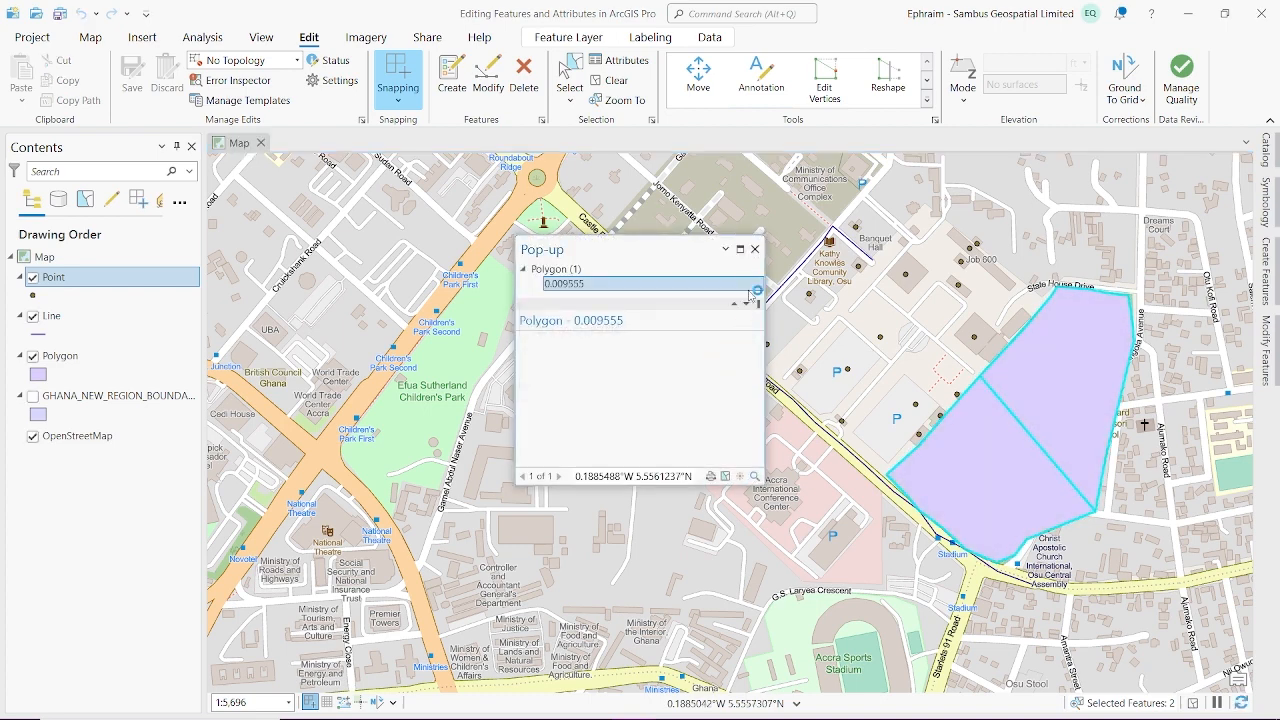
pyautogui.click(755, 249)
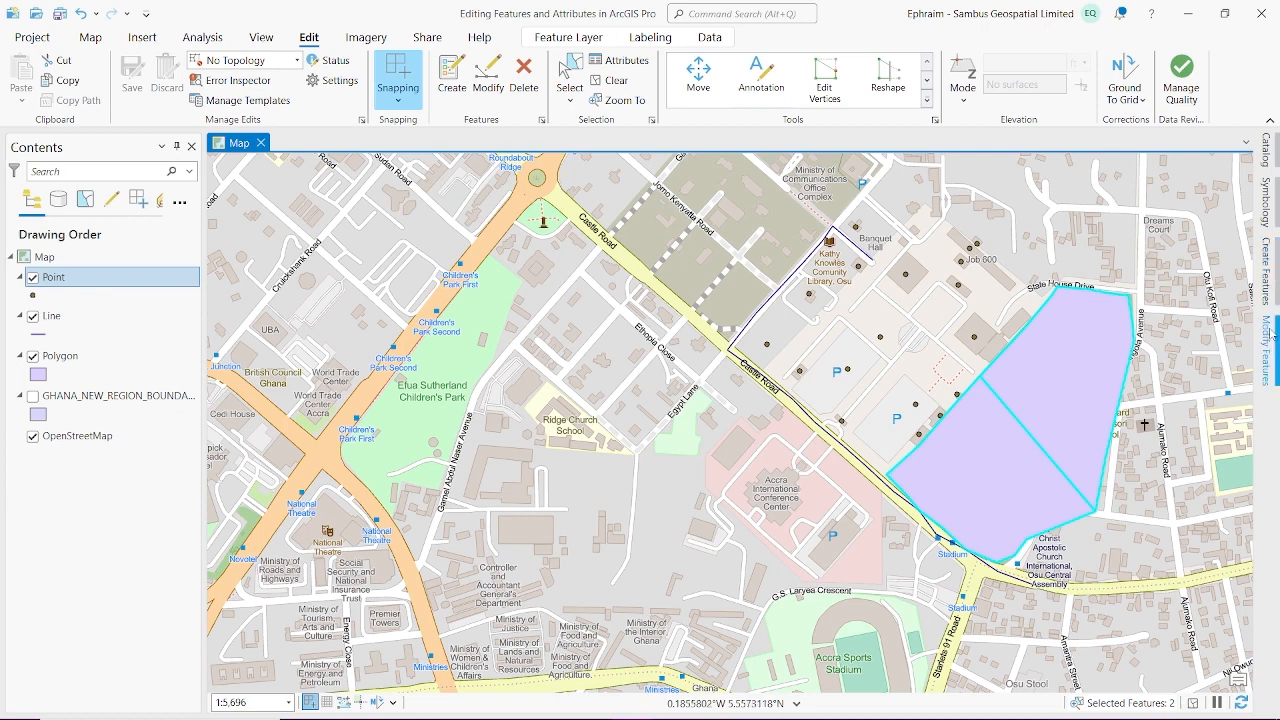
# Merge the two selected cemetery pieces into one existing feature of the Polygon layer, preserving the first listed feature.
pyautogui.click(1265, 350)
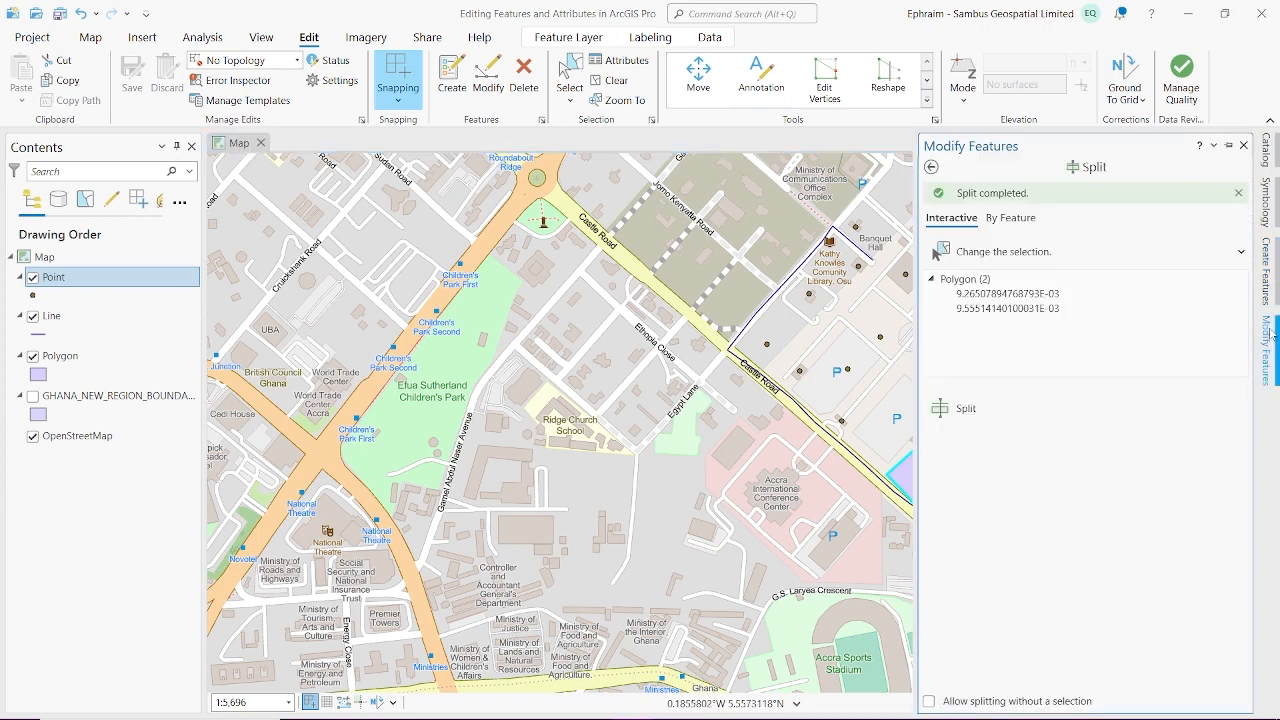
pyautogui.click(932, 167)
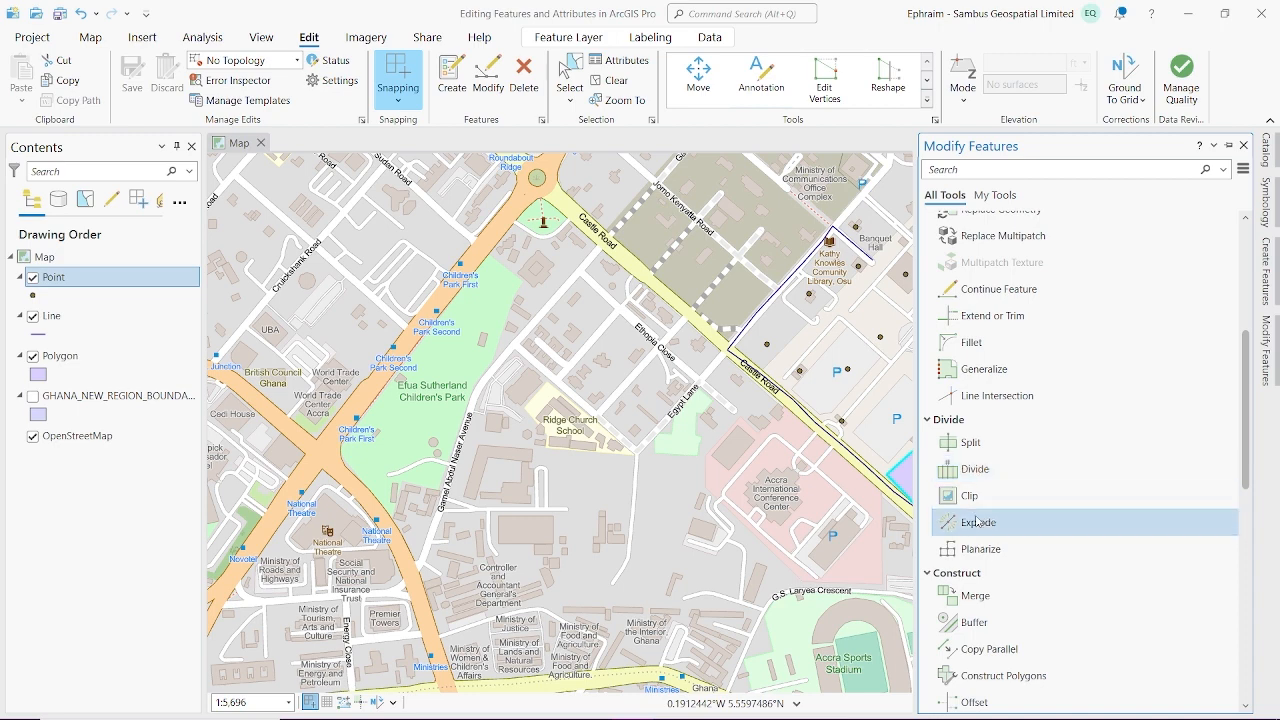
pyautogui.scroll(-1, 978, 521)
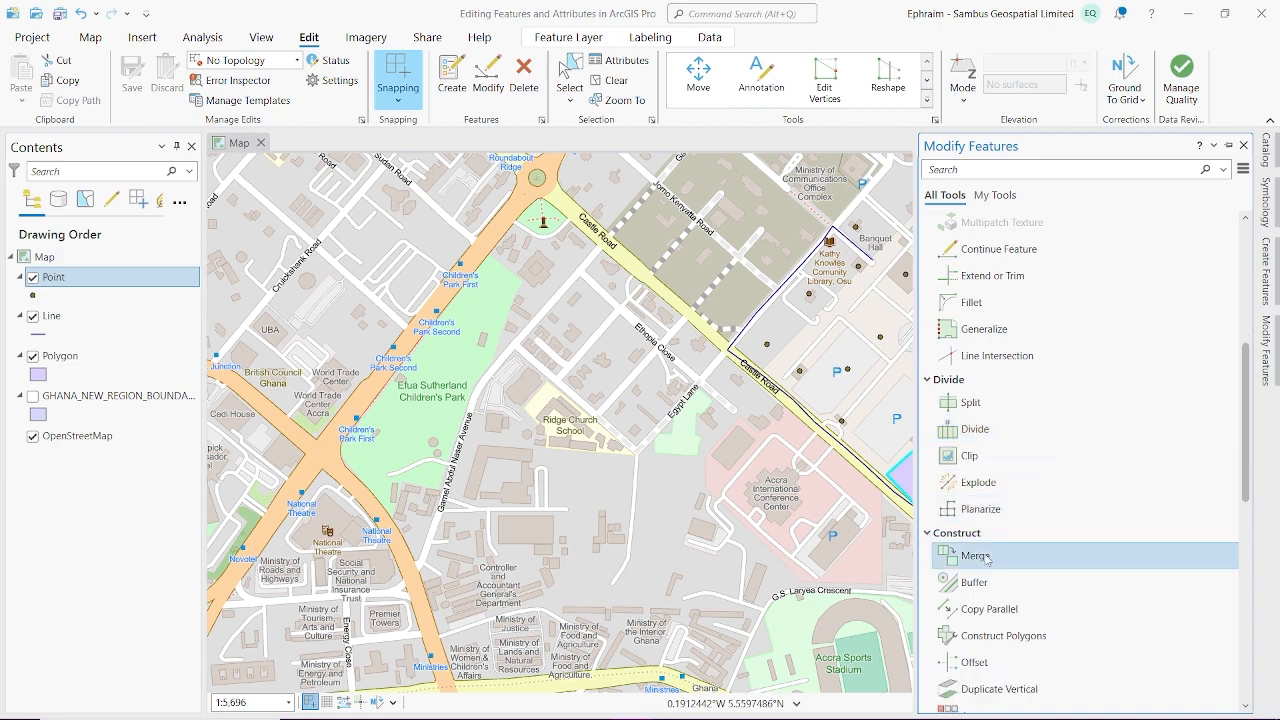
pyautogui.click(1025, 555)
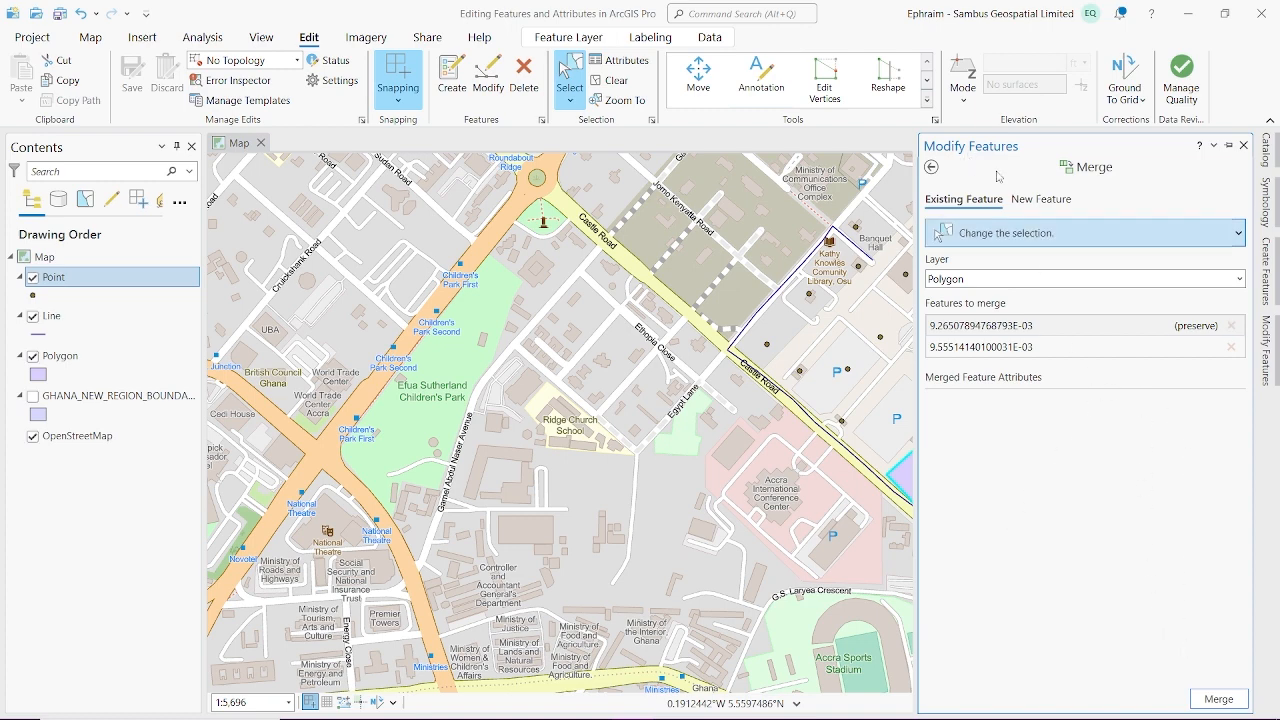
pyautogui.click(1229, 145)
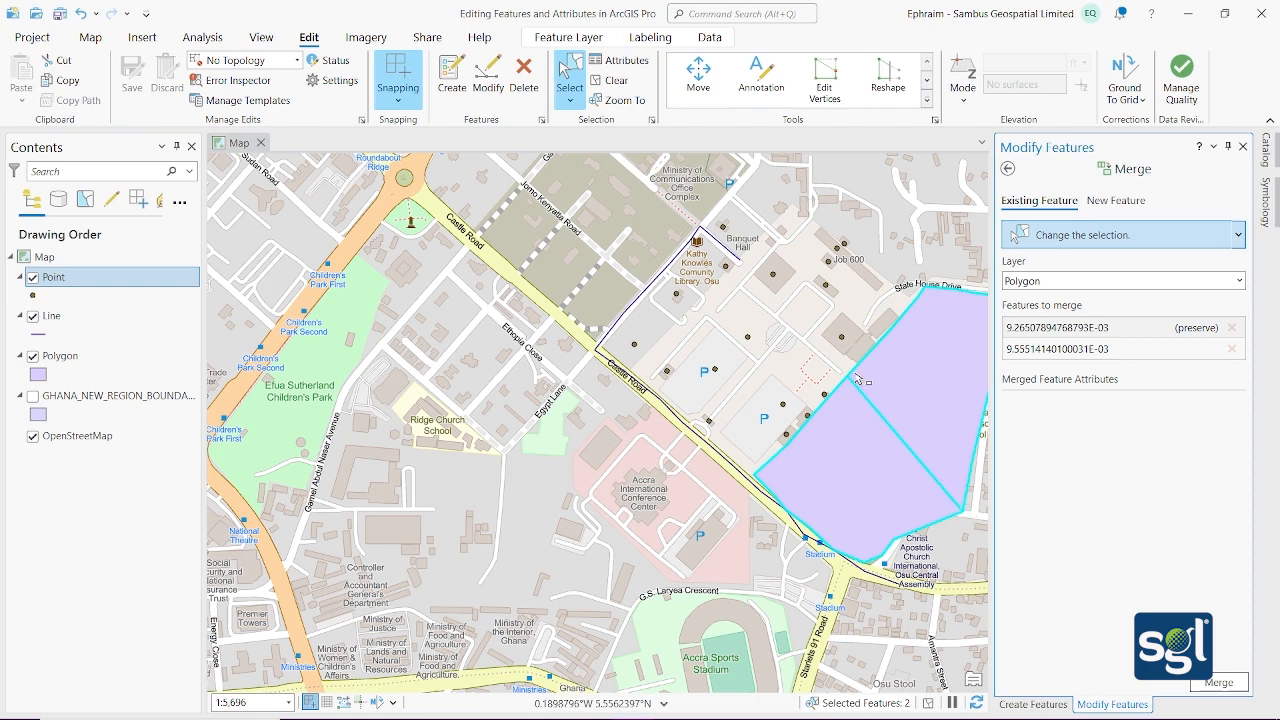
pyautogui.click(1212, 684)
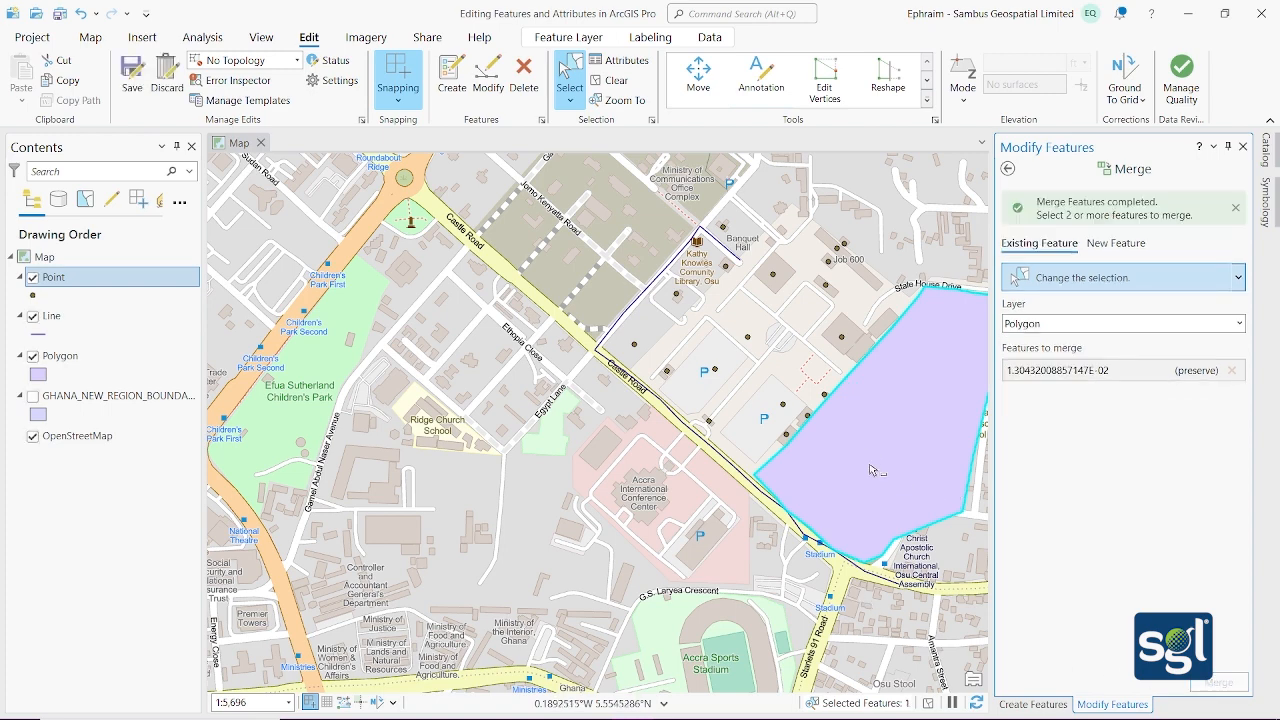
# Save the merge edit with the Modify Features pane tucked away, and clear the selection.
pyautogui.click(1228, 146)
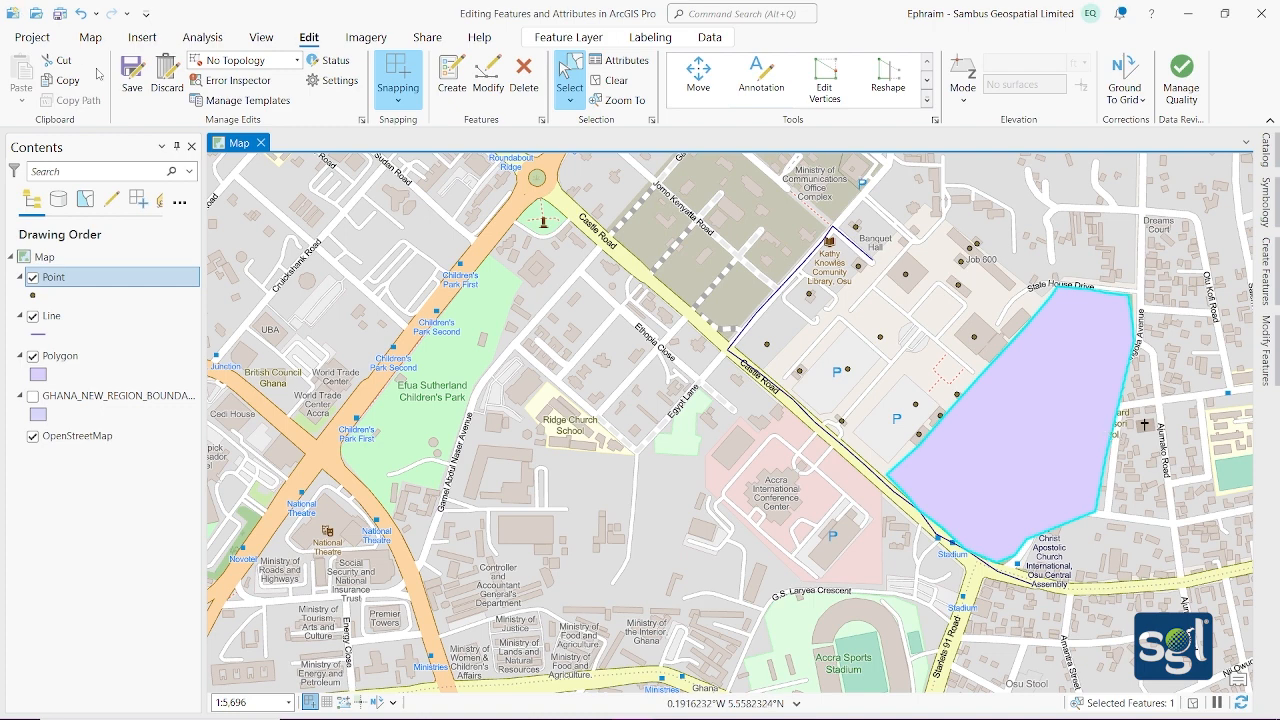
pyautogui.click(134, 80)
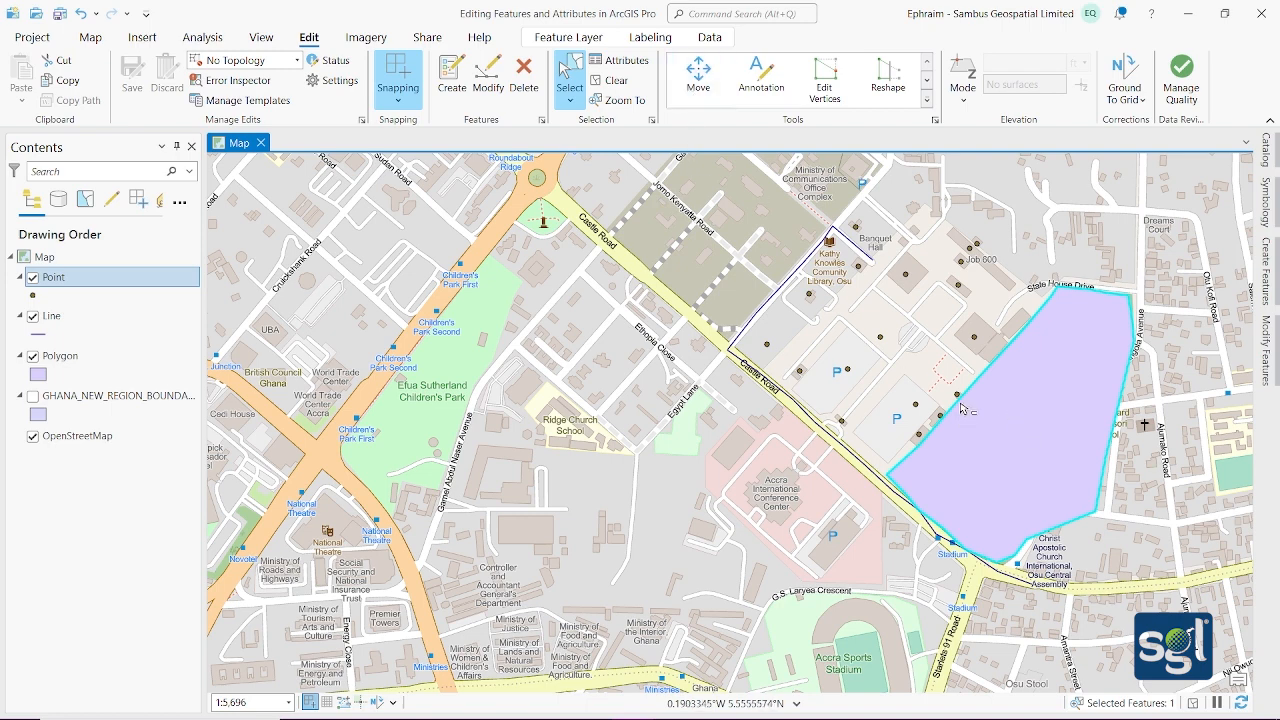
pyautogui.click(609, 80)
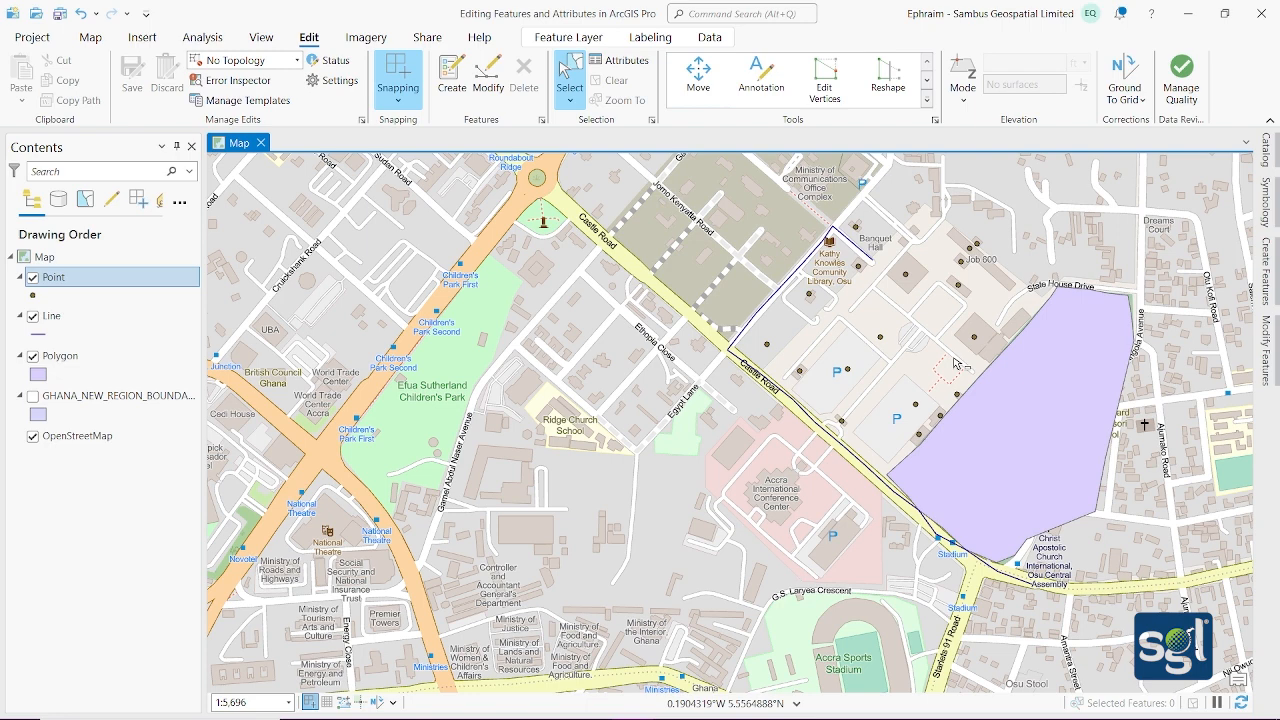
# Review the attribute tables of the Point, Polygon and Line layers one after another, closing each after viewing.
pyautogui.click(178, 285)
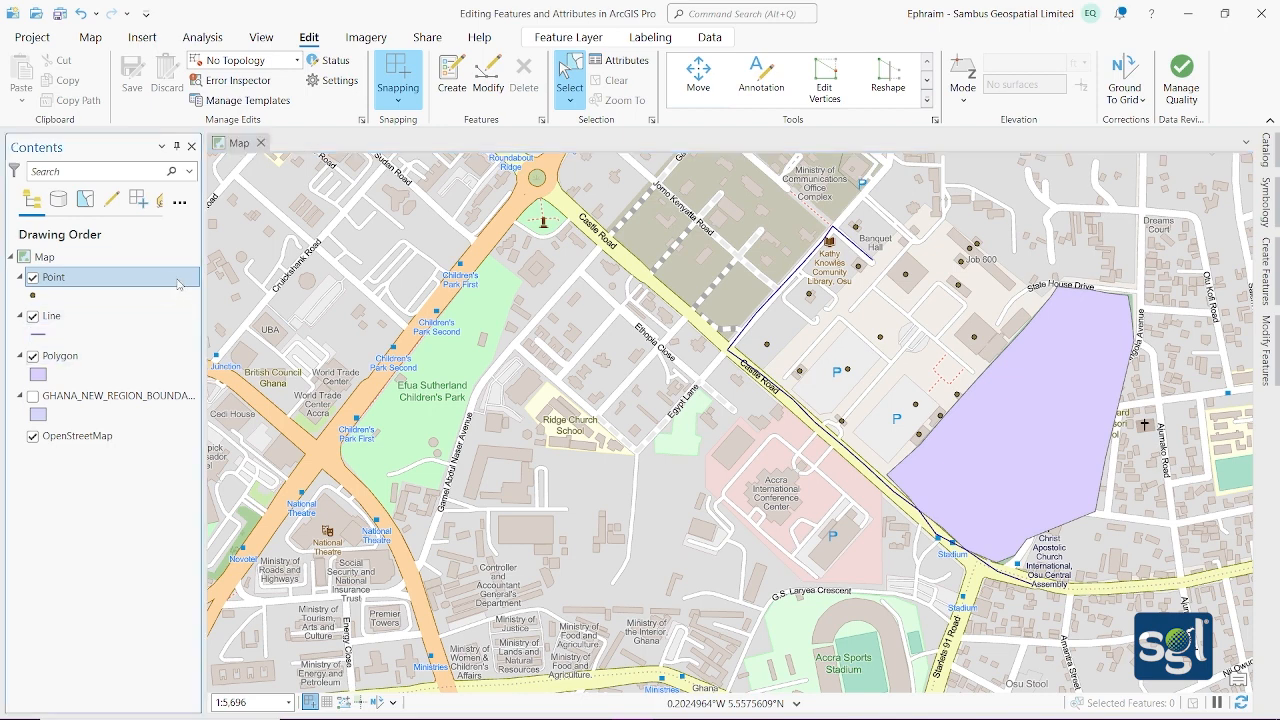
pyautogui.rightClick(178, 281)
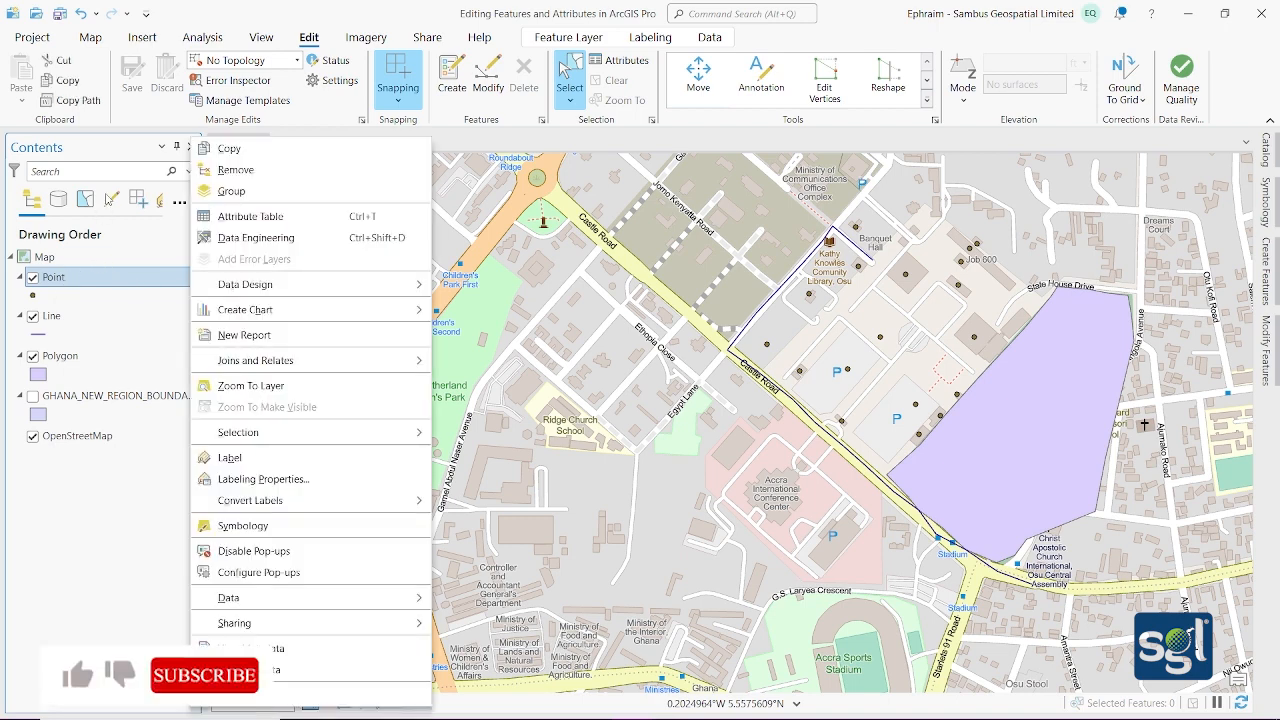
pyautogui.click(250, 216)
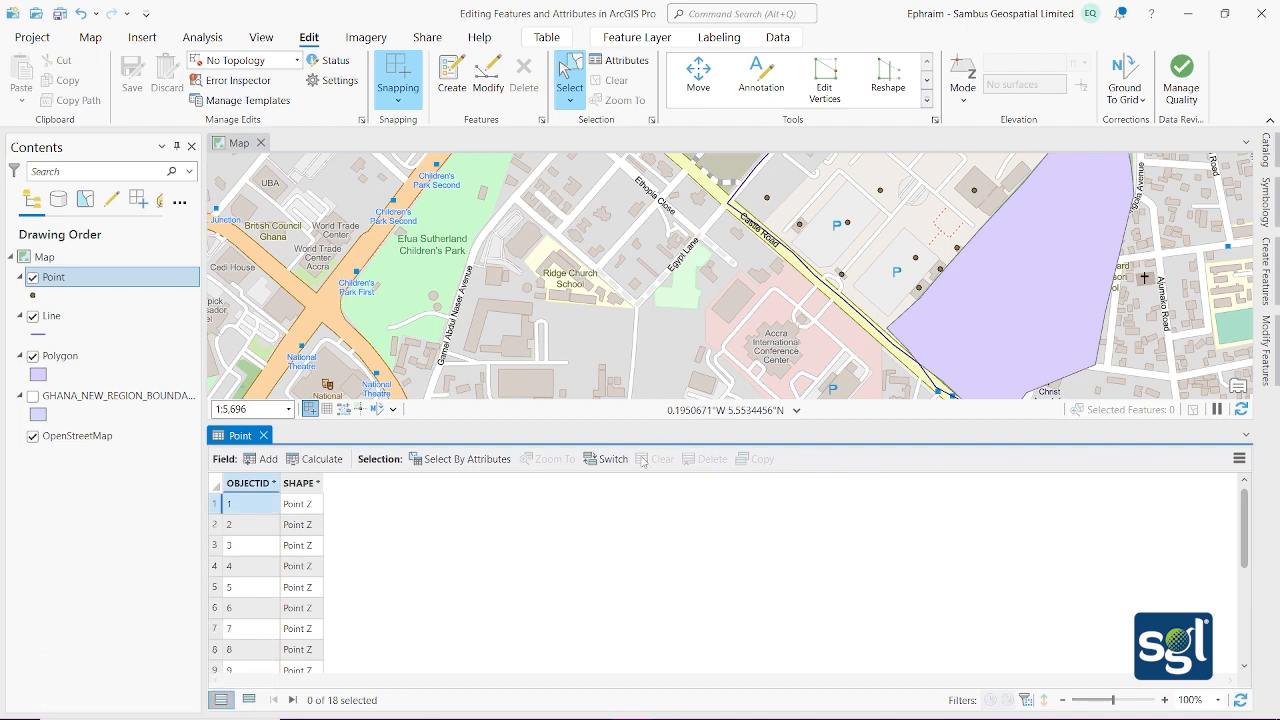
pyautogui.click(265, 435)
pyautogui.click(62, 367)
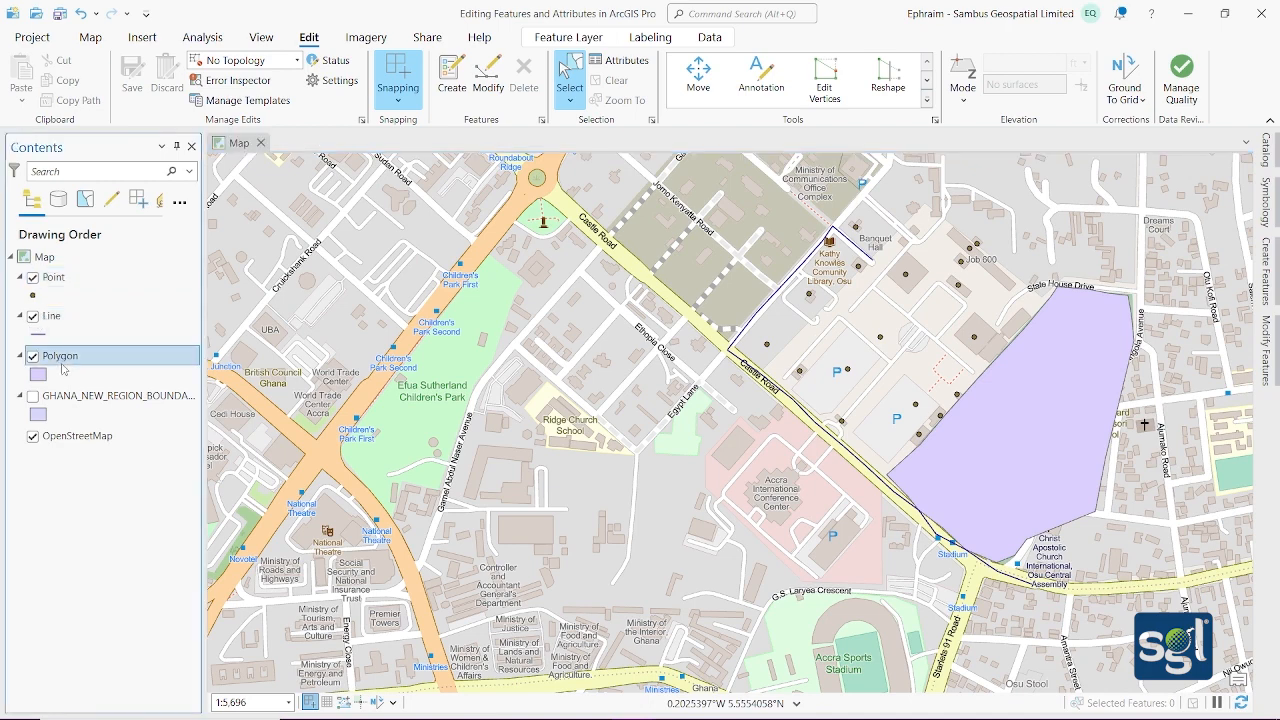
pyautogui.rightClick(62, 367)
pyautogui.click(165, 84)
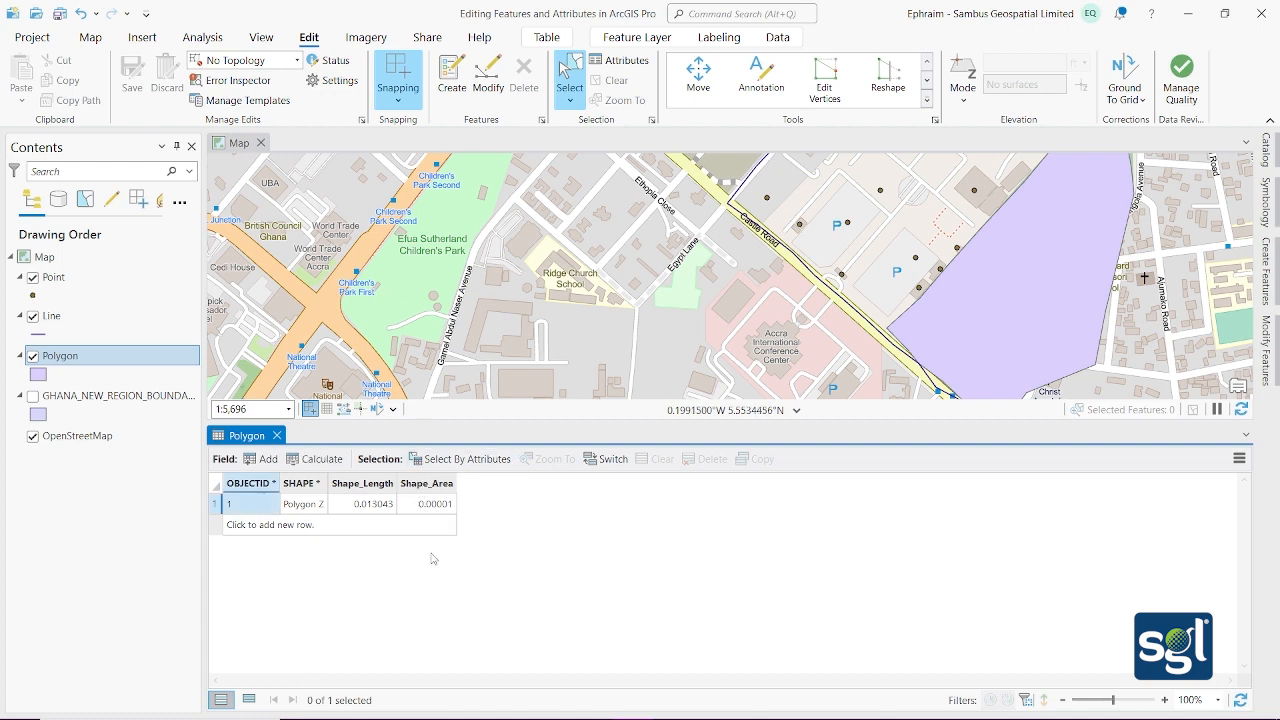
pyautogui.click(278, 436)
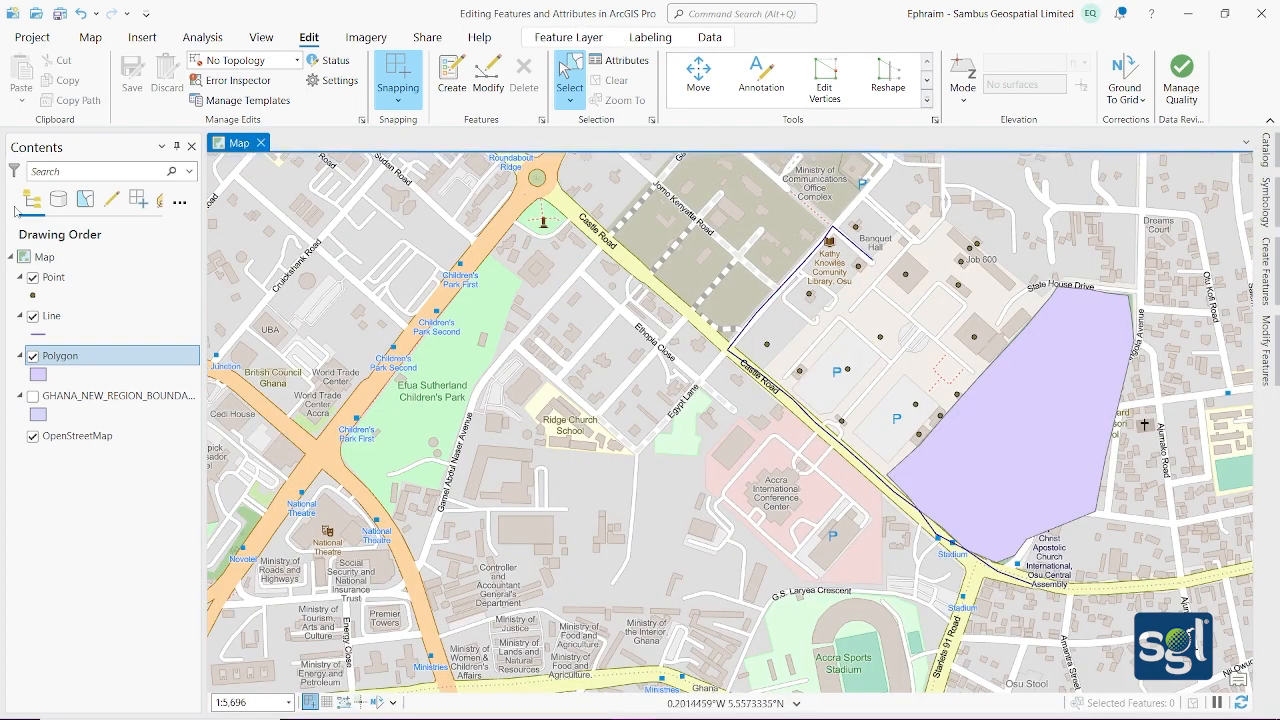
pyautogui.rightClick(70, 316)
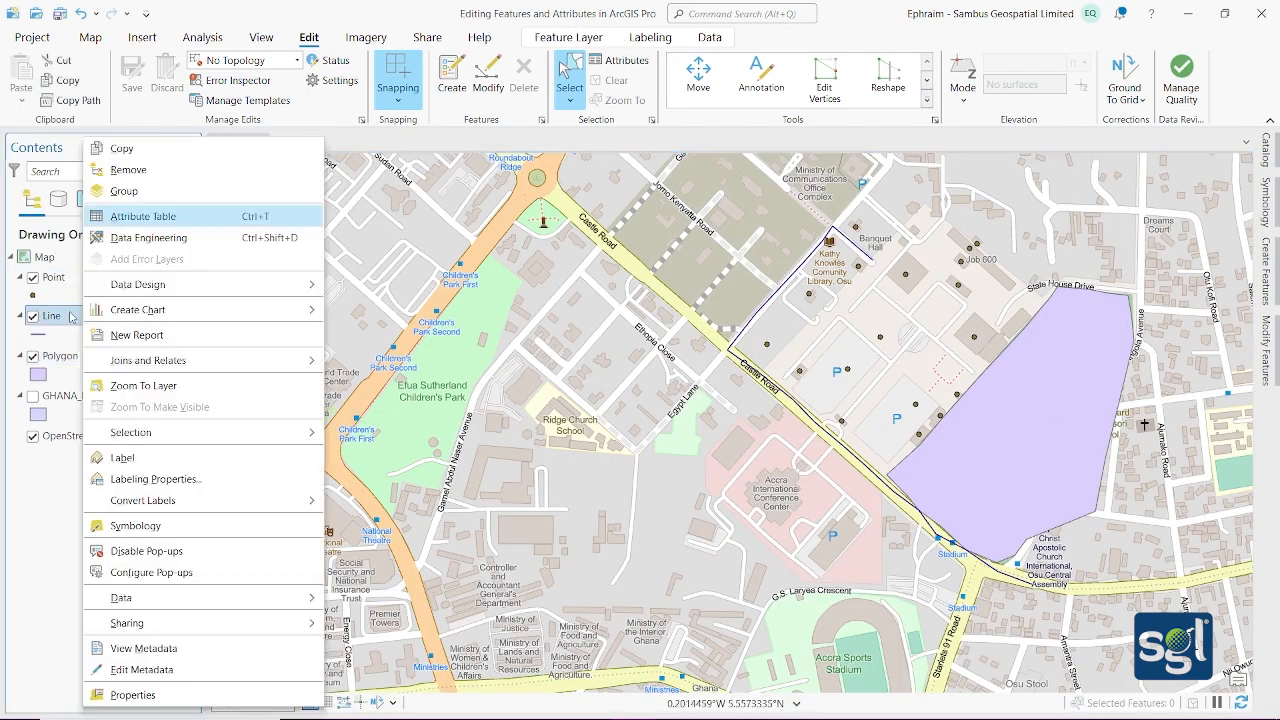
pyautogui.click(141, 220)
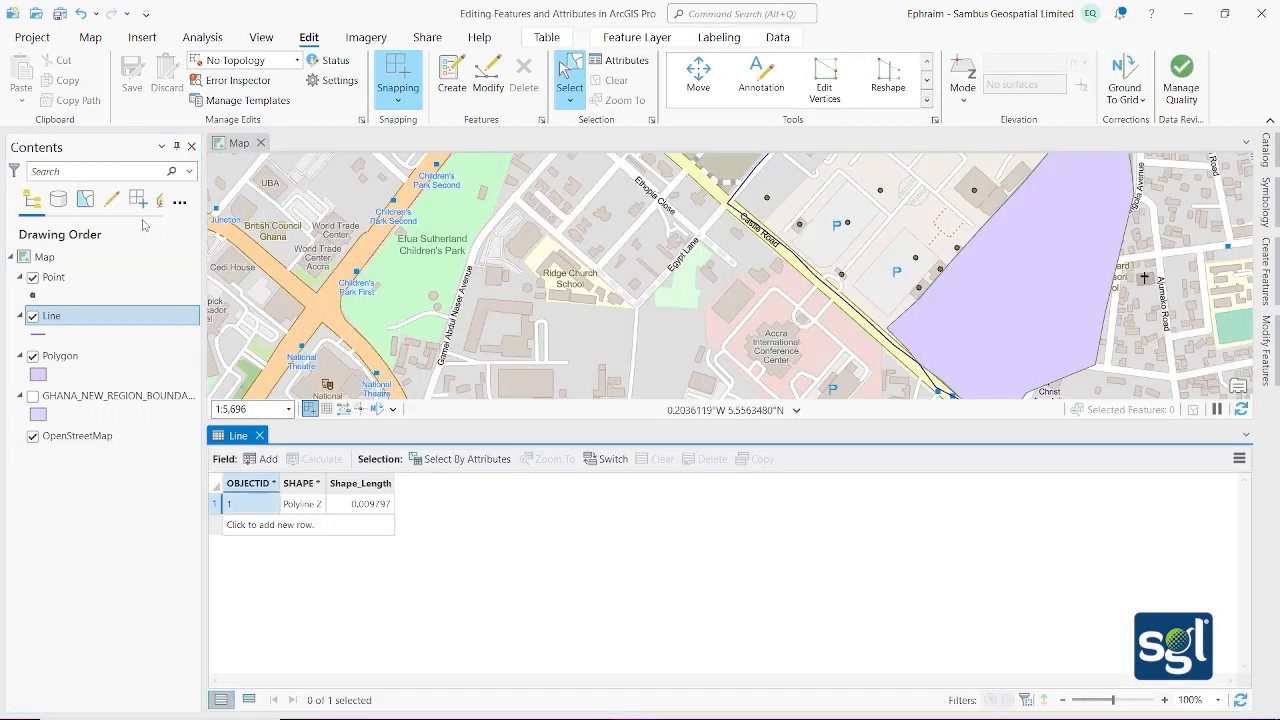
pyautogui.click(259, 435)
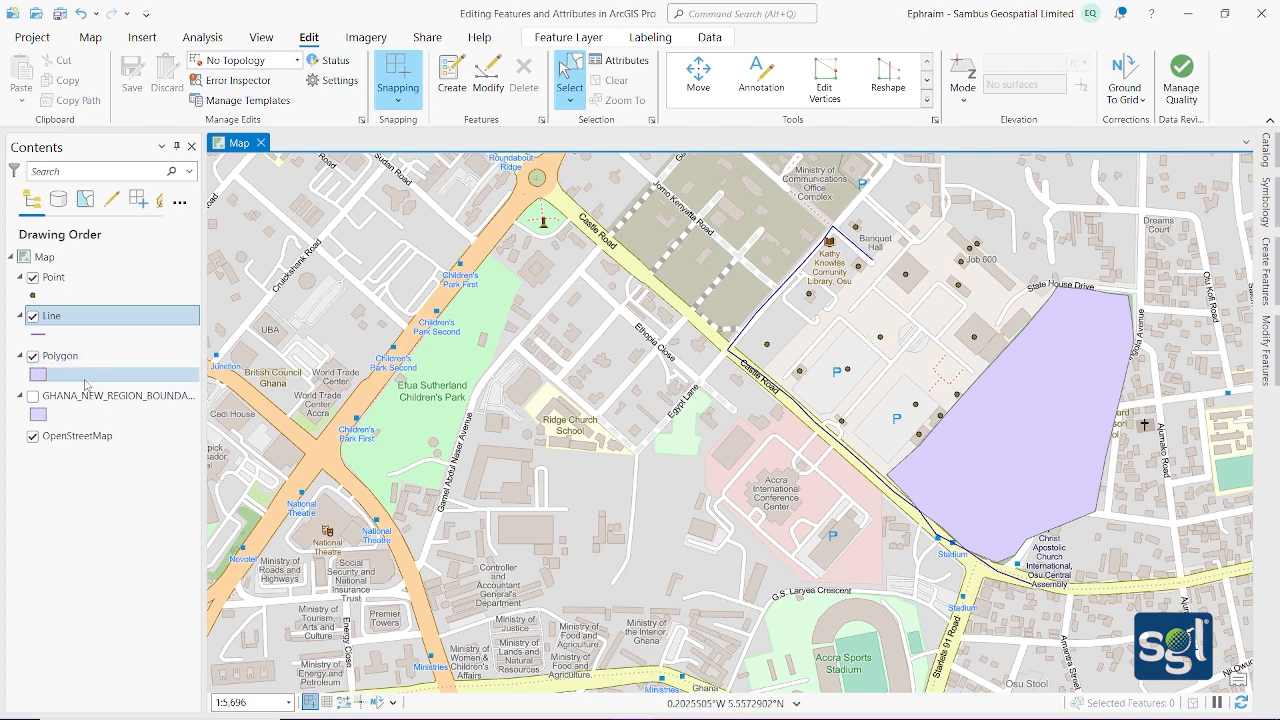
# Show the Ghana new region boundary layer on the map briefly and hide it again.
pyautogui.click(33, 397)
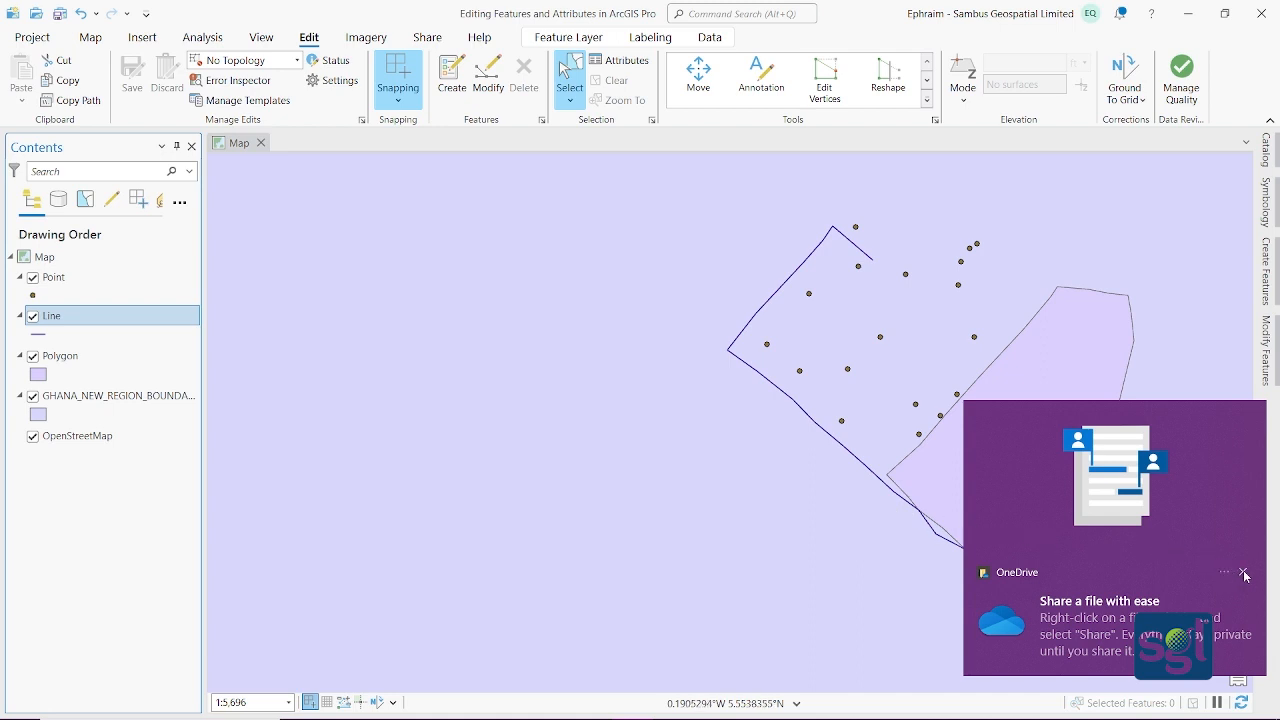
pyautogui.click(1243, 571)
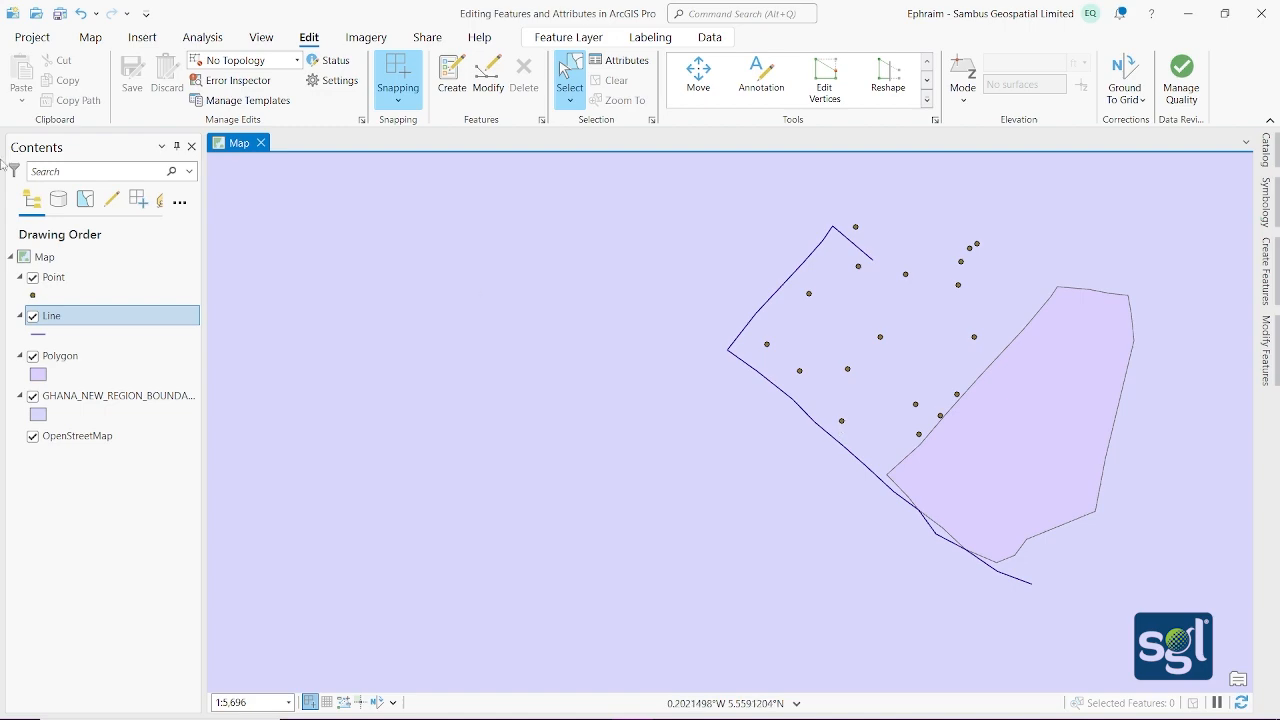
pyautogui.click(33, 396)
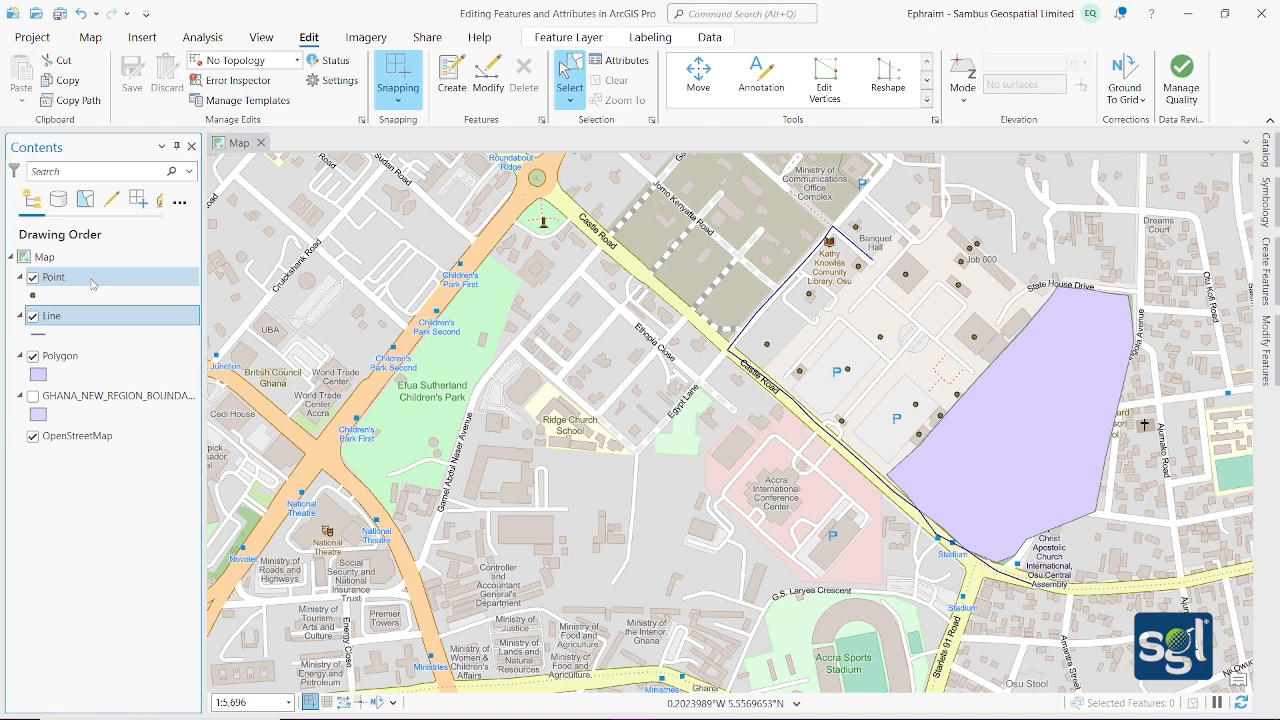
# Add a new field named Perimeter, with alias Perimeter, to the Polygon layer's attribute table.
pyautogui.click(113, 361)
pyautogui.rightClick(113, 363)
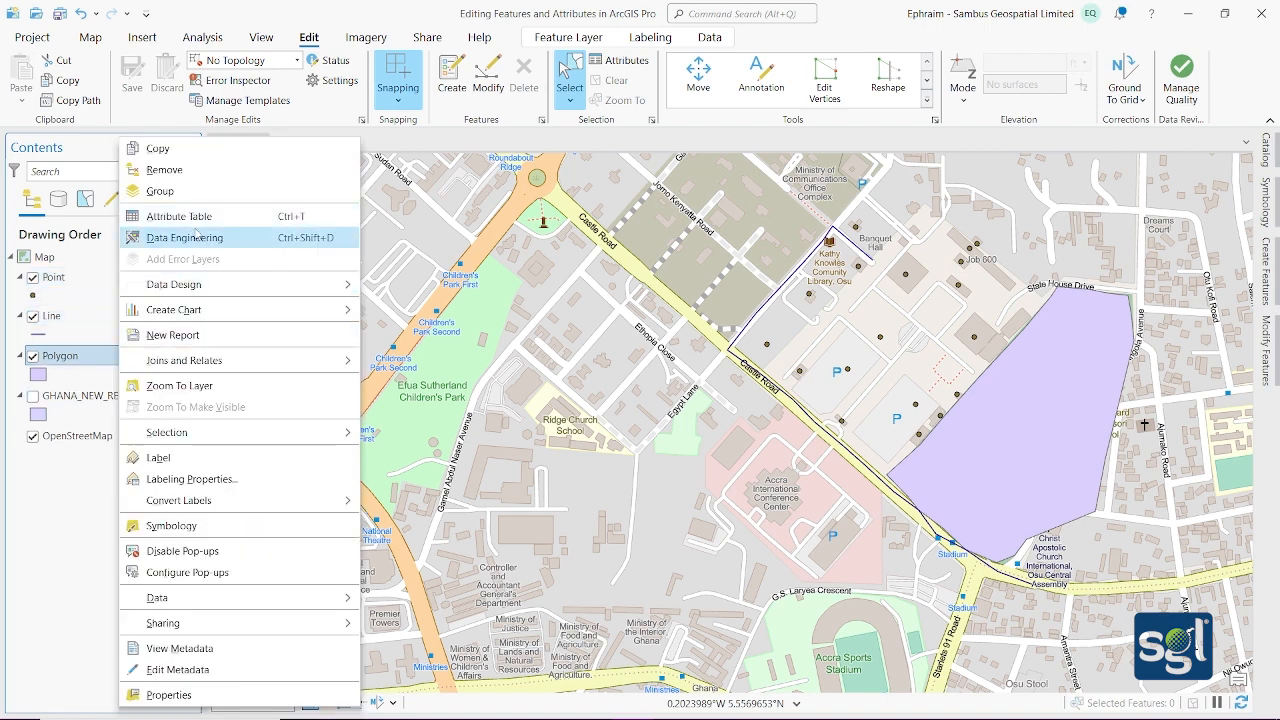
pyautogui.click(201, 220)
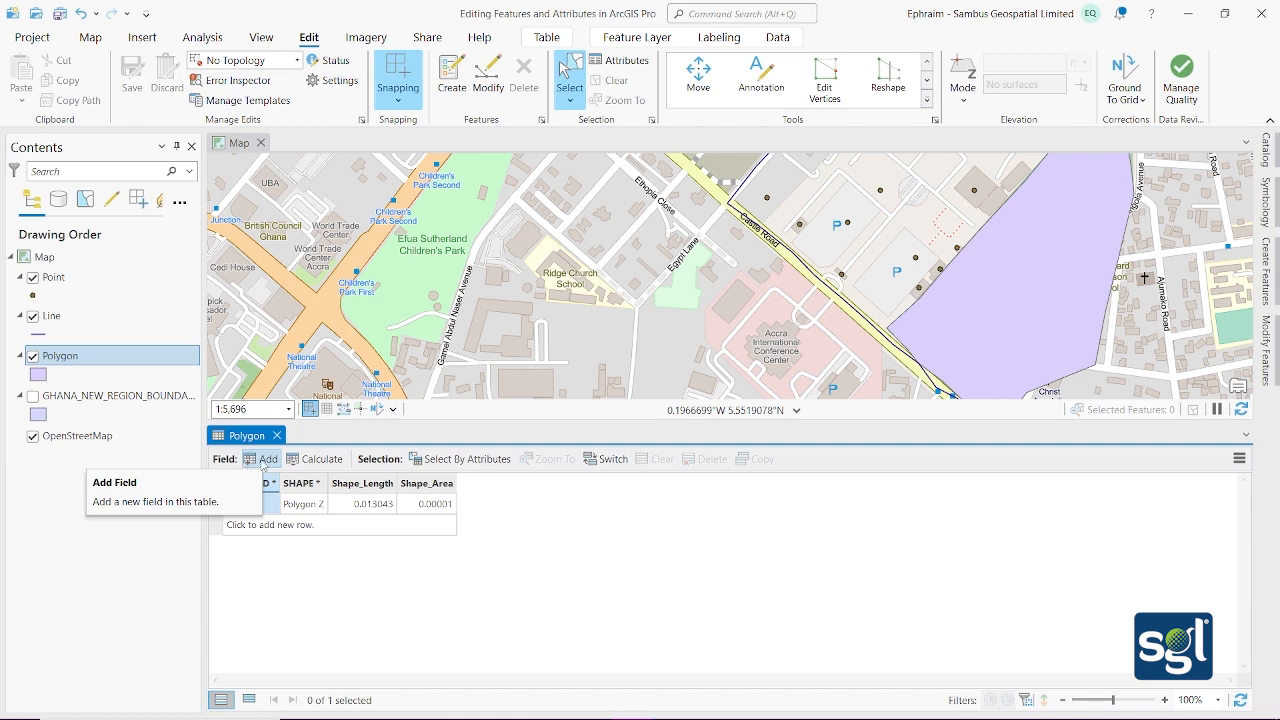
pyautogui.click(255, 461)
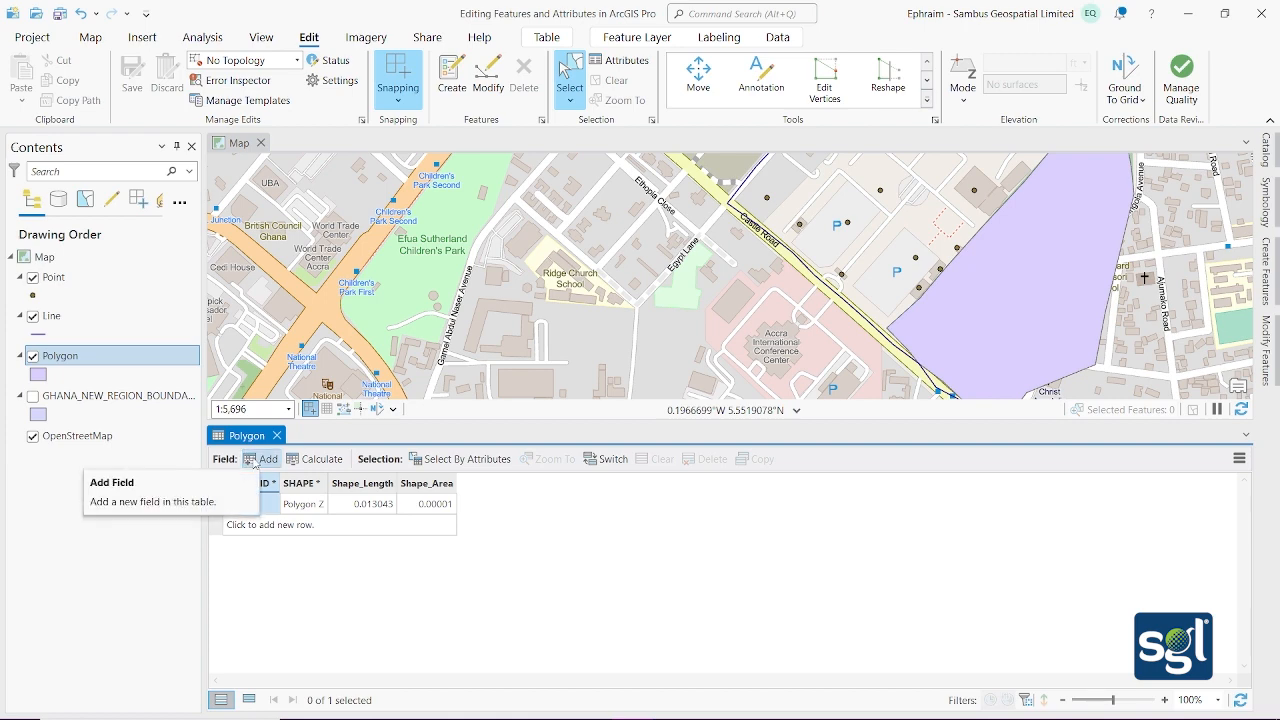
pyautogui.click(257, 462)
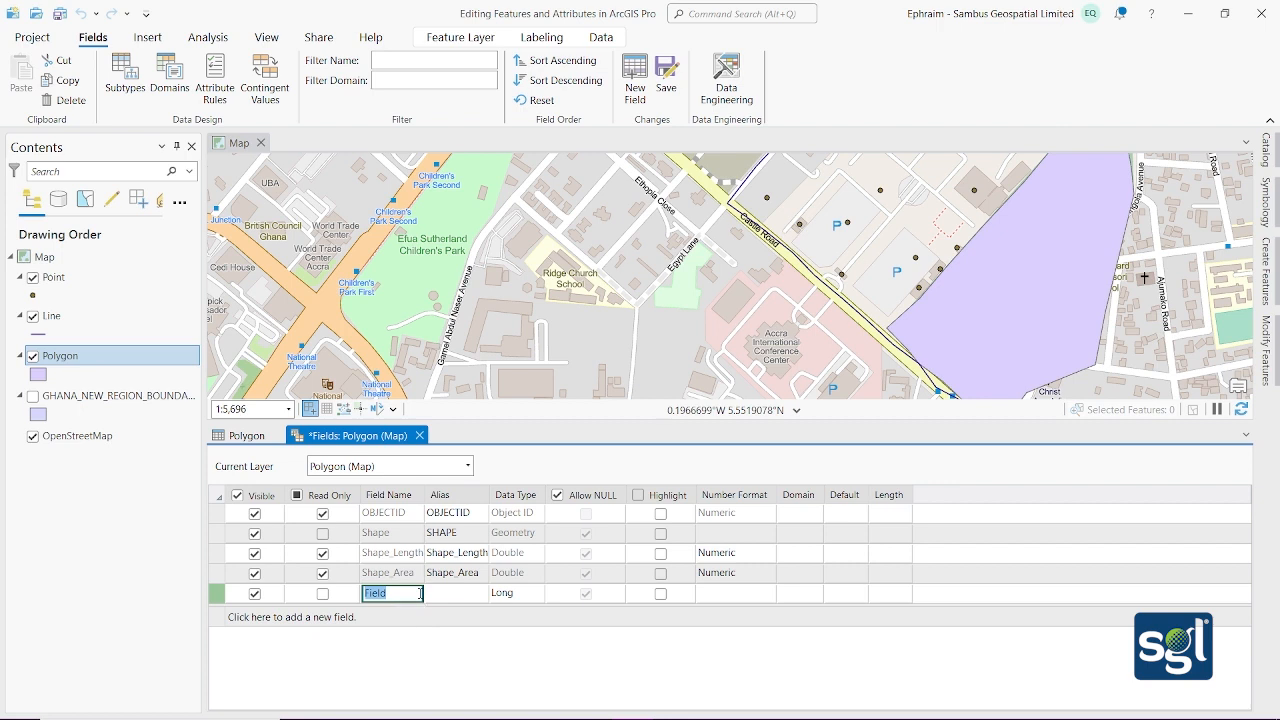
pyautogui.write('Perimeter')
pyautogui.click(471, 596)
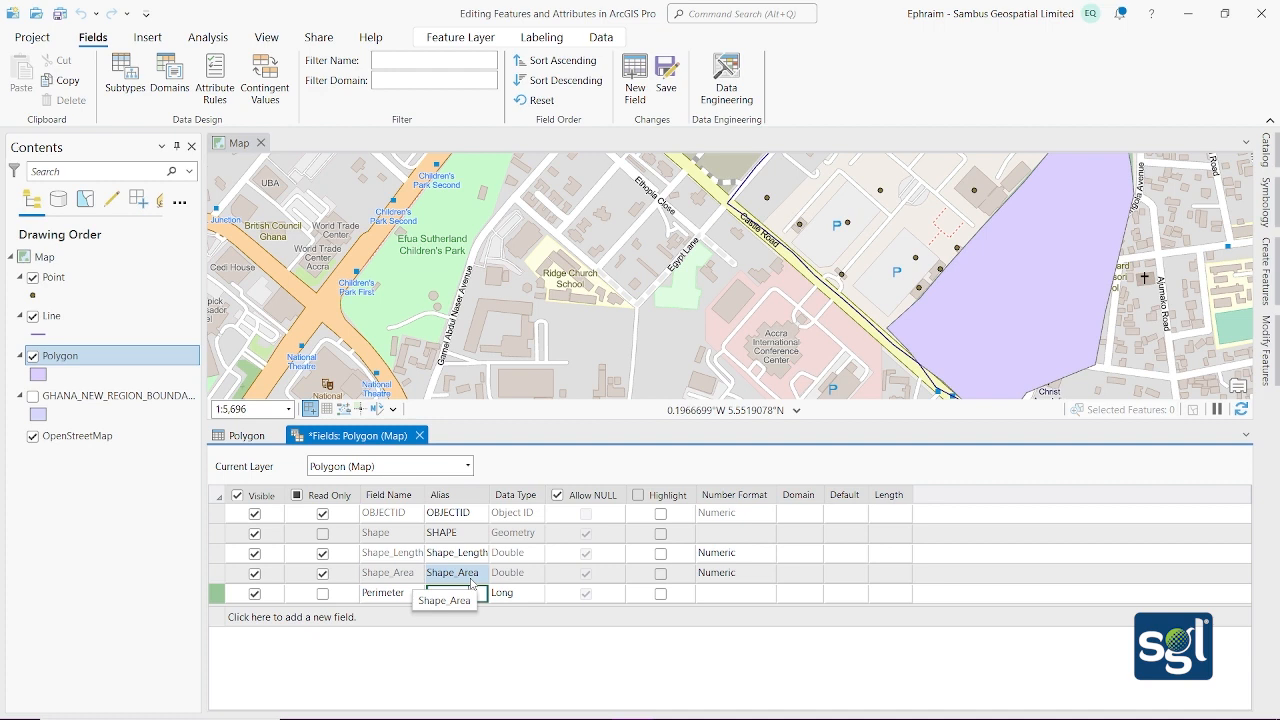
# Set the Perimeter field's data type to Double.
pyautogui.click(525, 597)
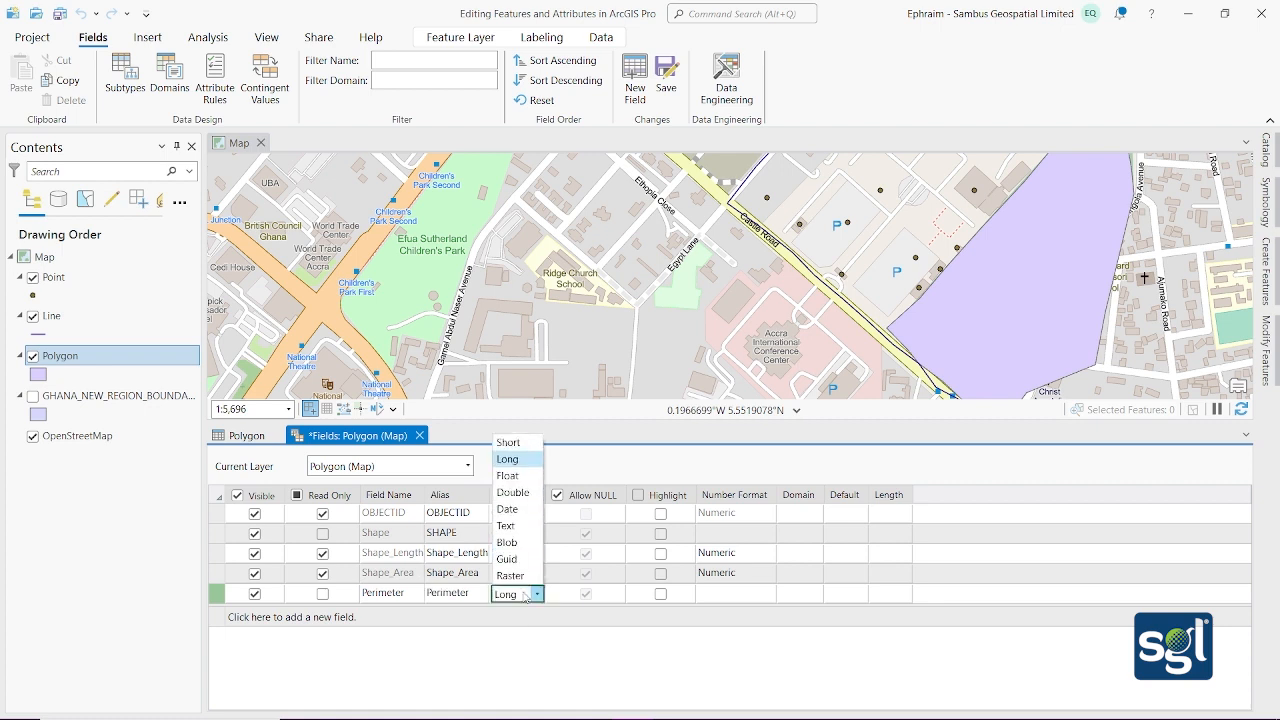
pyautogui.click(526, 492)
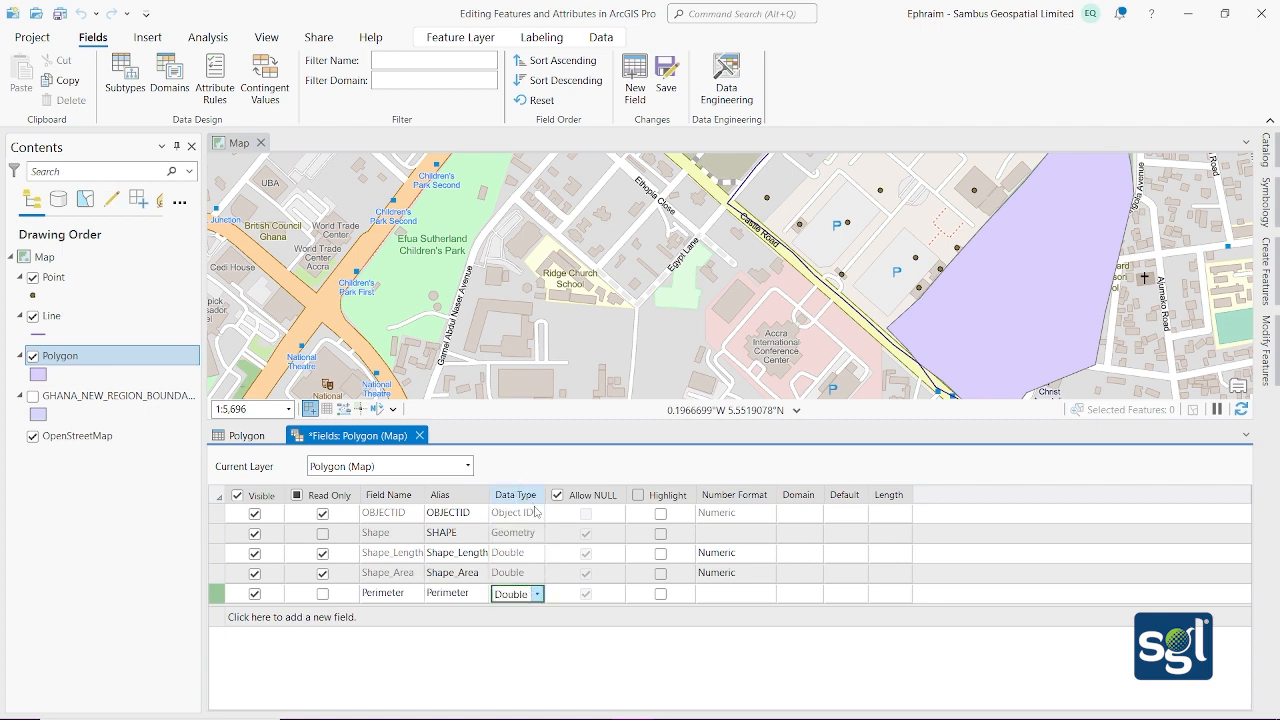
pyautogui.click(536, 595)
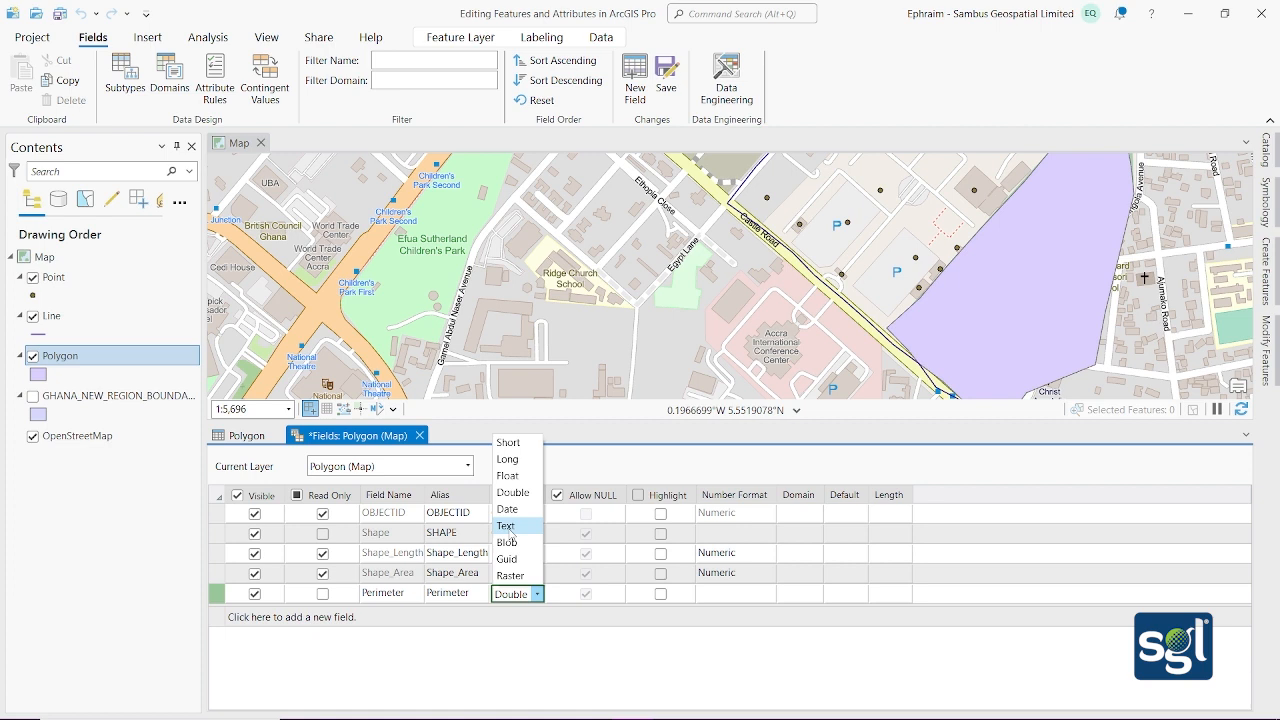
# Set the Perimeter field's number format to Numeric, keeping 6 decimal places, and save the field changes.
pyautogui.click(722, 596)
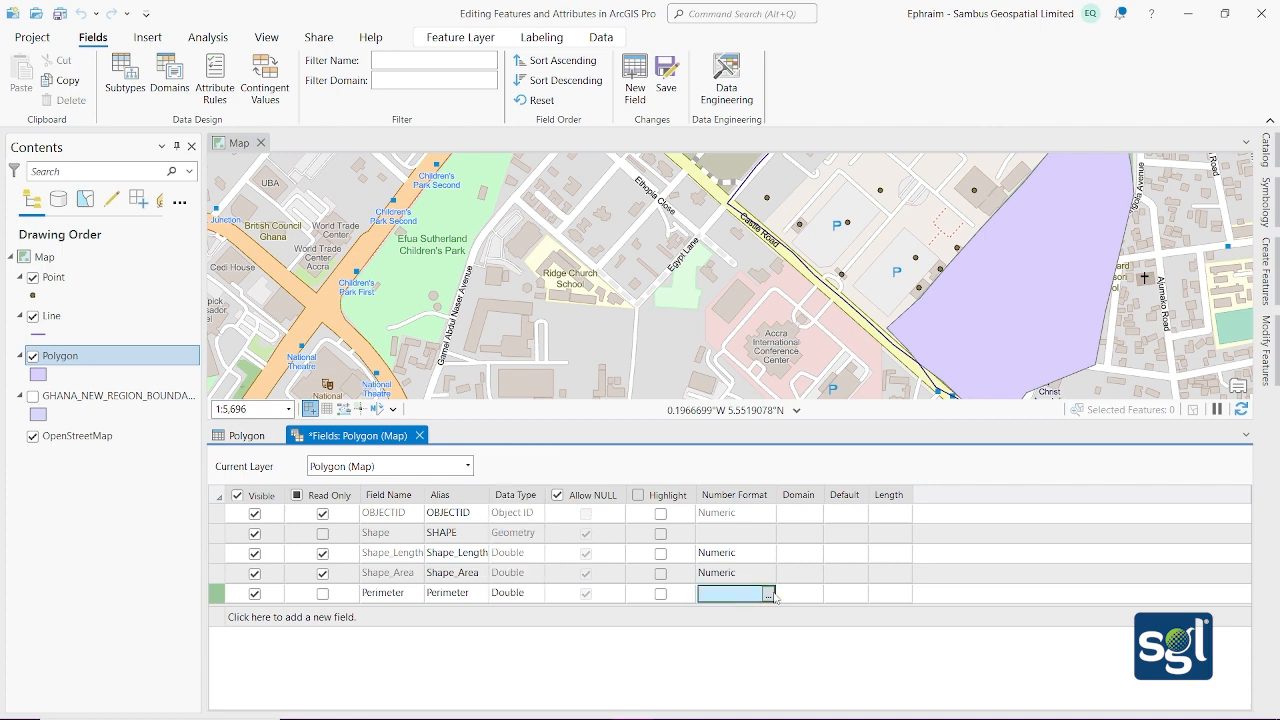
pyautogui.click(768, 595)
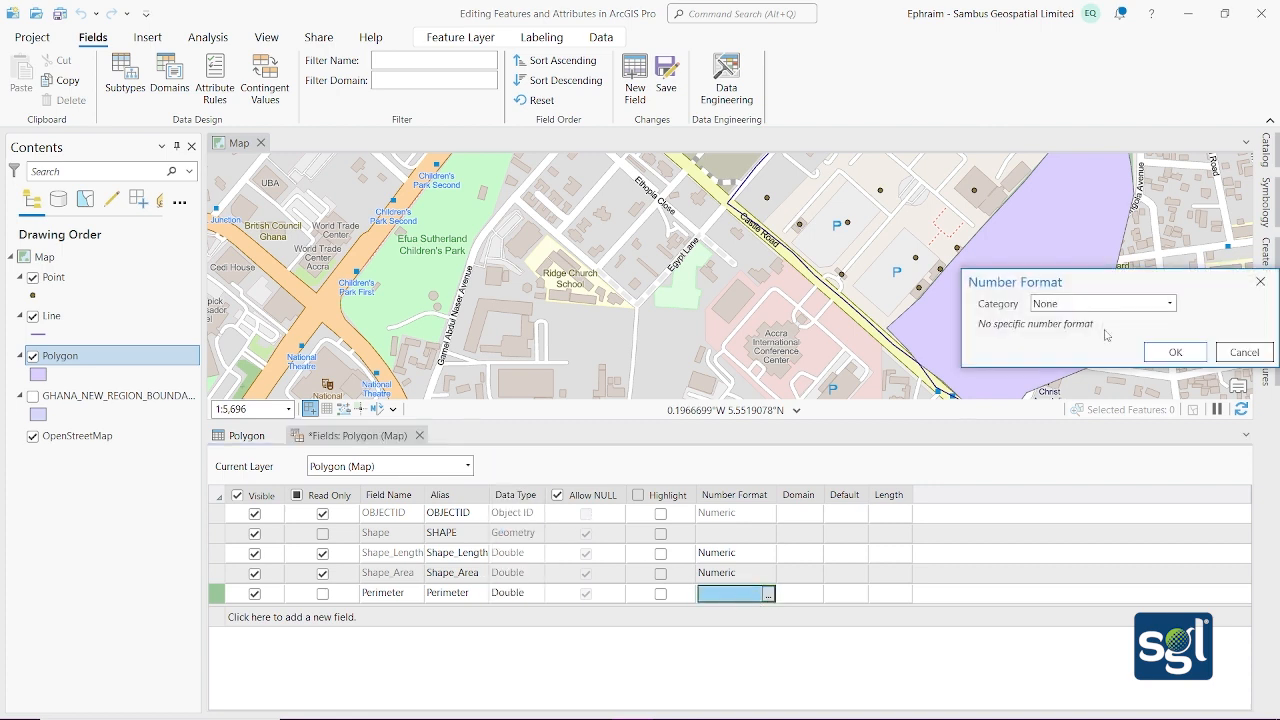
pyautogui.click(1170, 304)
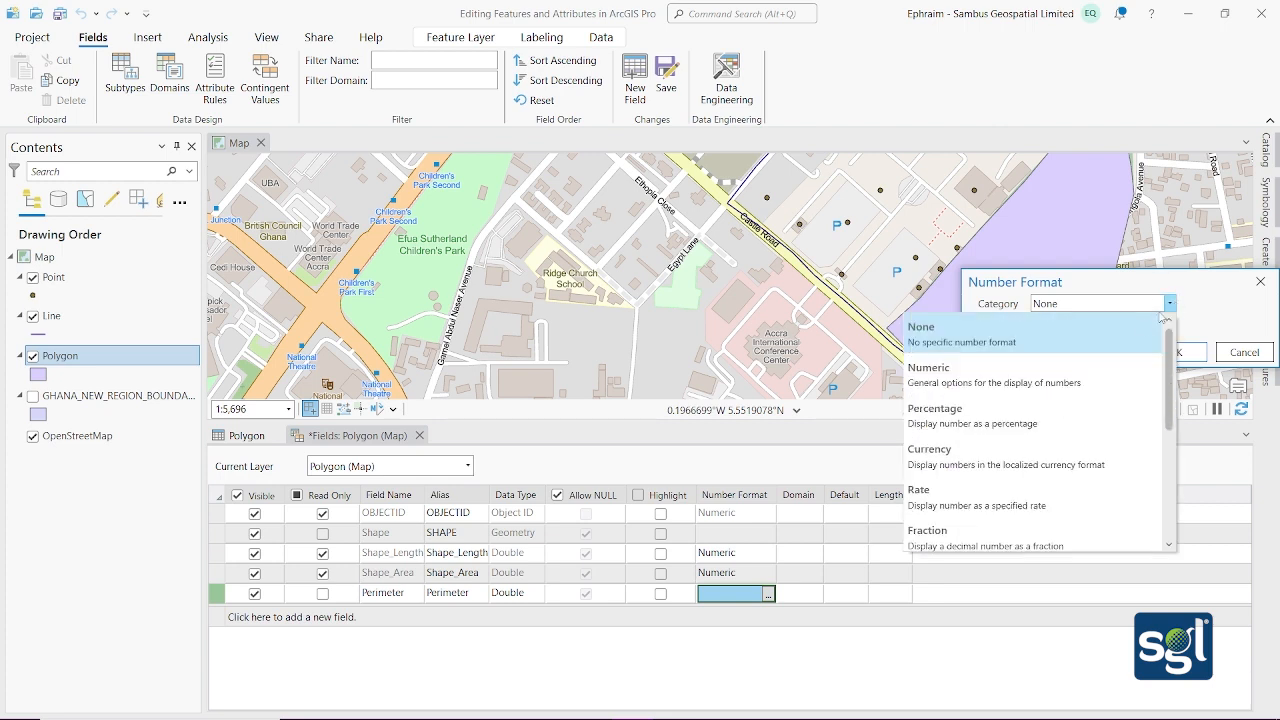
pyautogui.click(1061, 384)
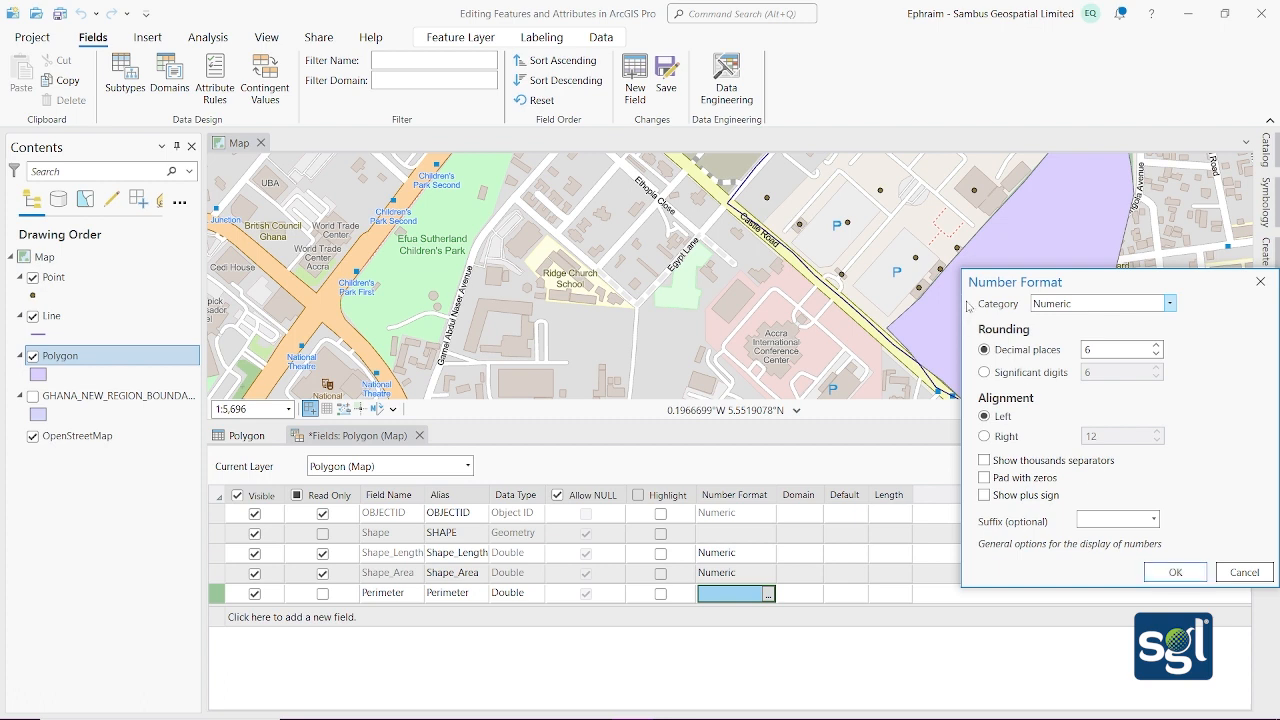
pyautogui.click(1175, 572)
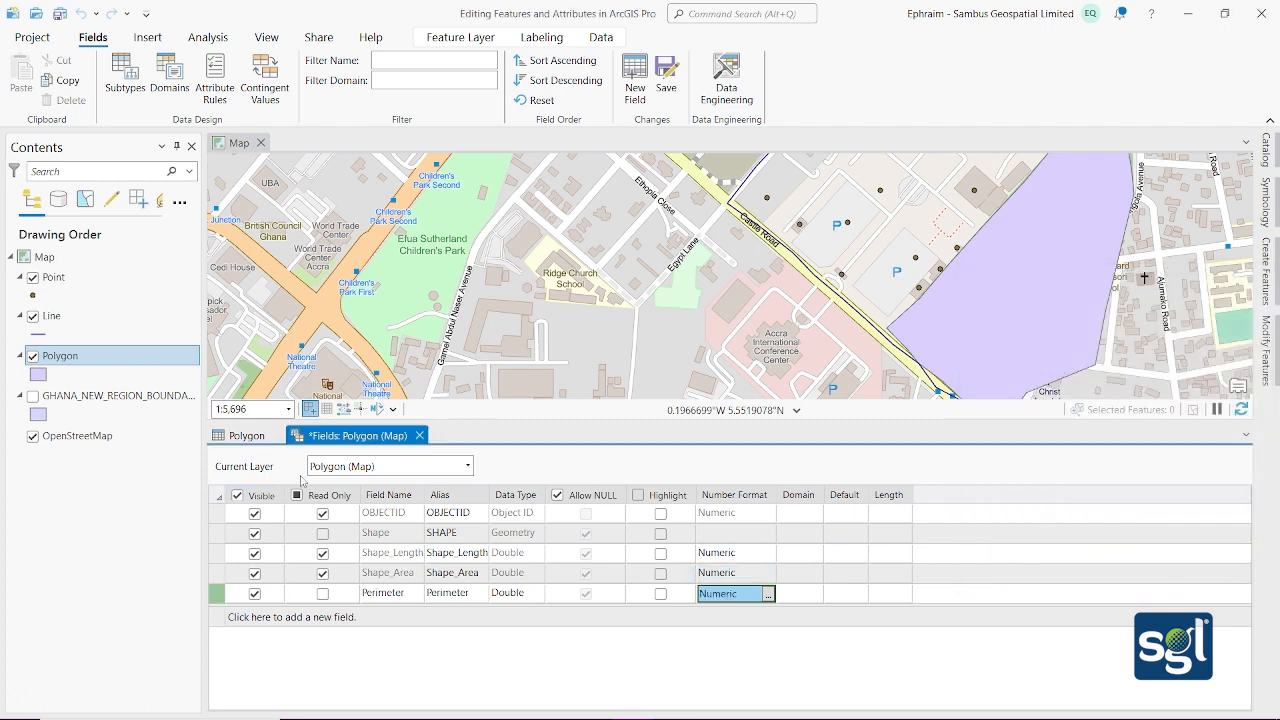
pyautogui.click(667, 75)
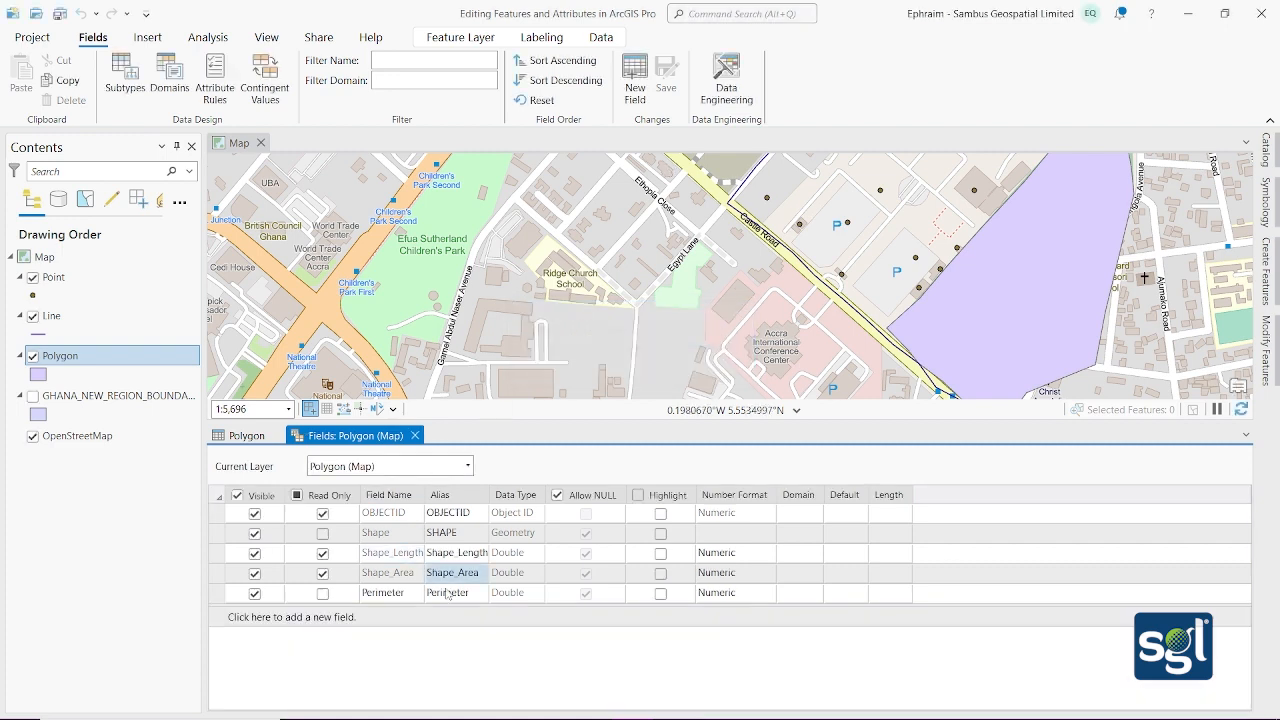
# Return to the Polygon layer's attribute table and collapse the Create Features pane to free up space.
pyautogui.click(258, 440)
pyautogui.click(412, 529)
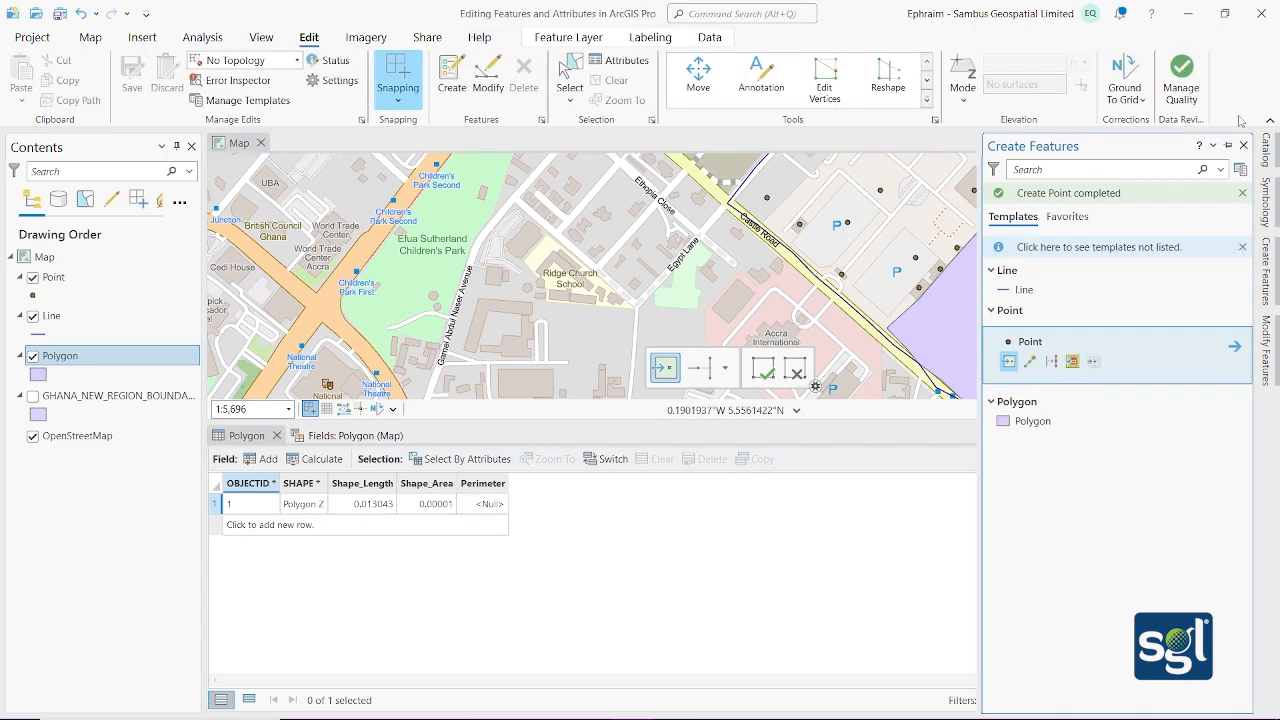
pyautogui.click(1243, 145)
pyautogui.click(1229, 146)
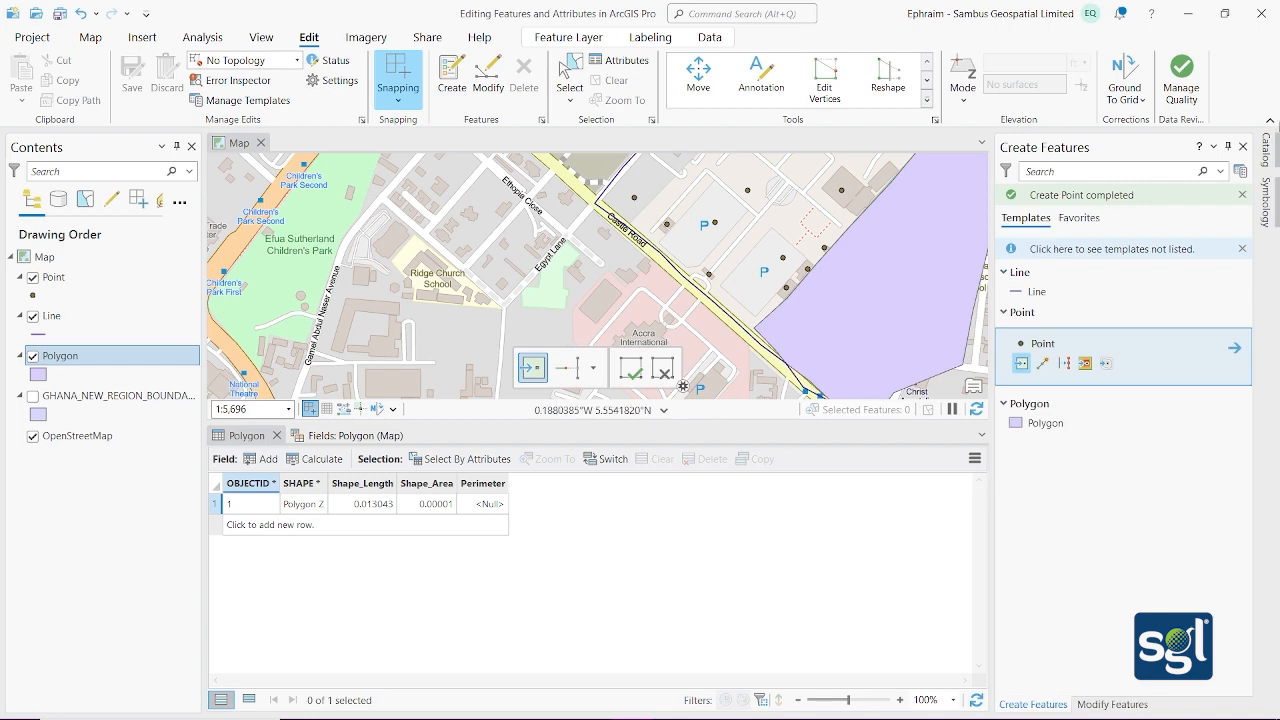
pyautogui.click(1229, 146)
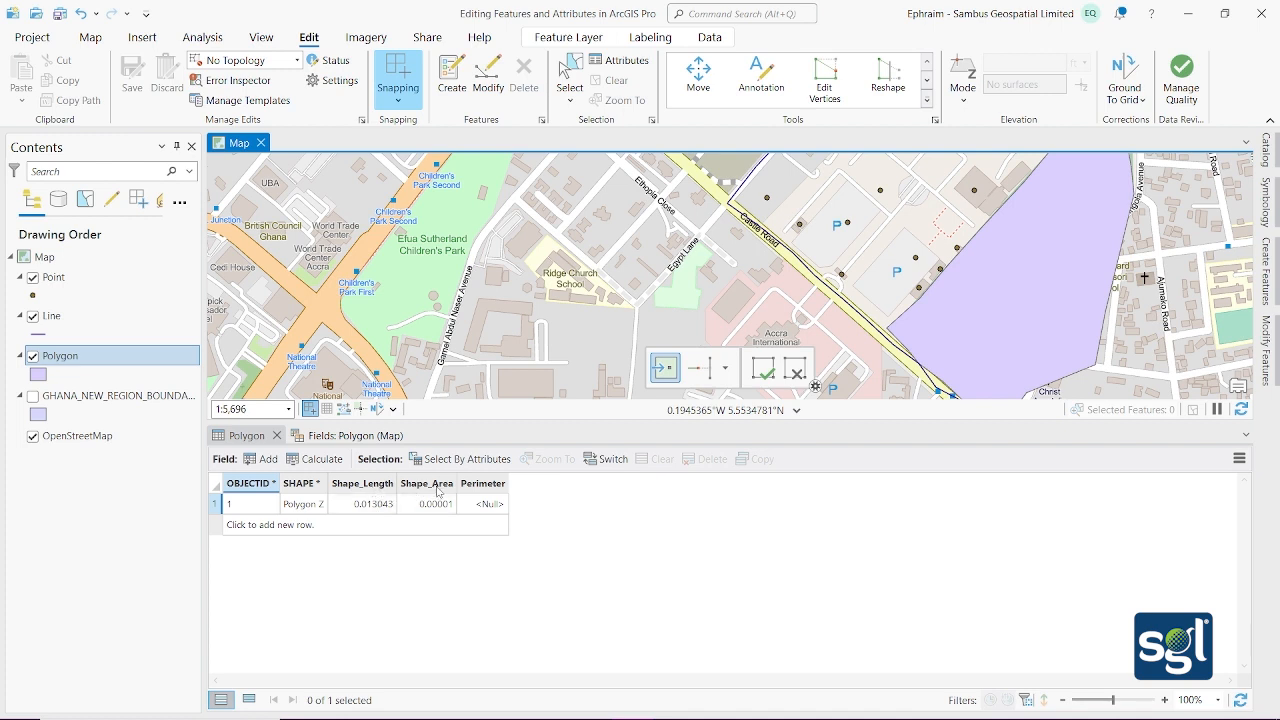
pyautogui.moveTo(370, 497)
pyautogui.moveTo(488, 488)
pyautogui.click(767, 368)
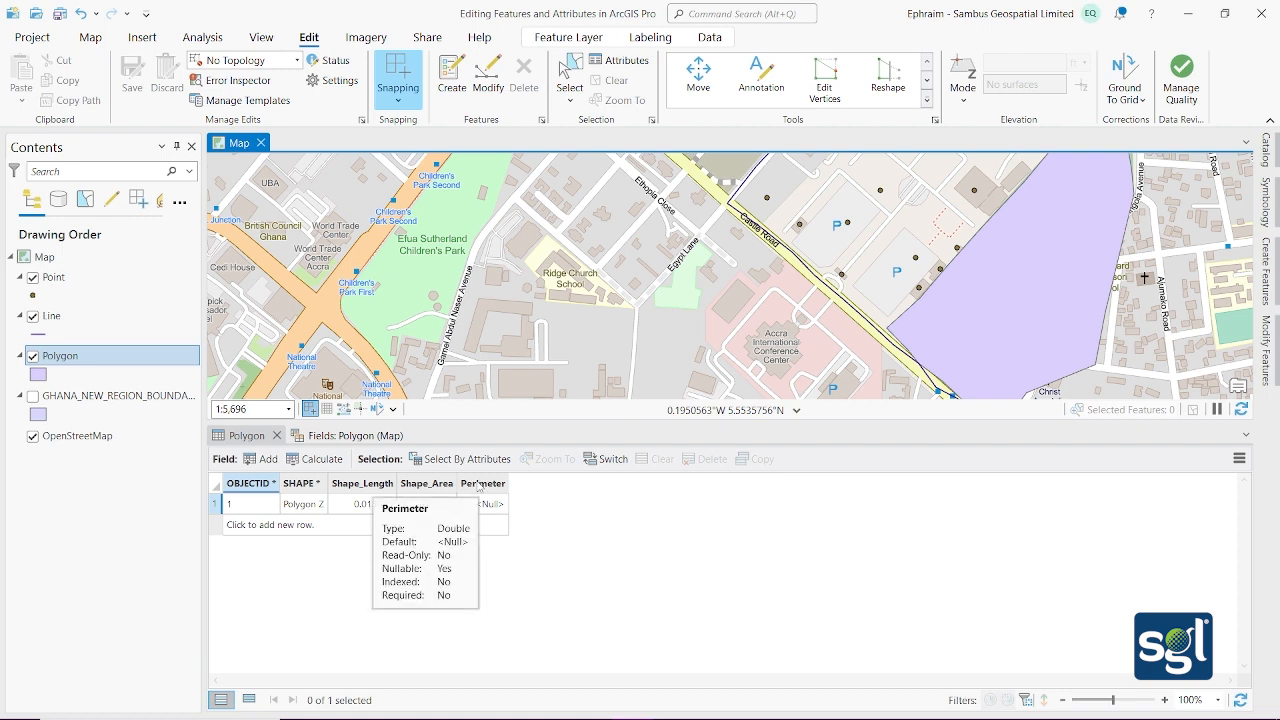
# Calculate the Perimeter field in the Polygon table with the Python 3 expression !Shape_Length! + !Shape_Area!
pyautogui.rightClick(478, 486)
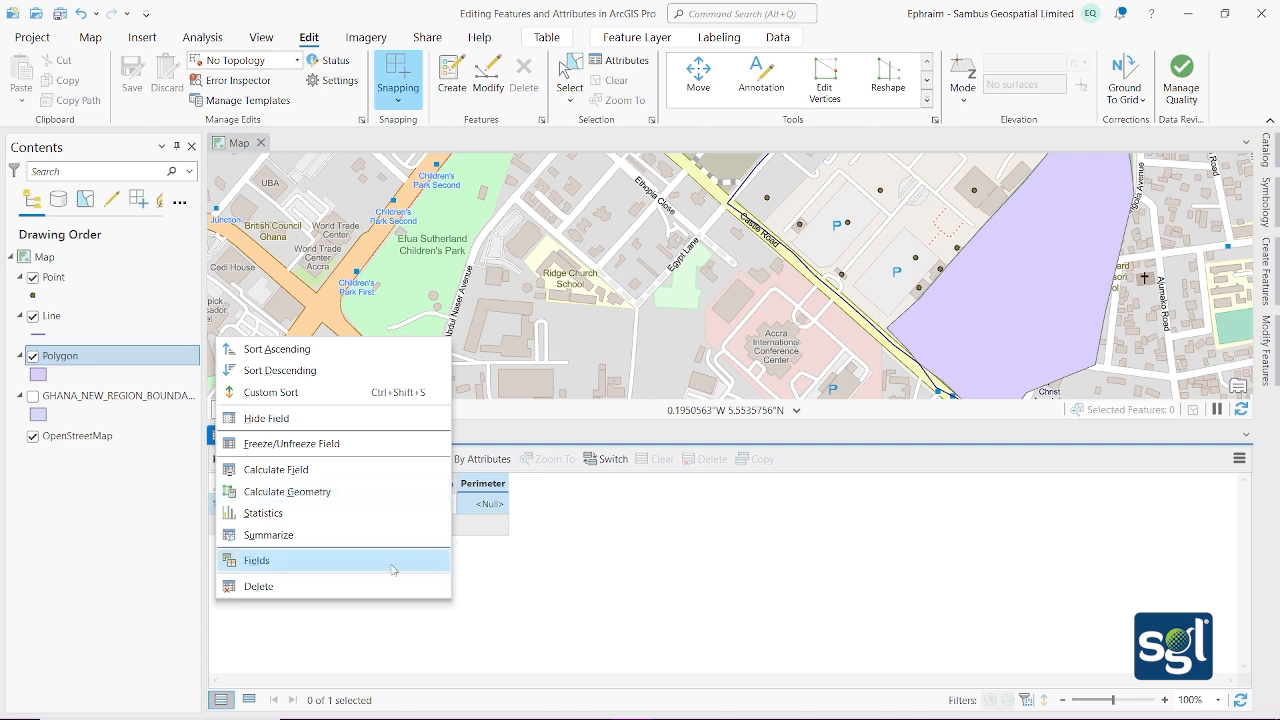
pyautogui.click(358, 469)
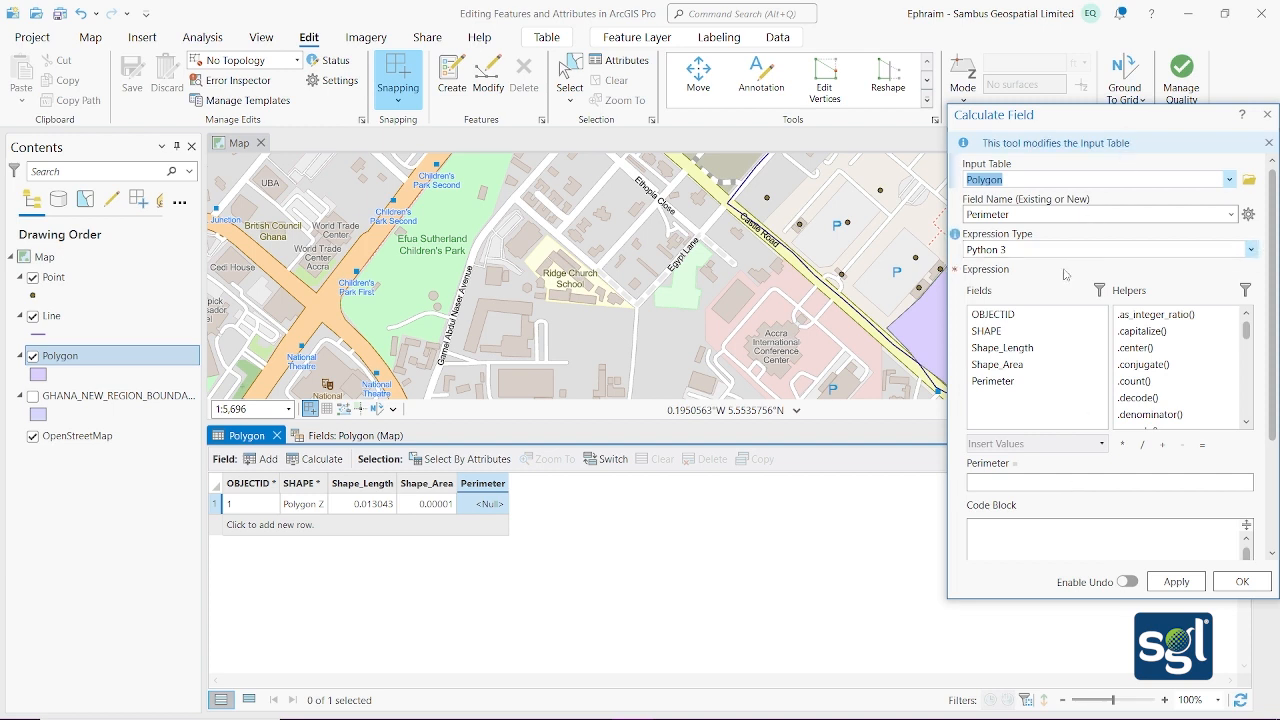
pyautogui.doubleClick(1060, 348)
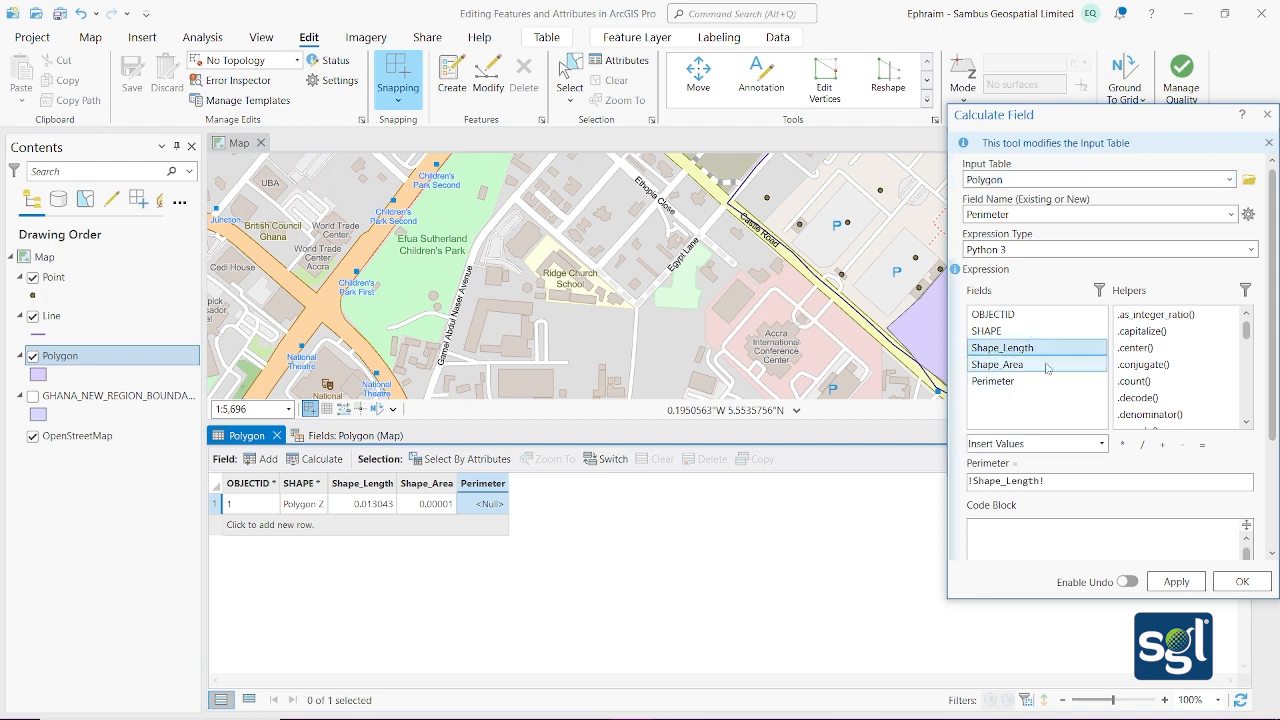
pyautogui.click(1162, 445)
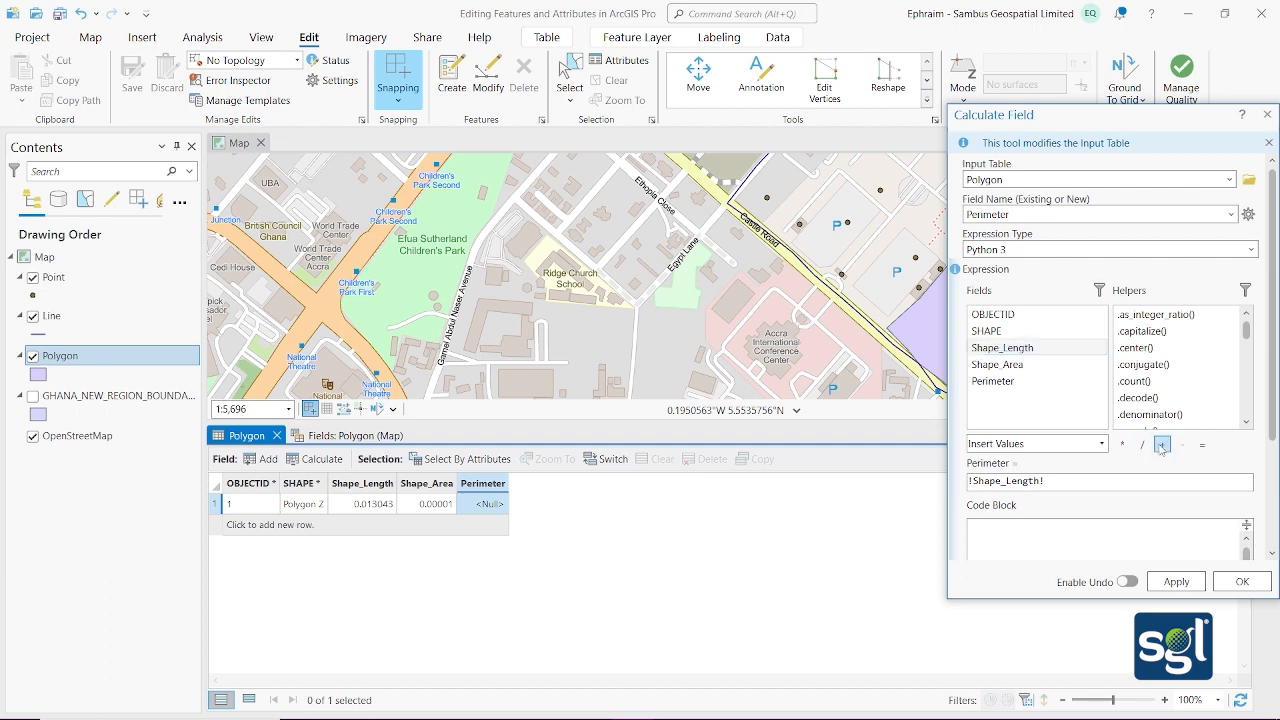
pyautogui.doubleClick(1025, 368)
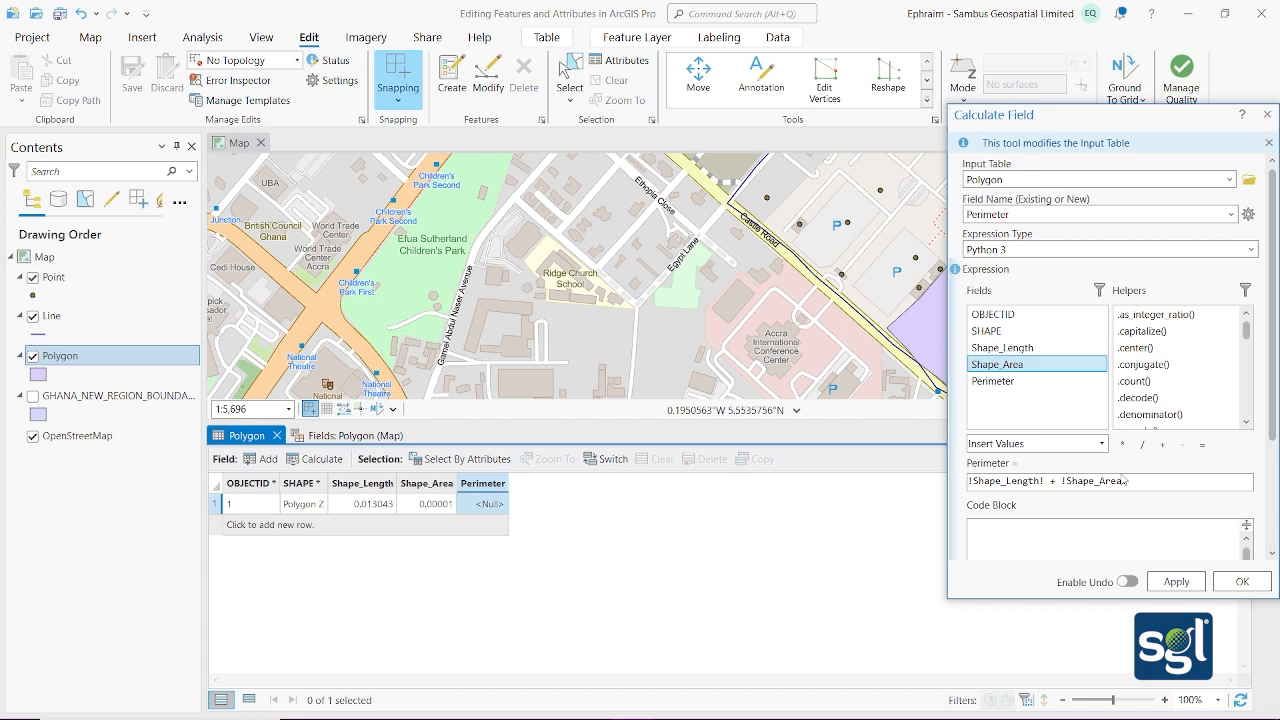
pyautogui.click(1192, 577)
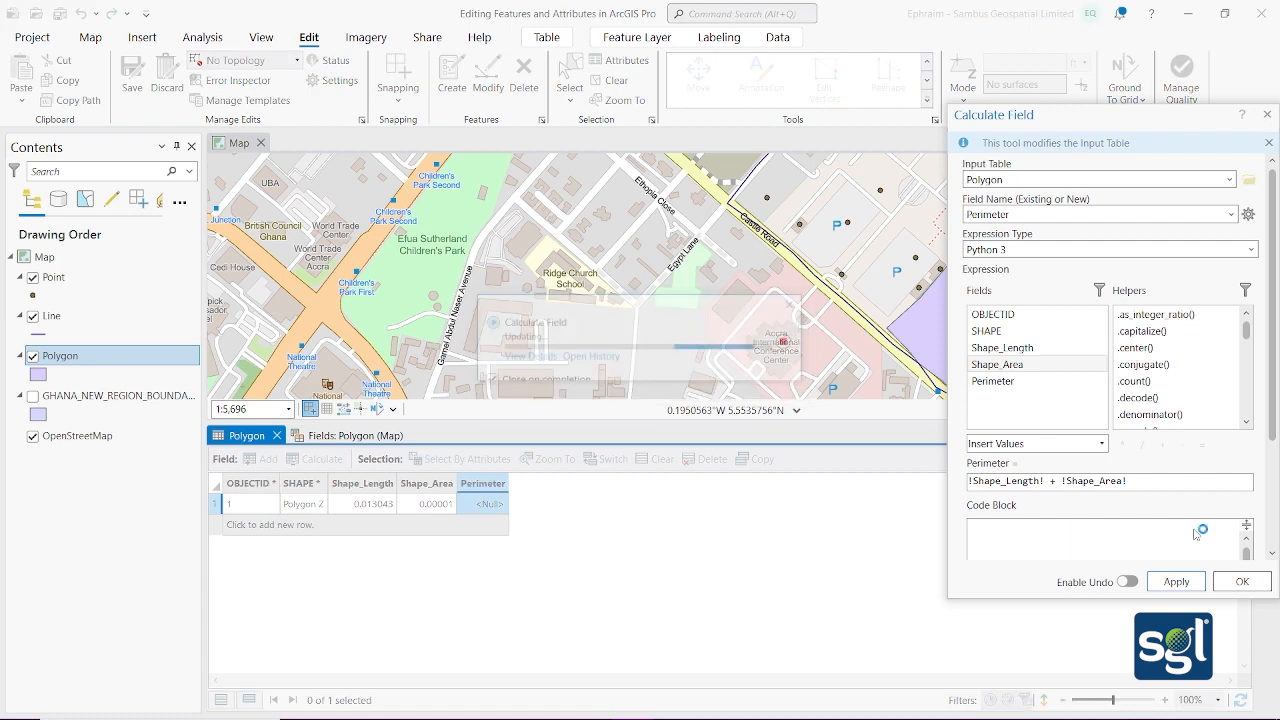
pyautogui.click(1242, 581)
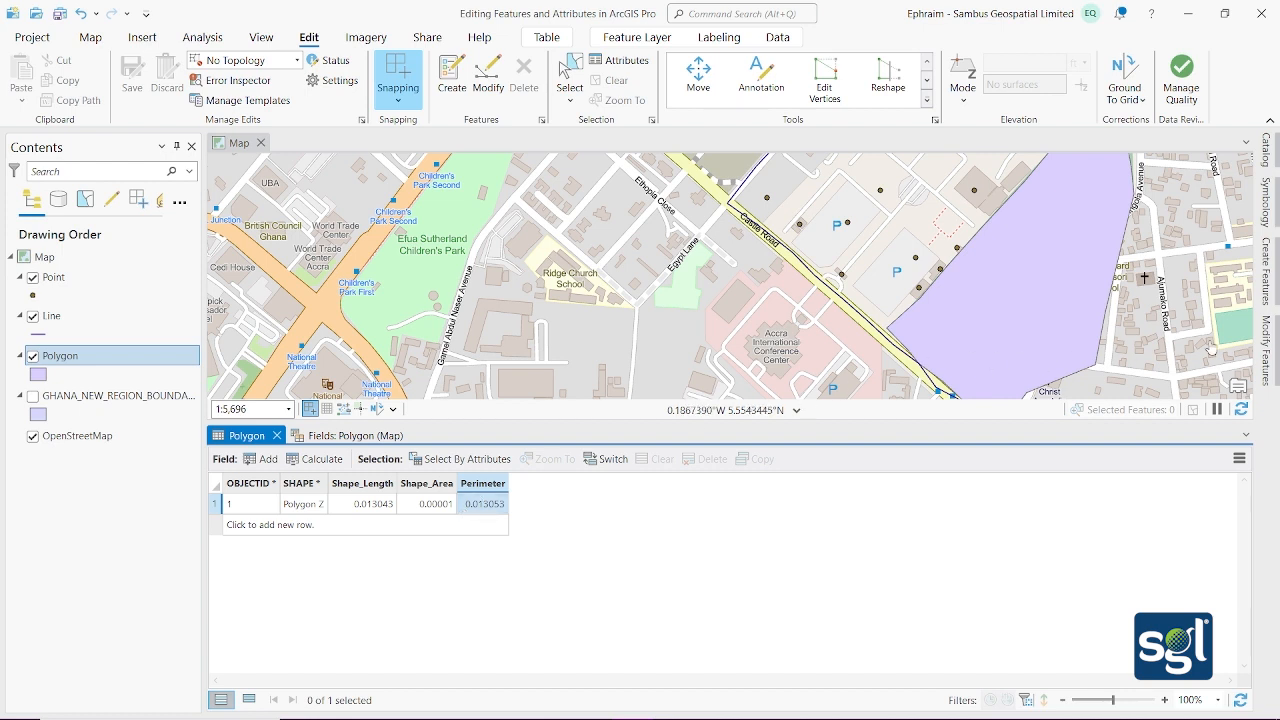
# Reopen Calculate Field for the Perimeter field, review the available expression types, and close it without running.
pyautogui.click(481, 491)
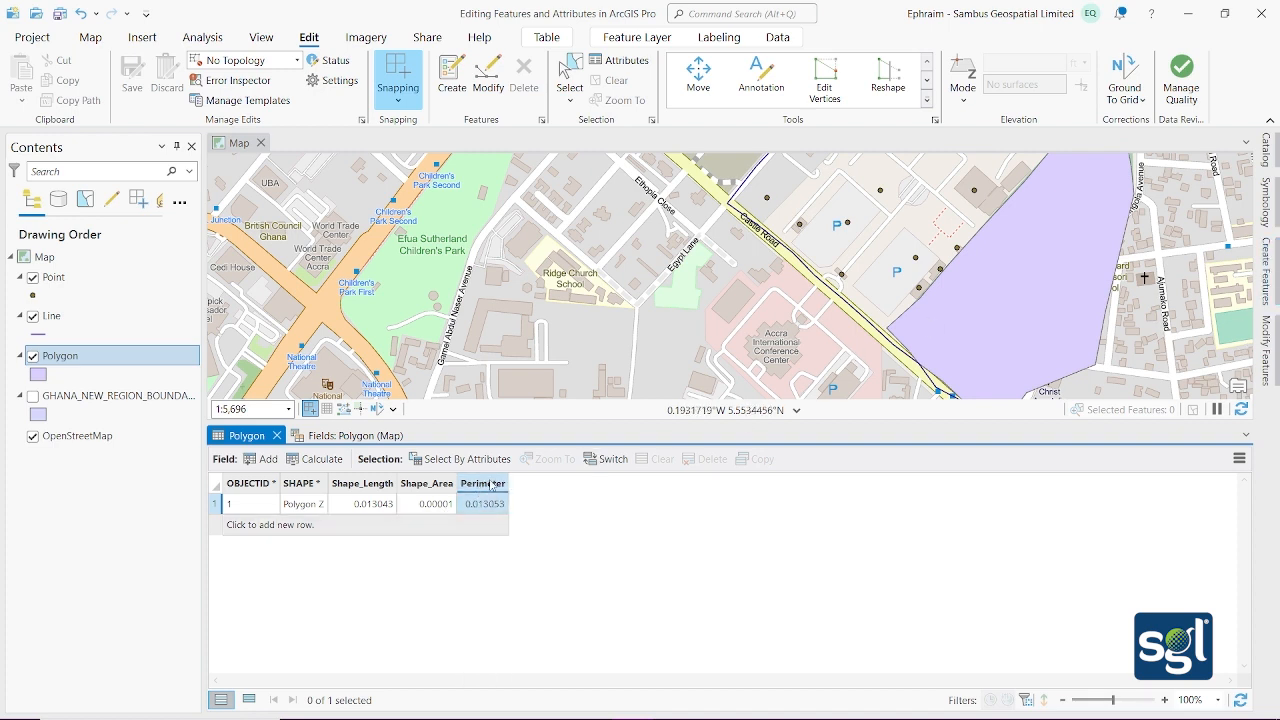
pyautogui.rightClick(488, 485)
pyautogui.click(397, 488)
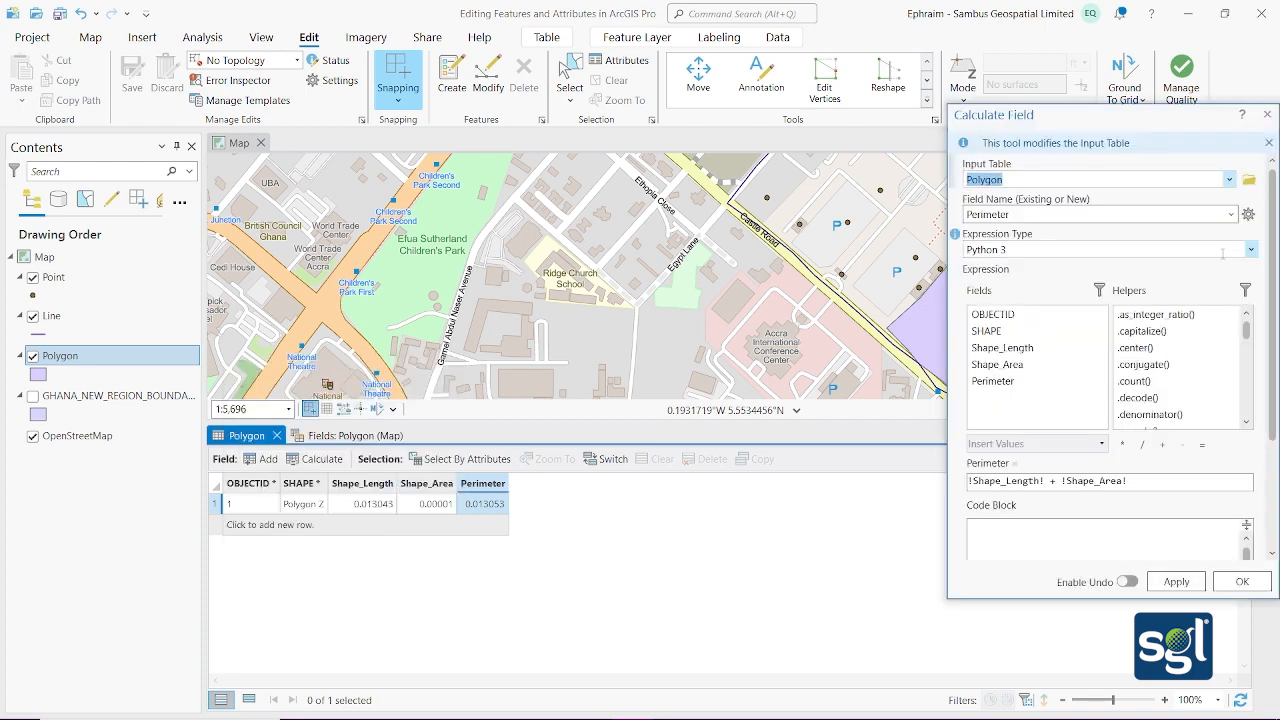
pyautogui.click(1251, 254)
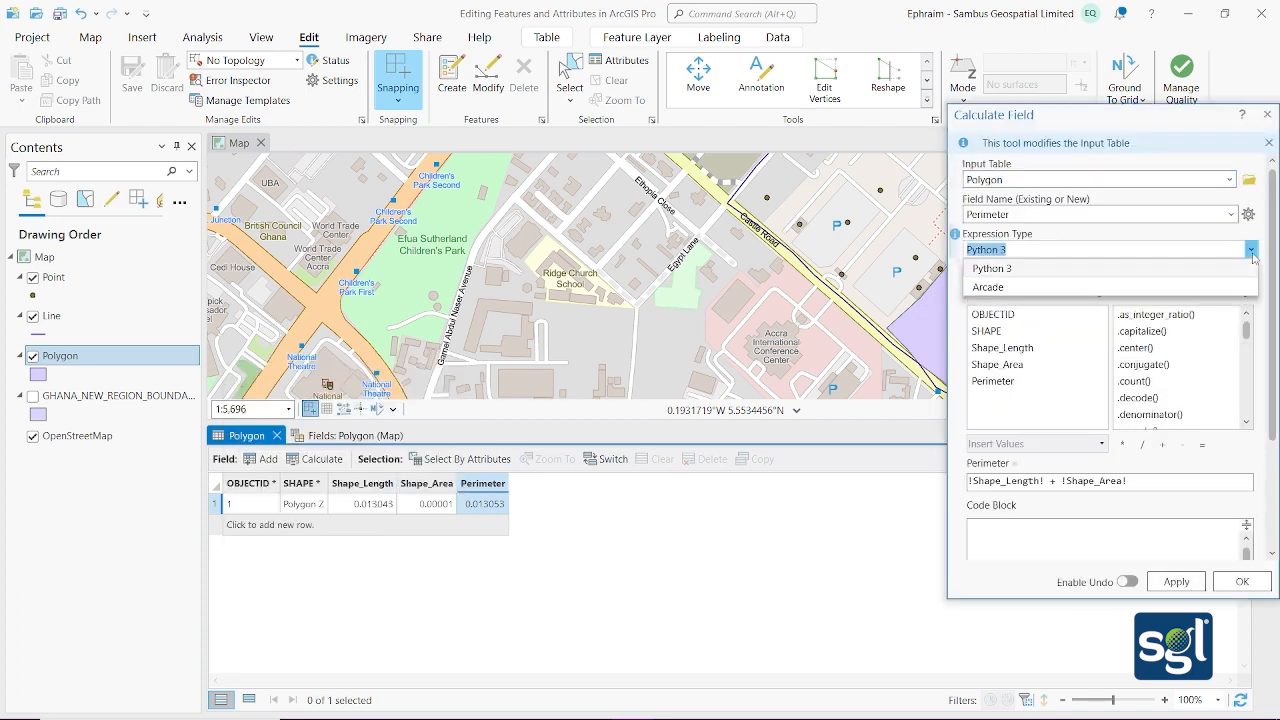
pyautogui.click(1253, 257)
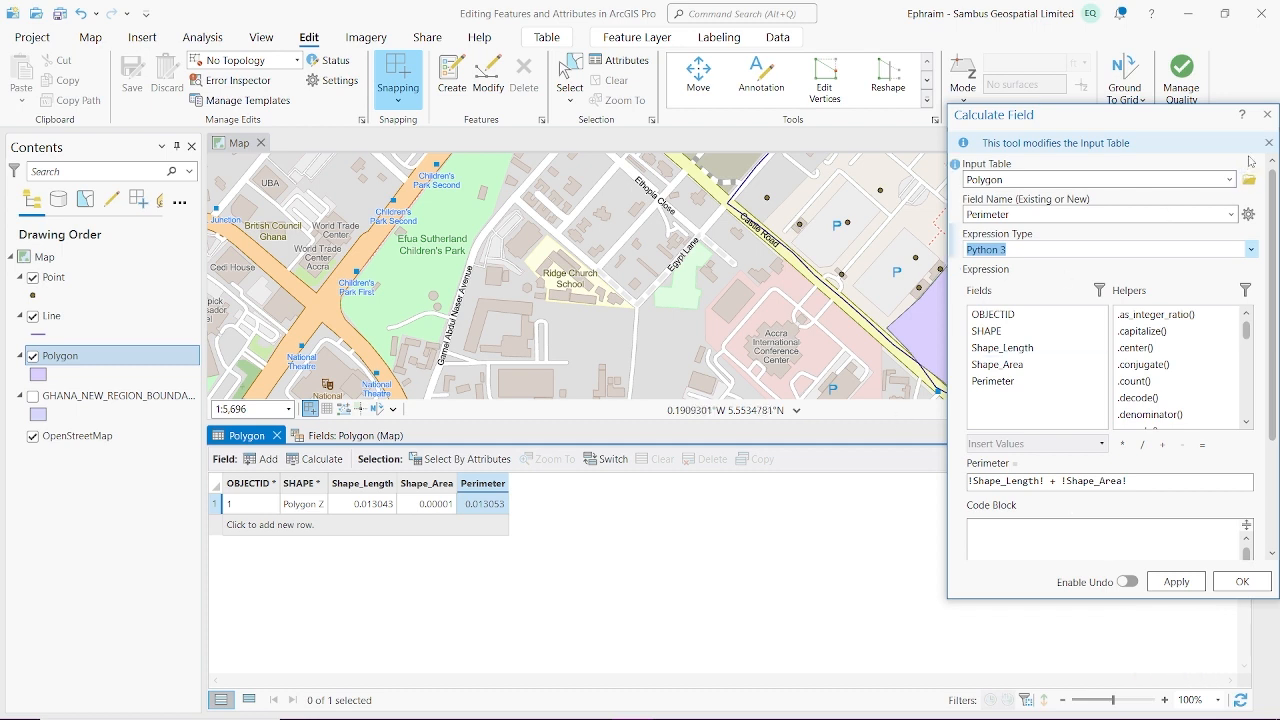
pyautogui.click(1267, 114)
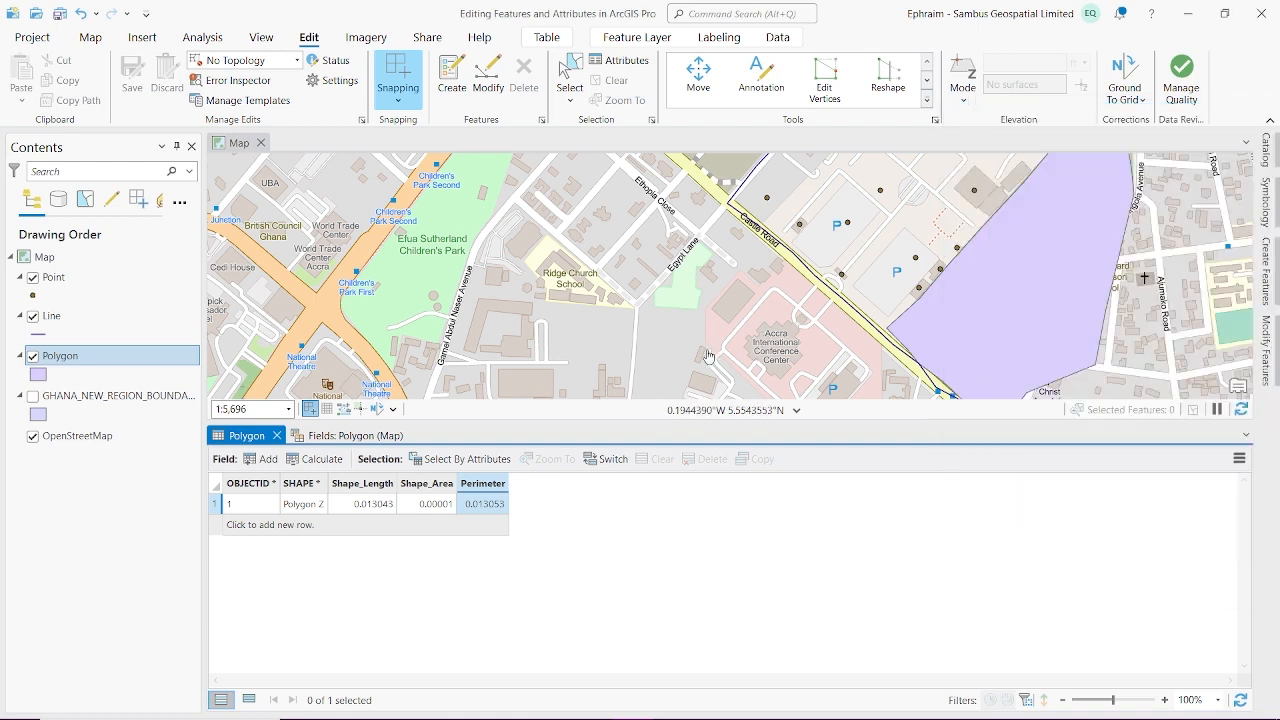
# Close the Polygon attribute table and its Fields view, and bring the digitized polygon toward the middle of the map.
pyautogui.click(277, 436)
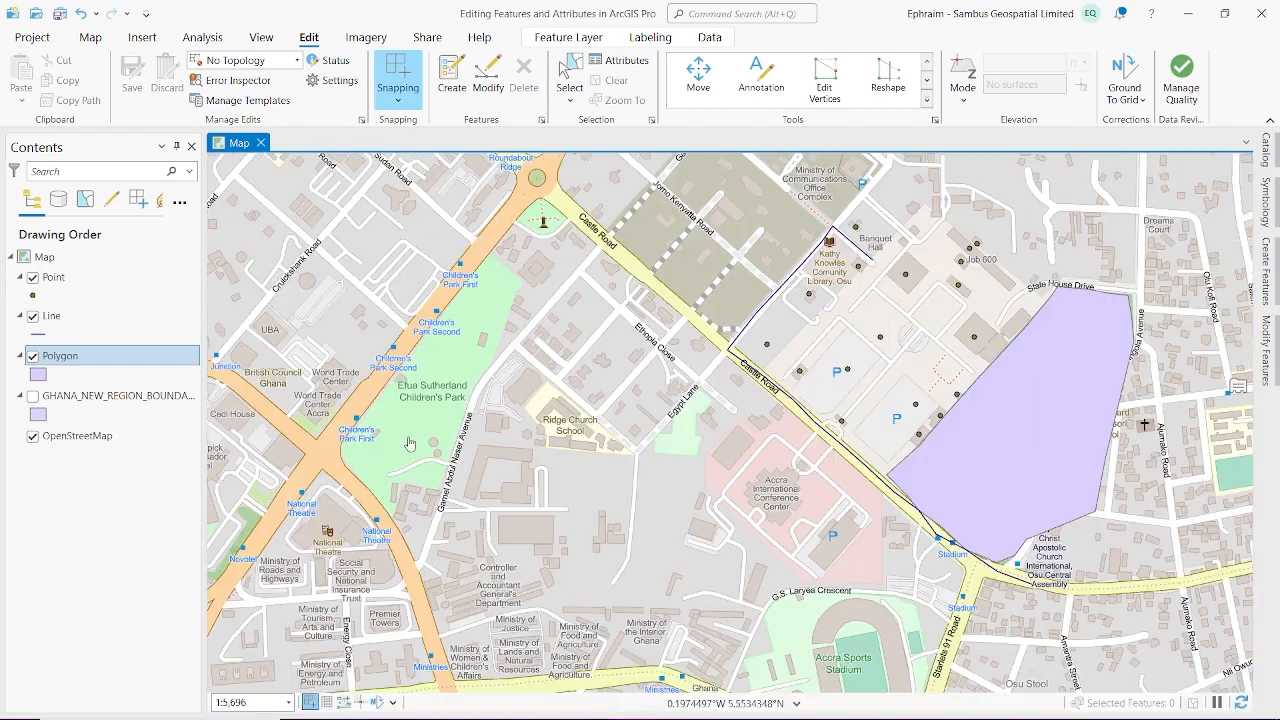
pyautogui.click(336, 436)
pyautogui.scroll(-2, 1077, 409)
pyautogui.scroll(2, 1077, 409)
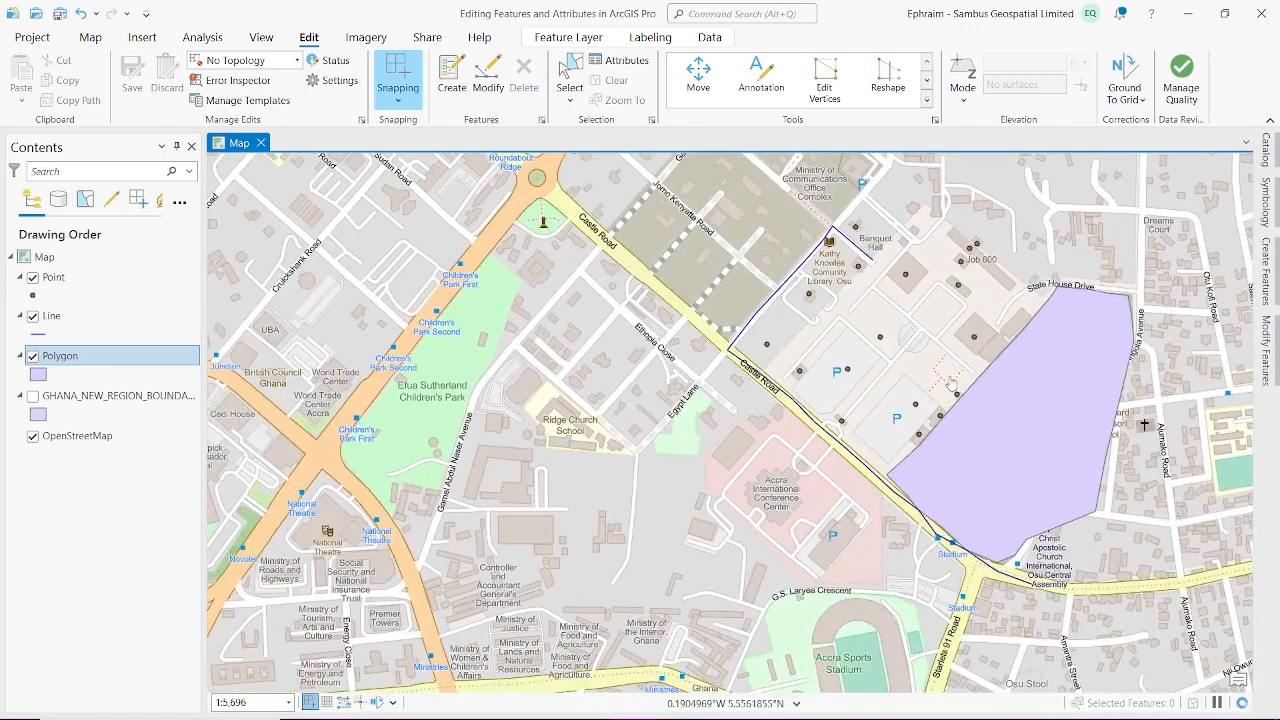
pyautogui.moveTo(948, 380); pyautogui.dragTo(779, 445)
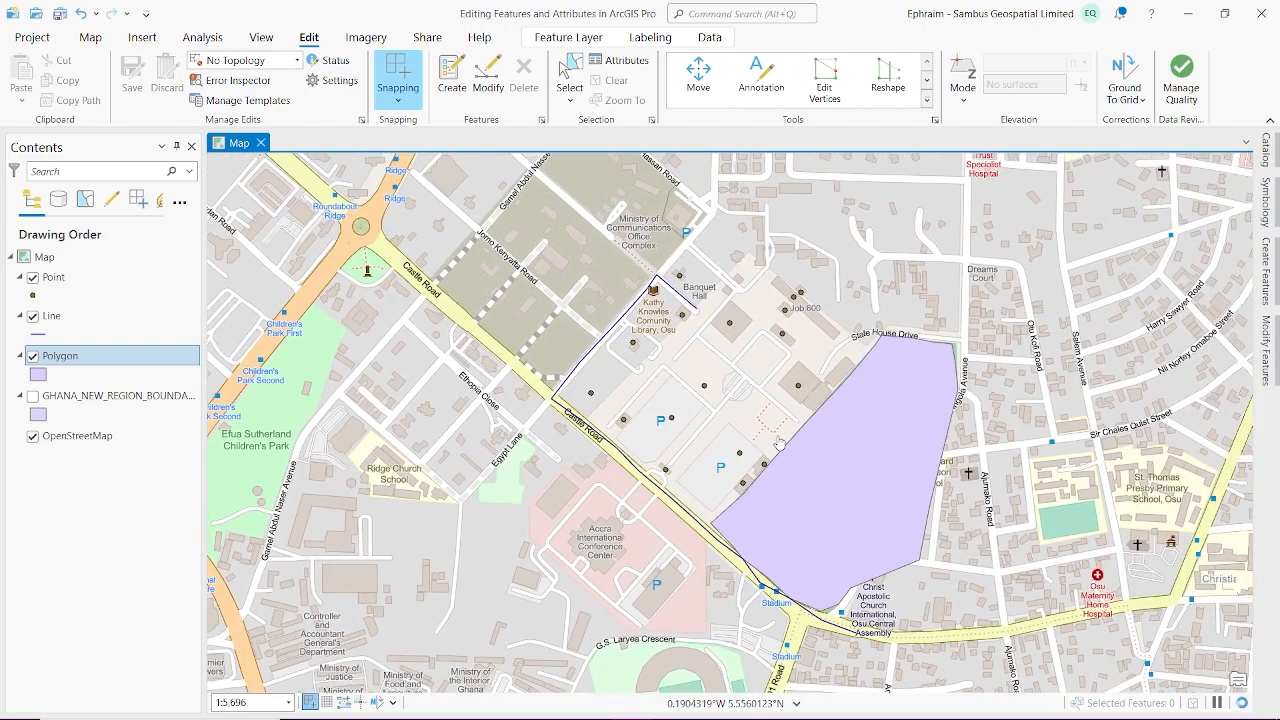